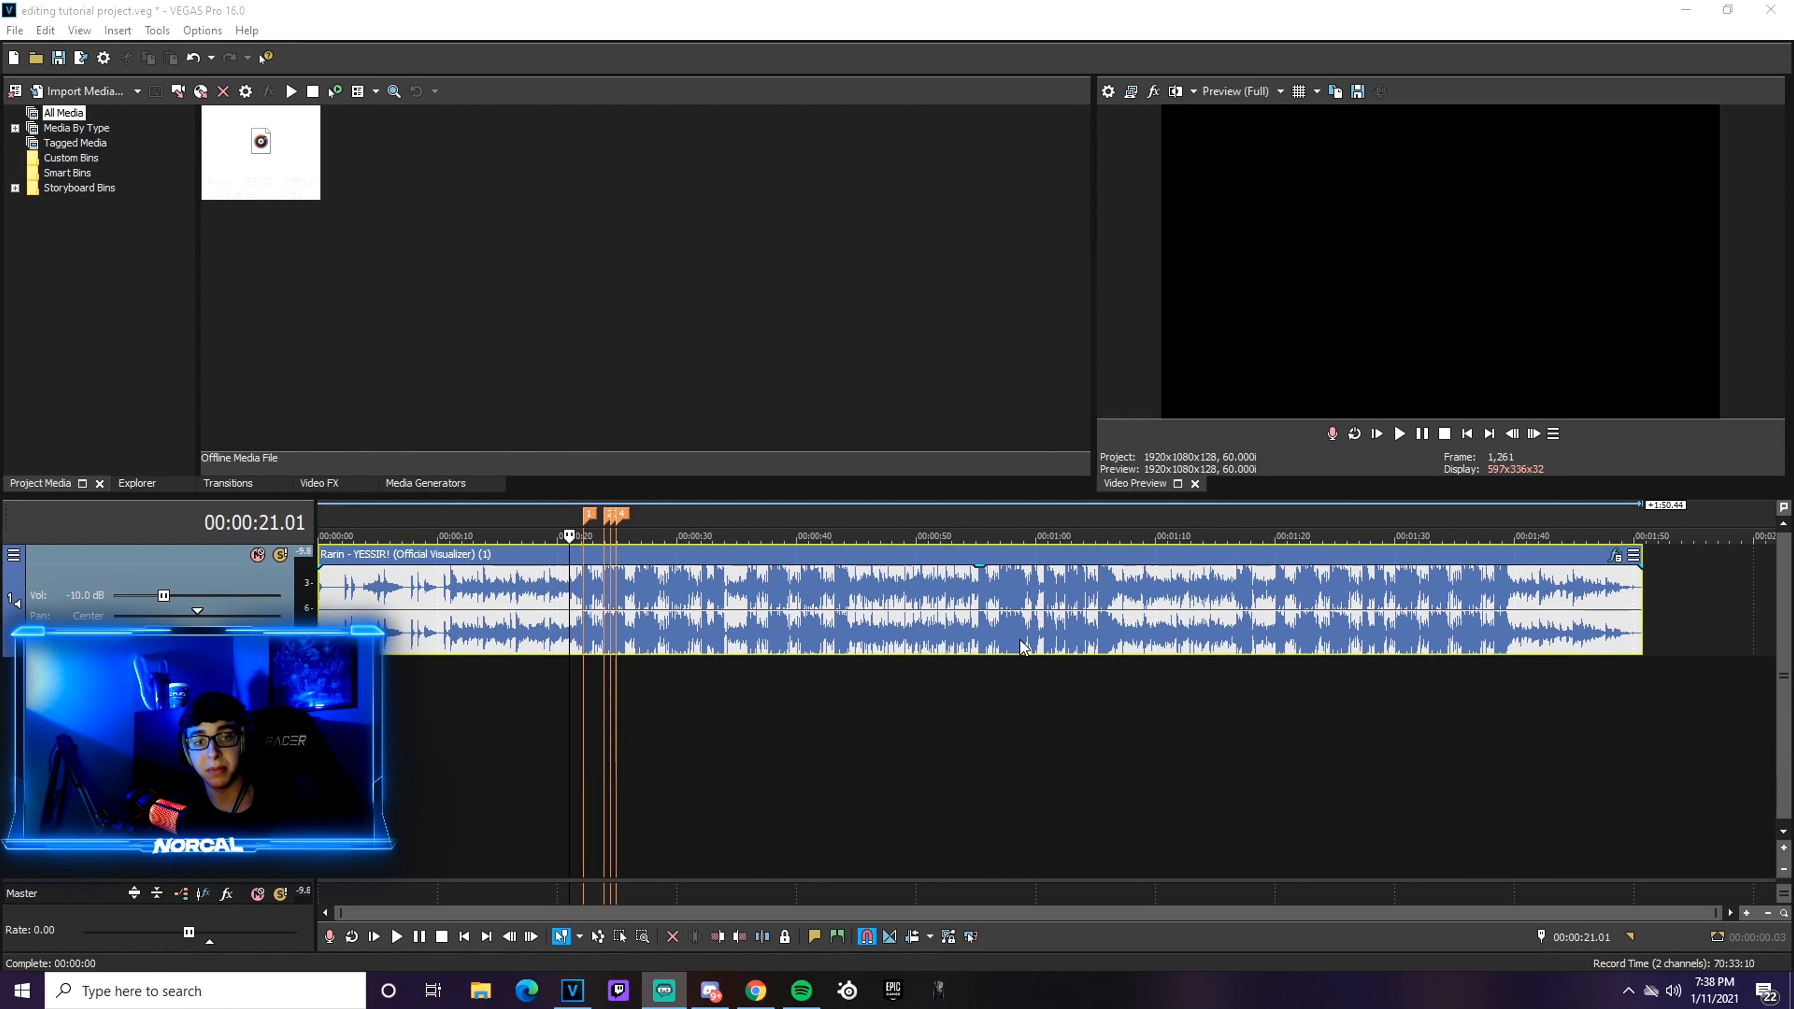
Import Crit_Elimination, SPAS_Shot_1 and Swoosh sound from the Audio folder and place them on separate tracks around the first marker
key("ctrl+i")
left_click(302, 217)
left_click(294, 177, "shift")
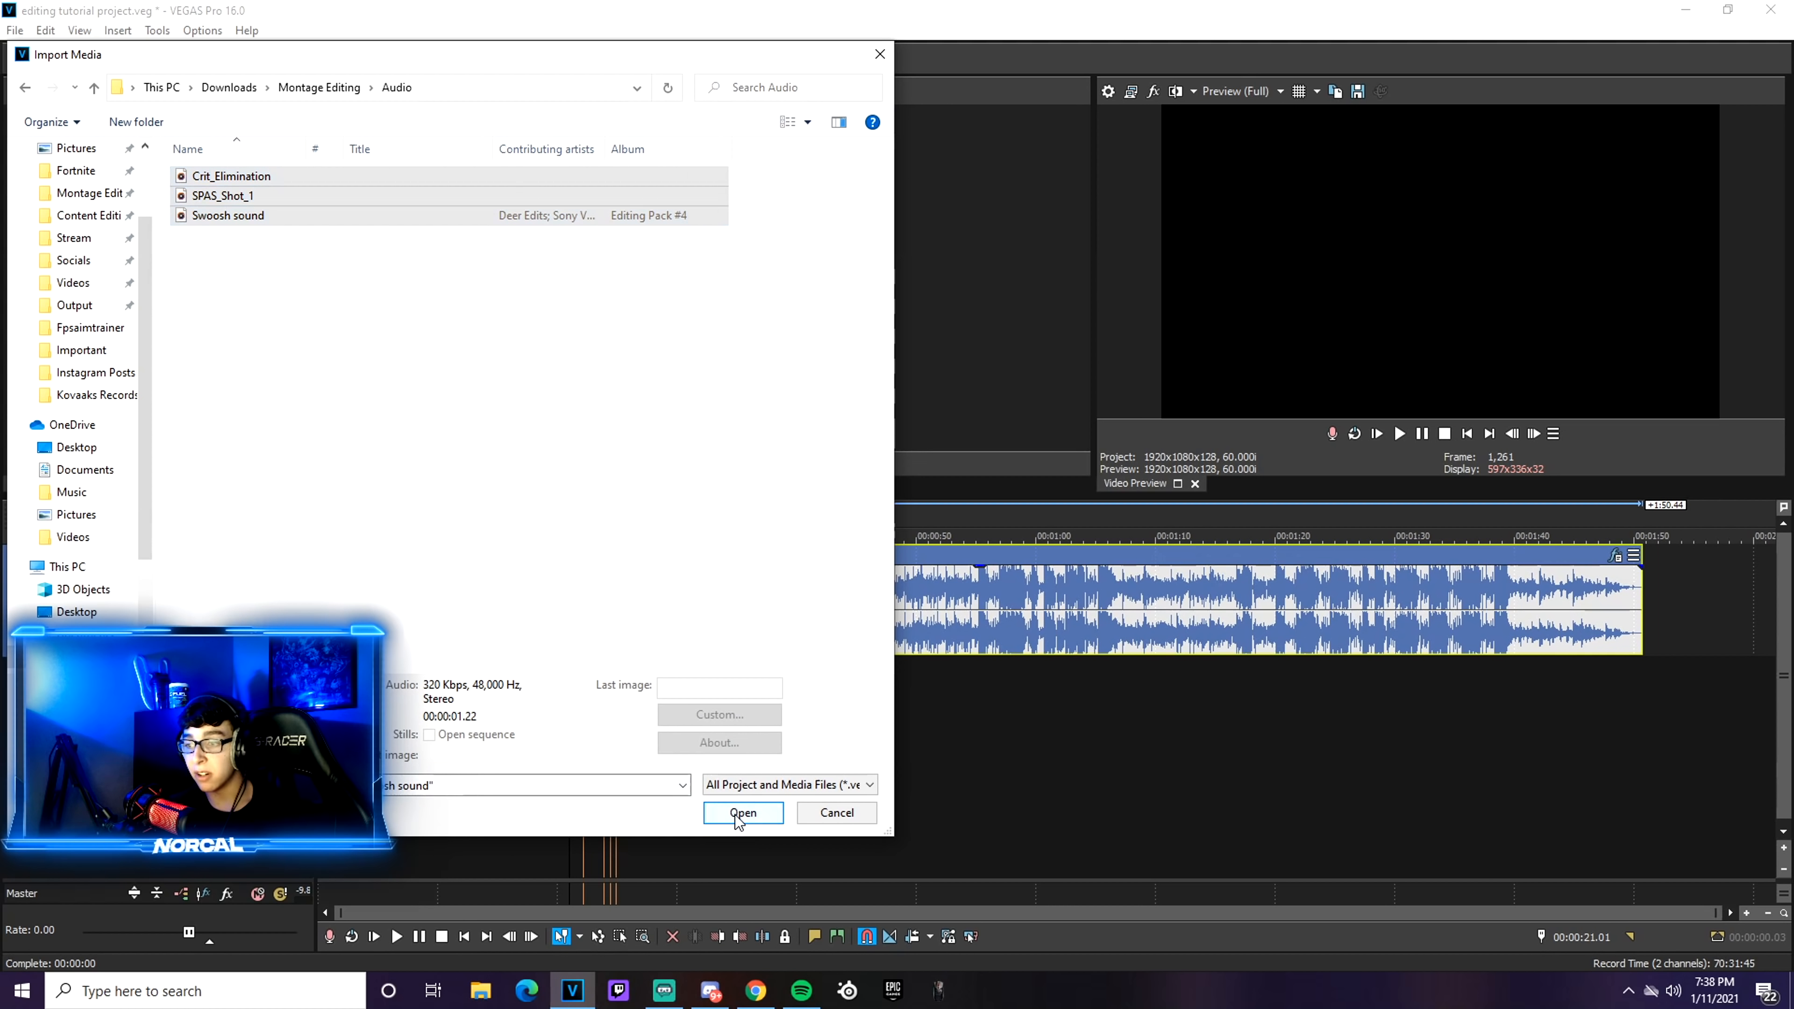
left_click(742, 813)
left_click_drag(500, 155, 596, 716)
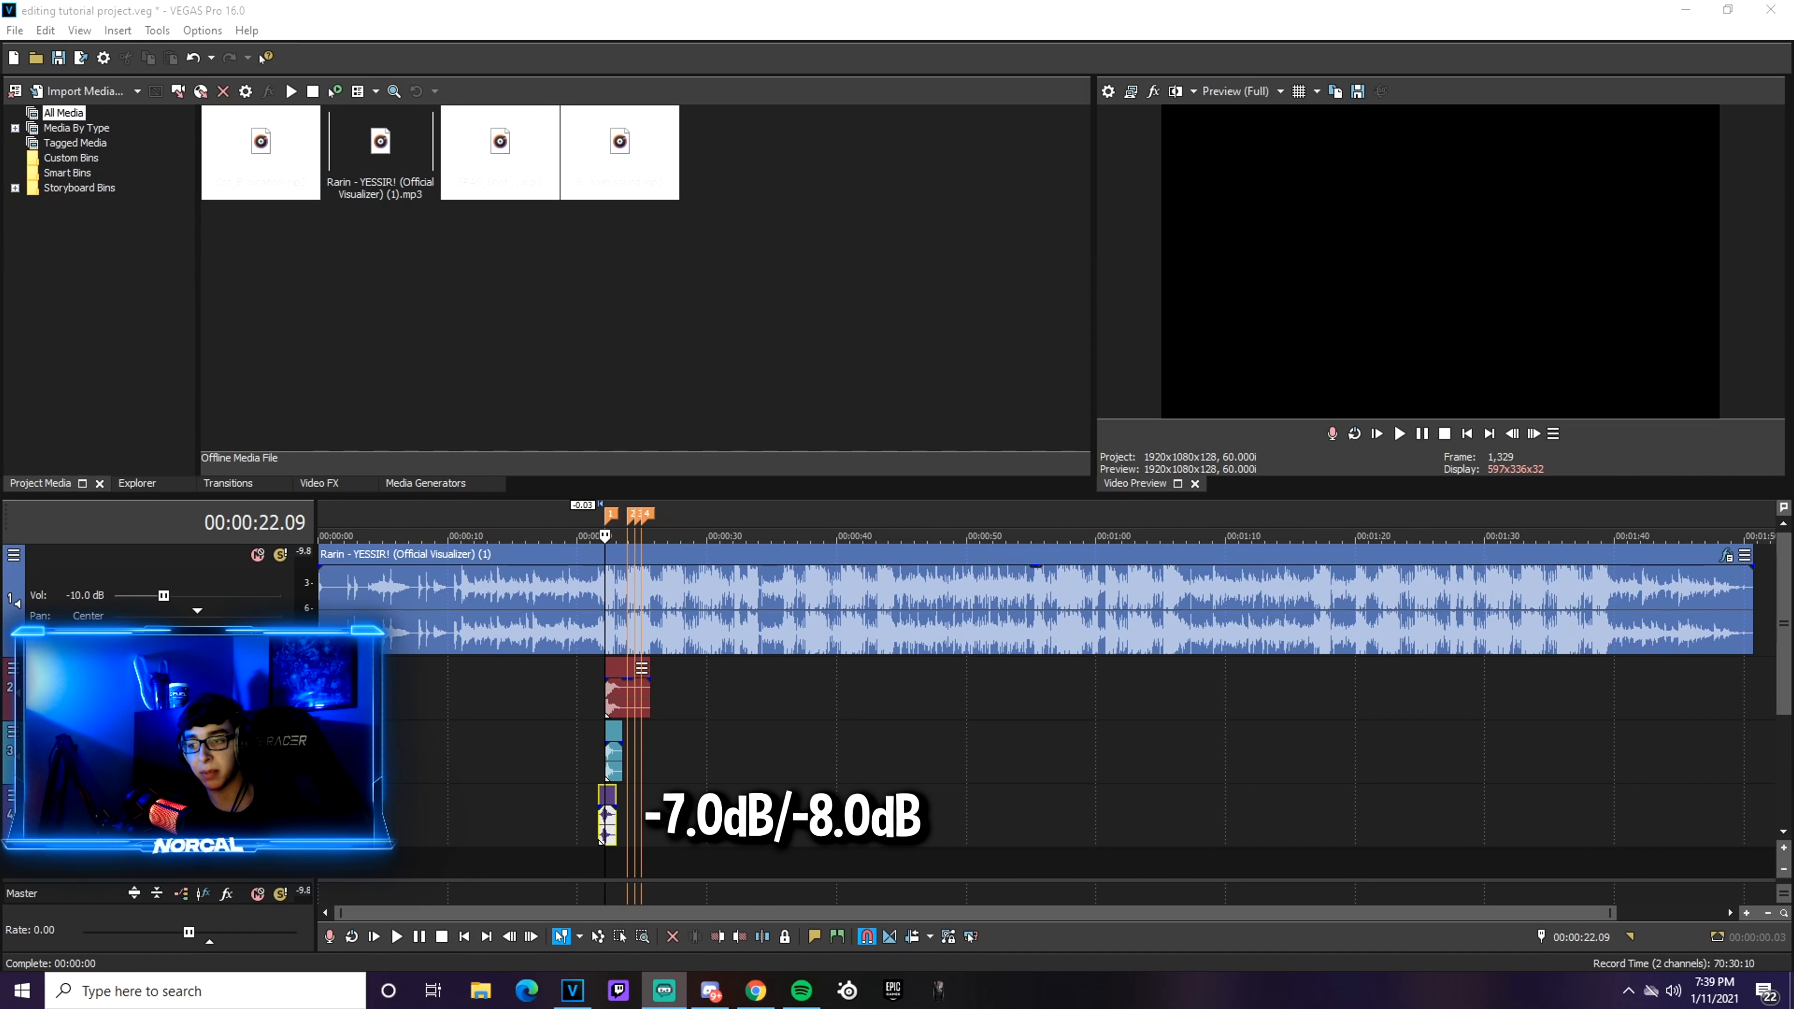
scroll(563, 779, "up", 3)
scroll(521, 796, "down", 1)
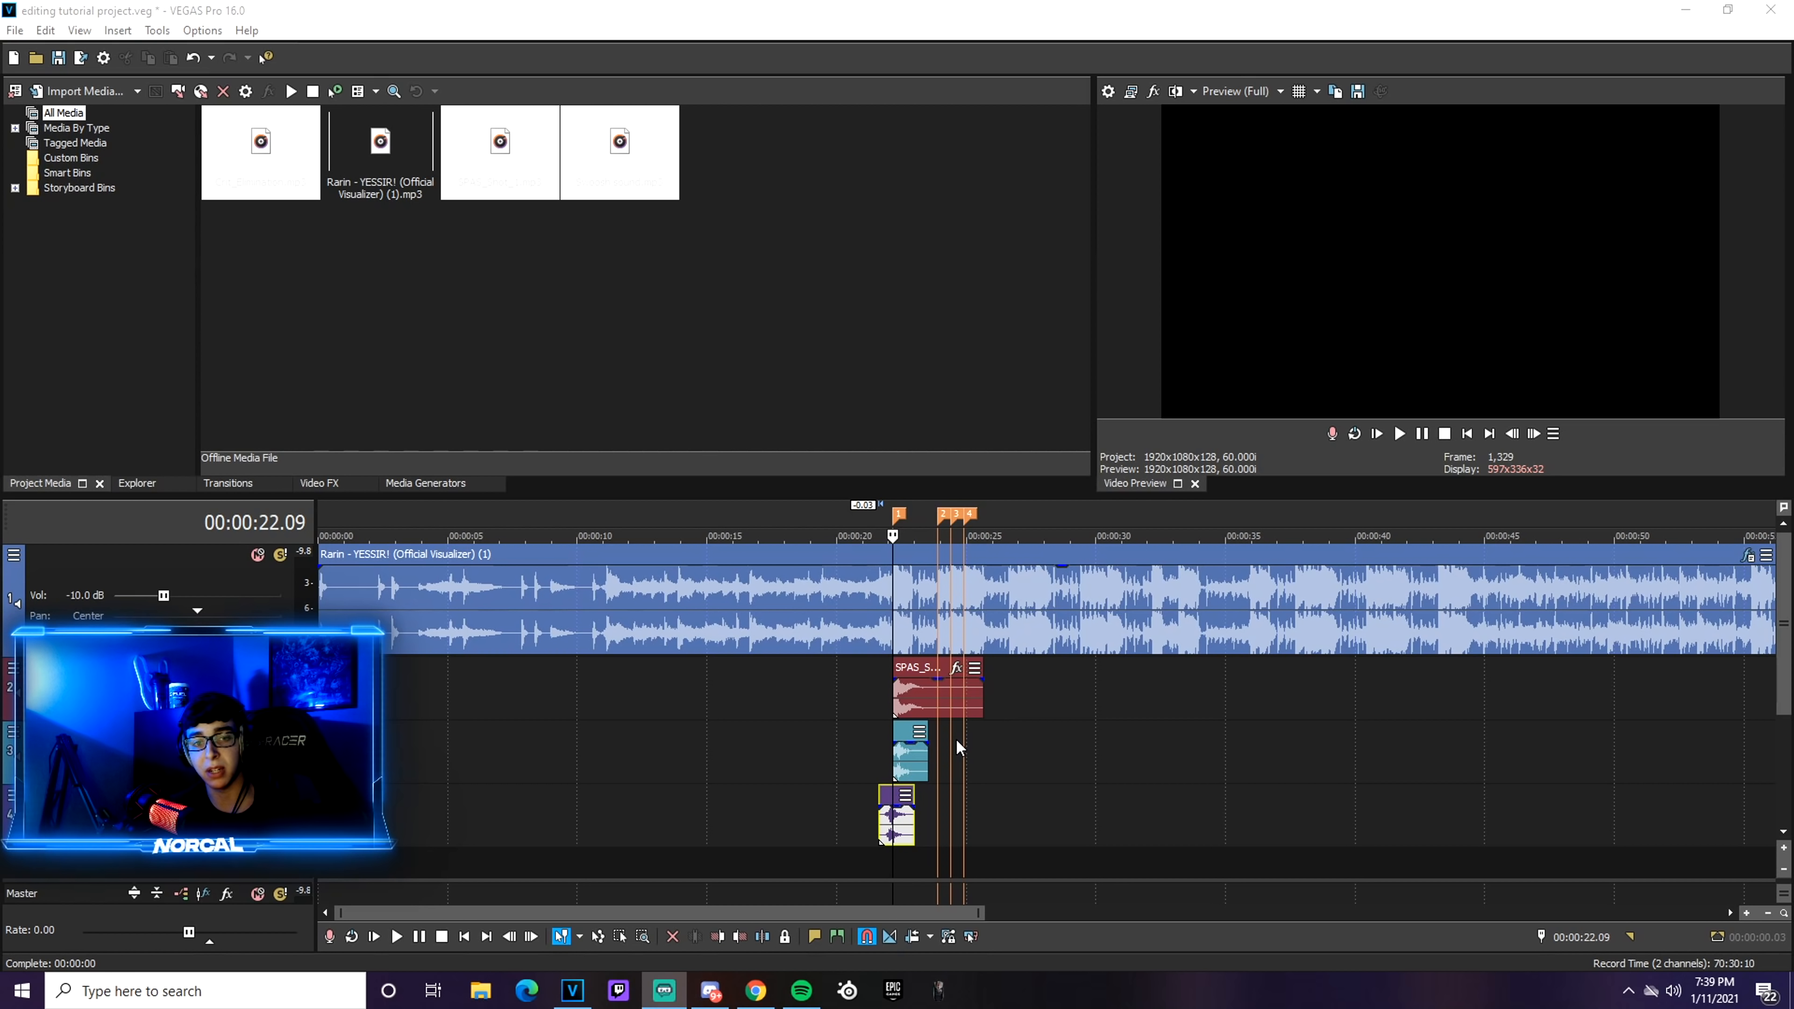
key("ctrl+z")
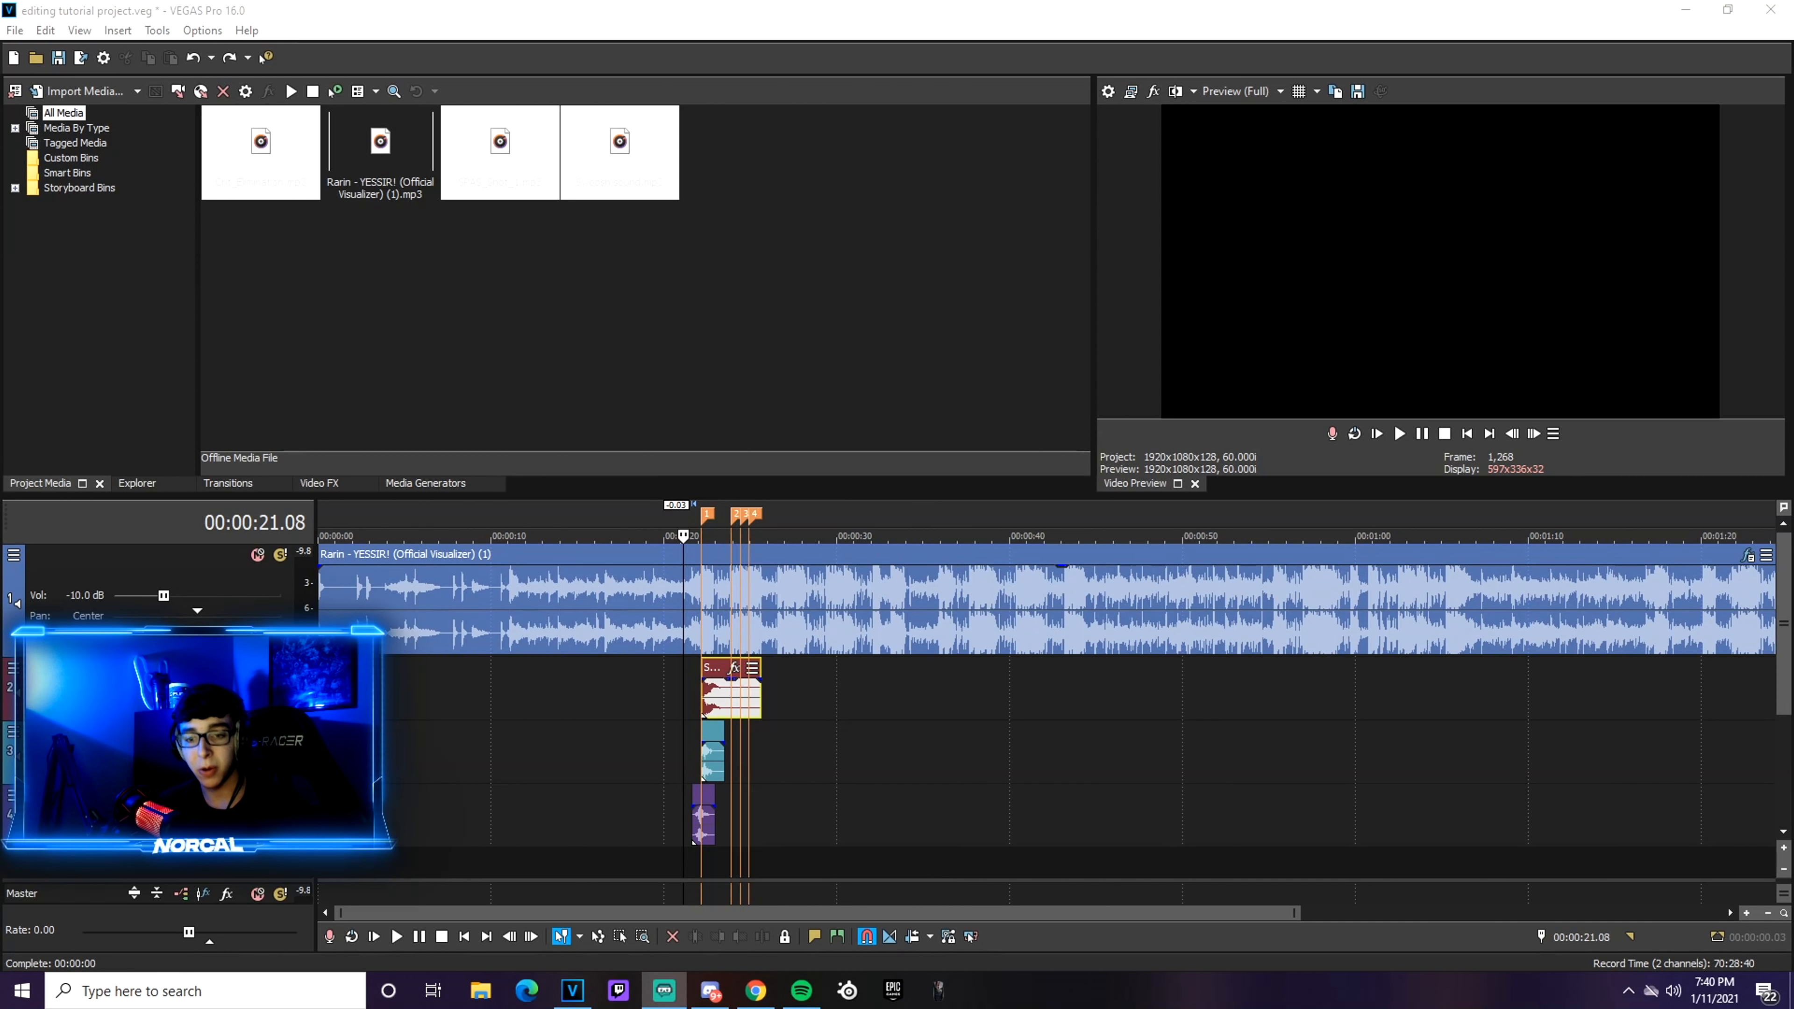
Split the SPAS_Shot_1 event where the Crit_Elimination event ends and delete the remaining tail
left_click(731, 713)
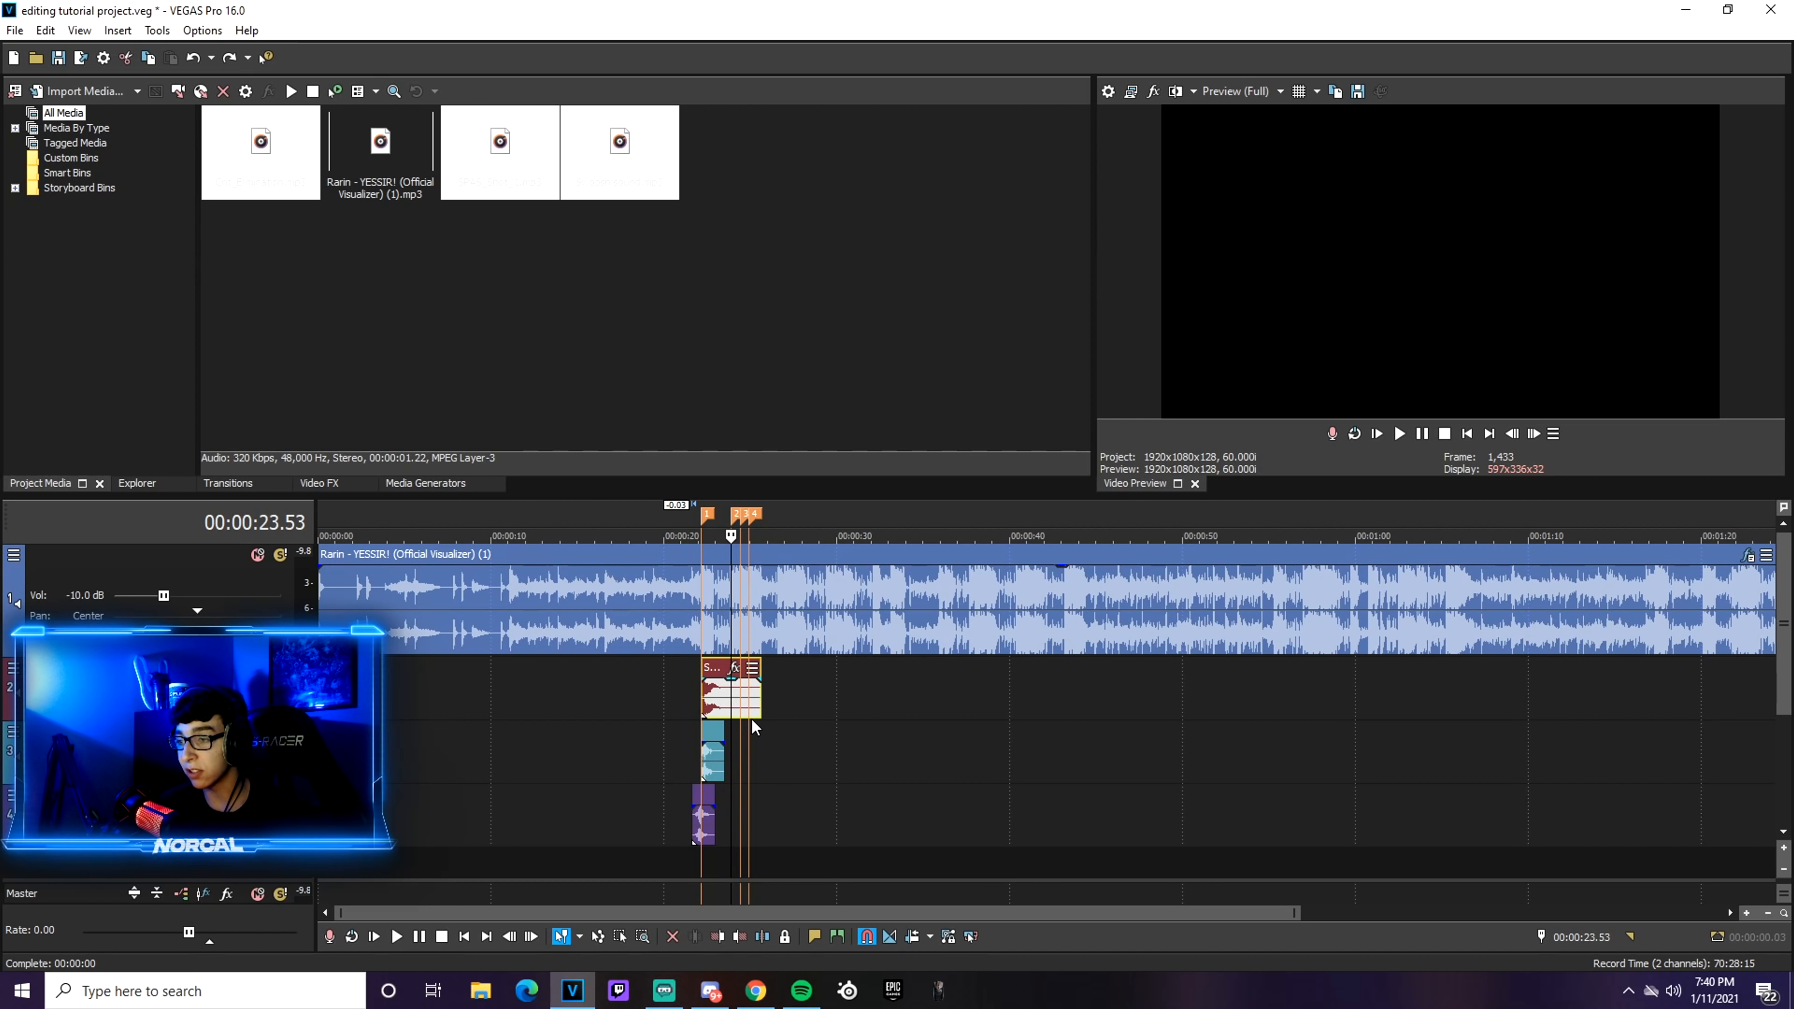
scroll(751, 718, "up", 8)
left_click(997, 707)
key("s")
left_click(1021, 703)
key("Delete")
scroll(942, 708, "down", 3)
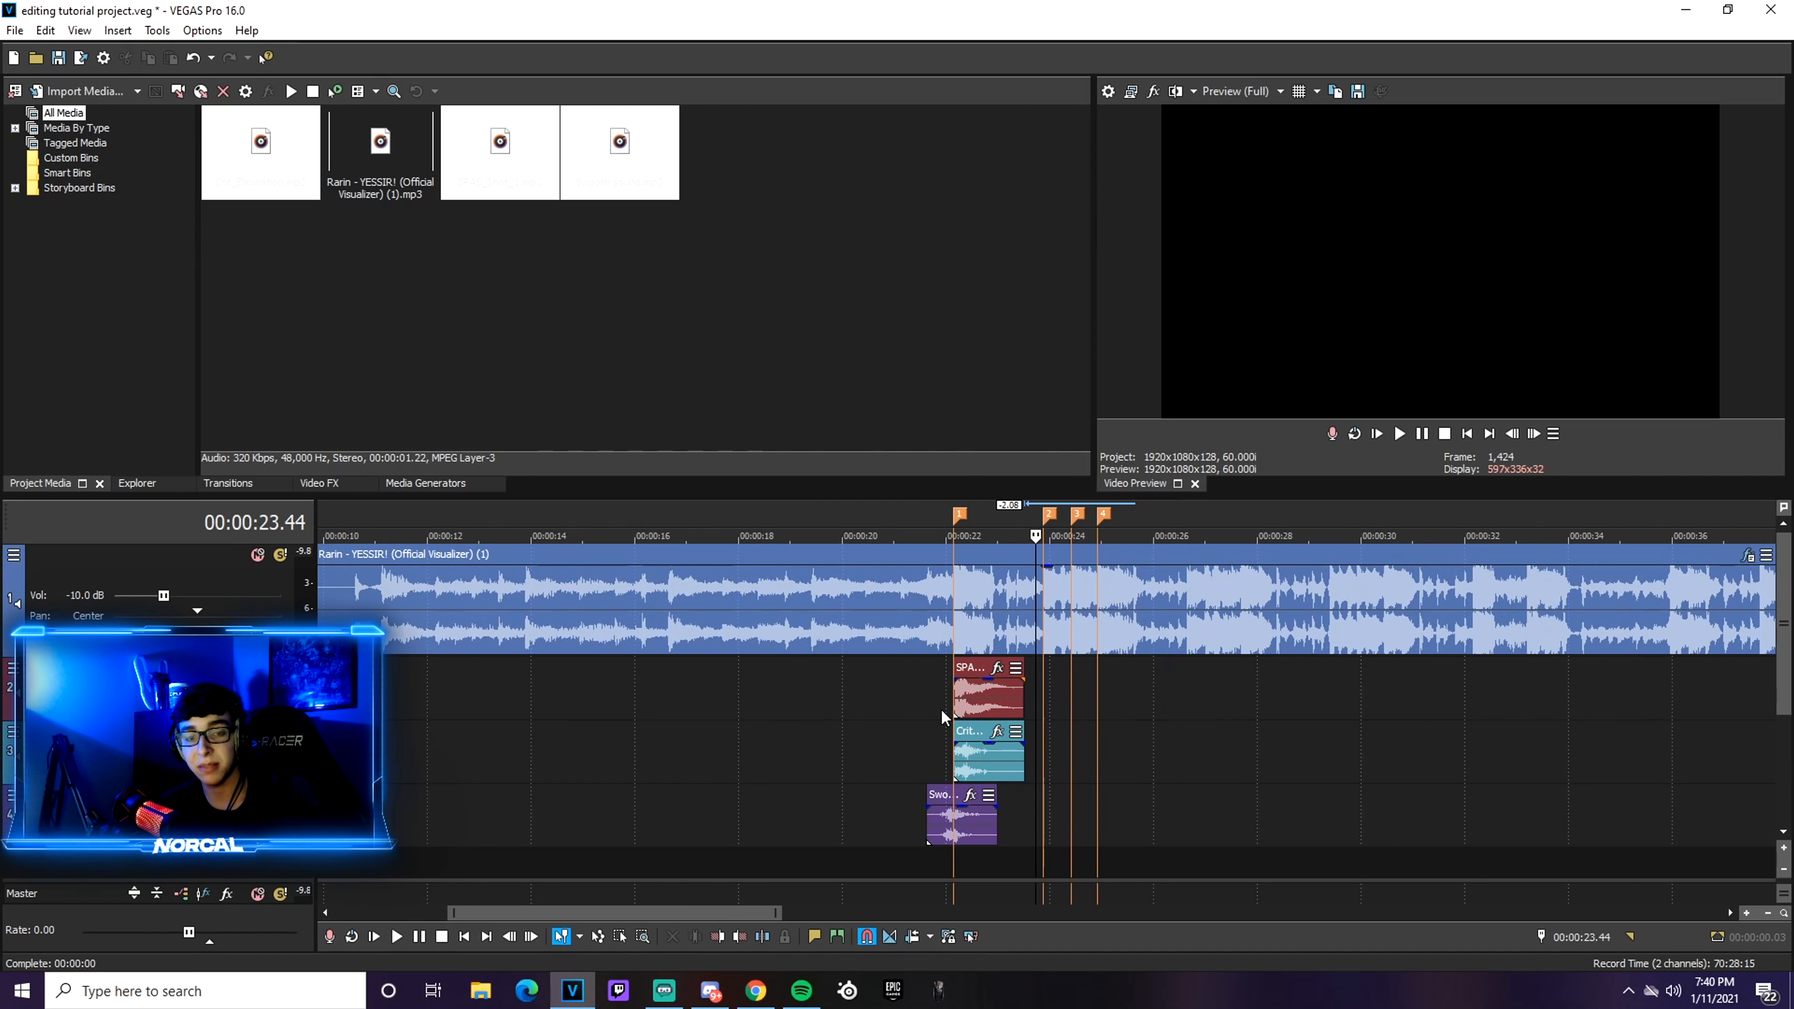
Copy the SPAS_Shot_1 and Crit_Elimination events together and paste them at the second, third and fourth markers
left_click(975, 709)
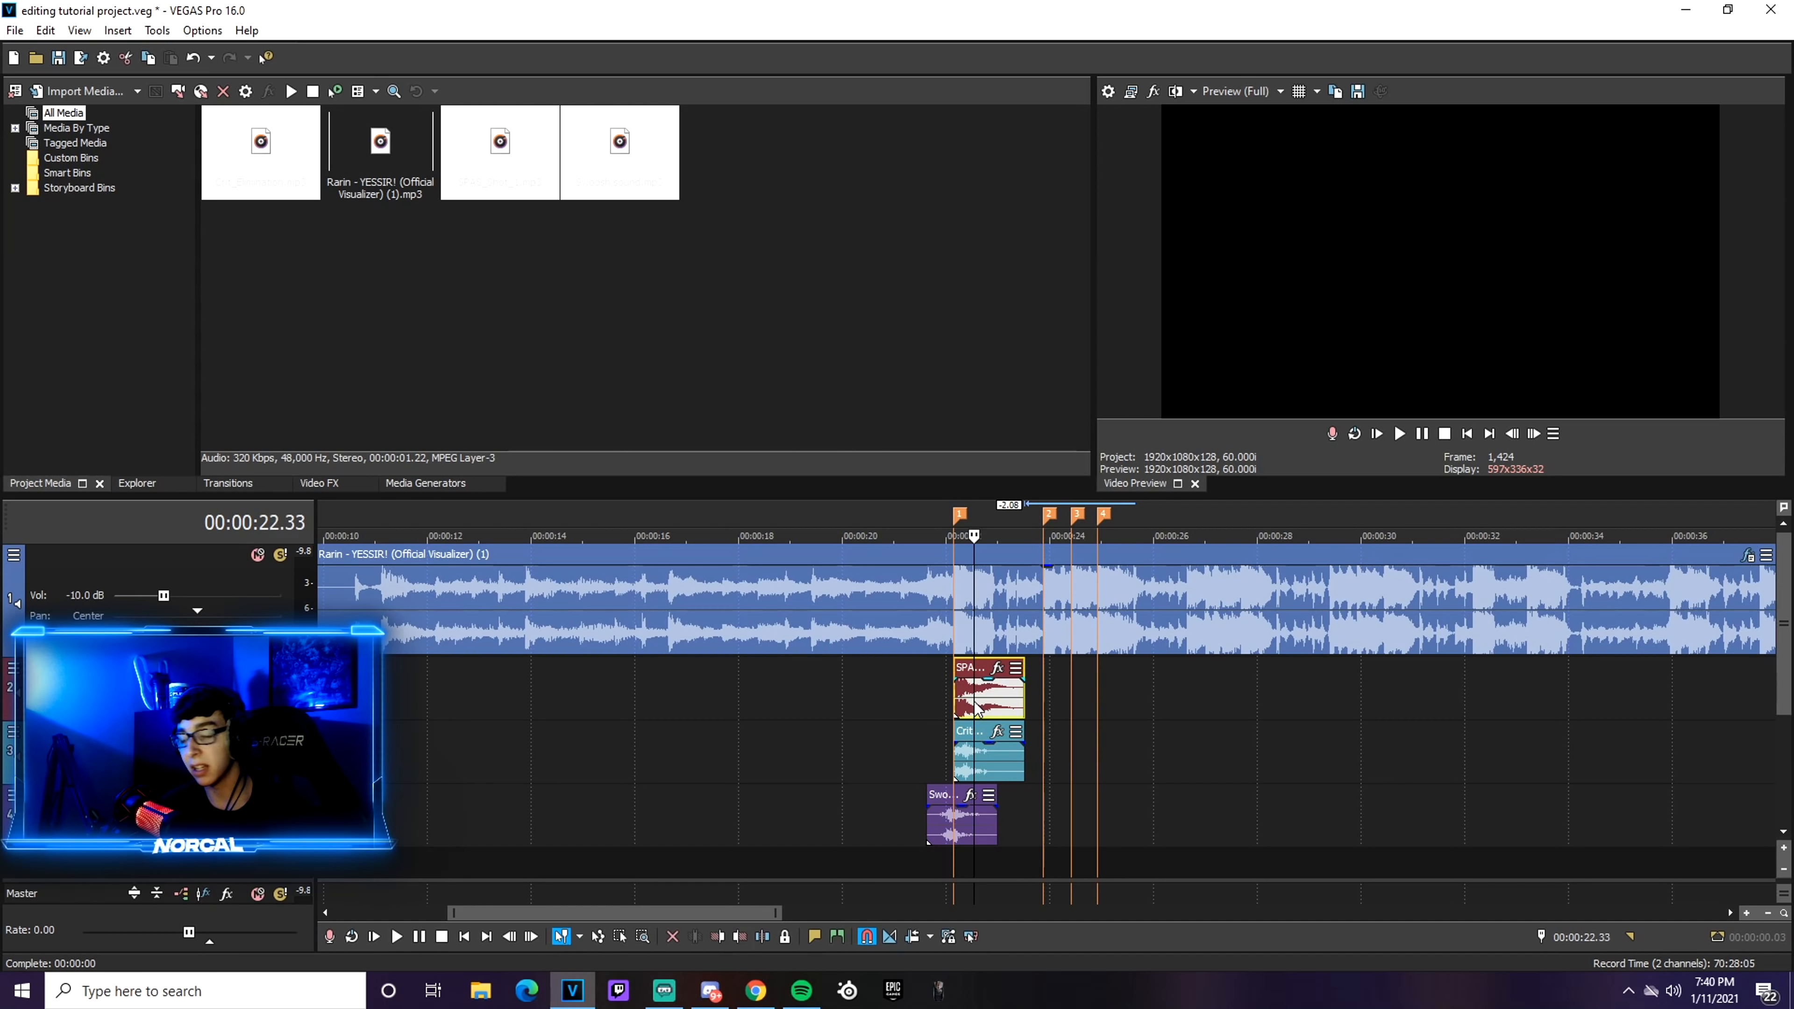
left_click(957, 751, "ctrl")
scroll(957, 751, "up", 2)
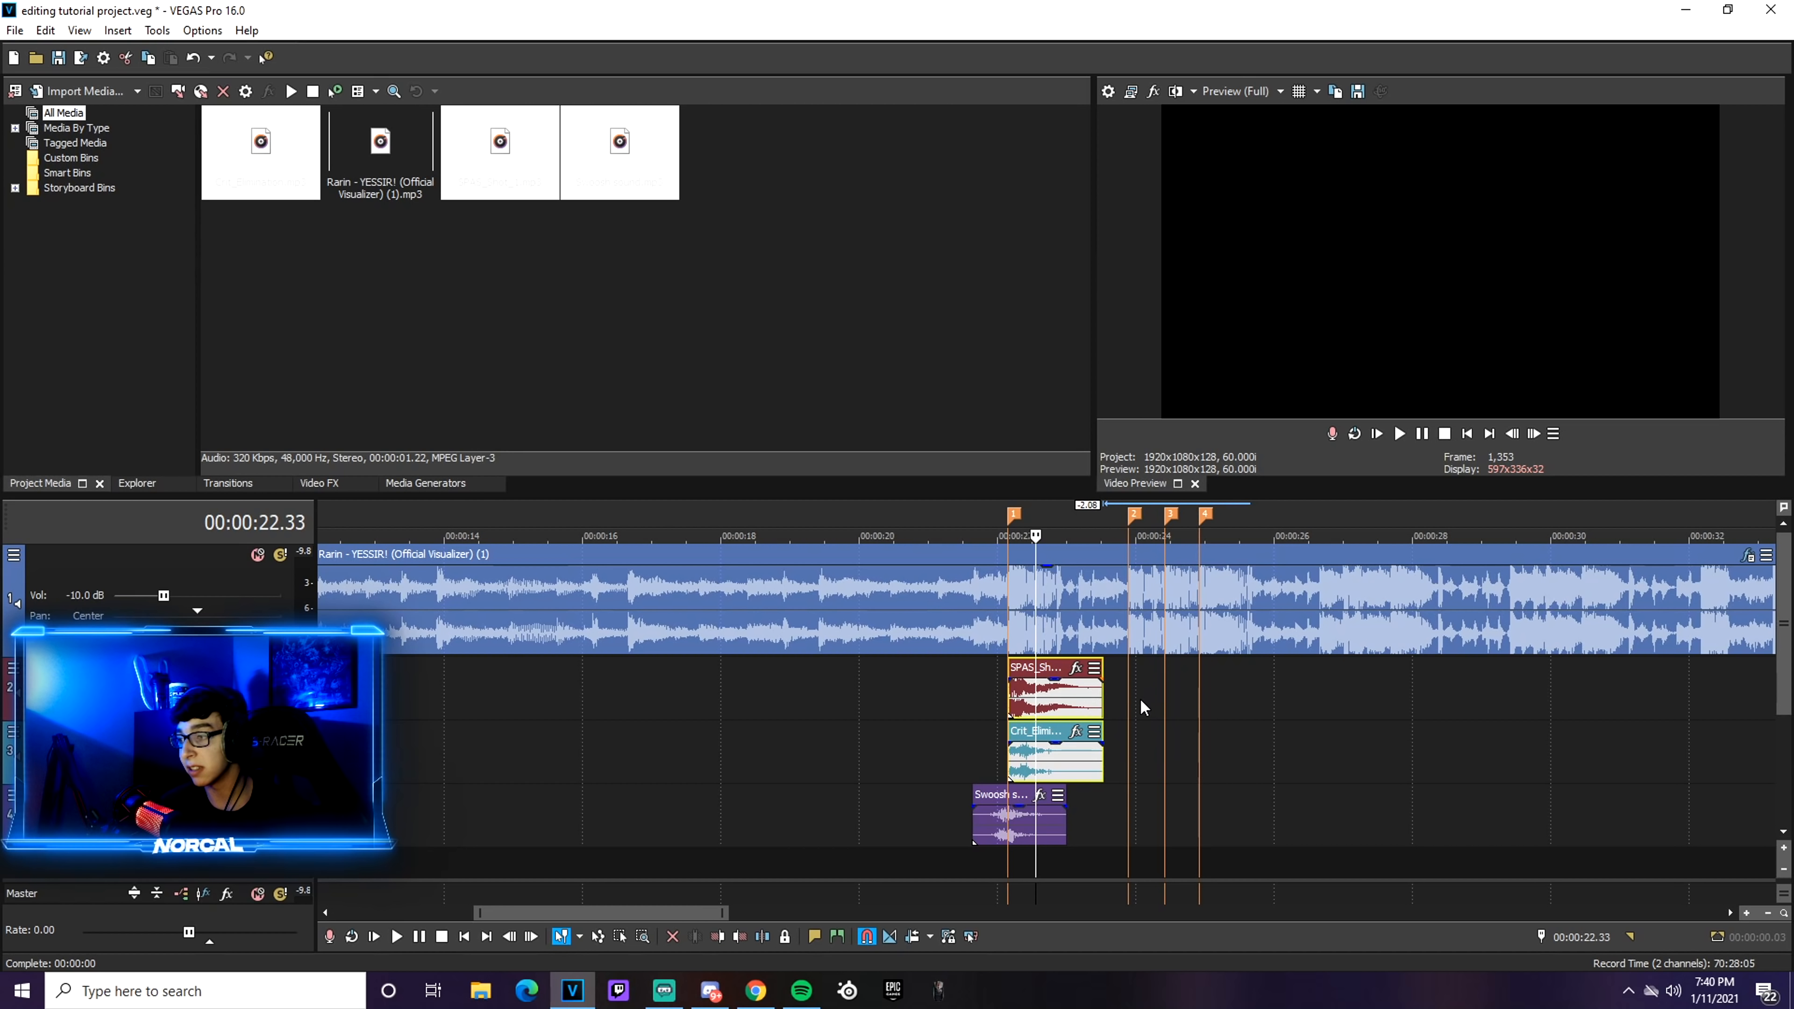
key("ctrl+c")
left_click(1129, 699)
key("ctrl+v")
left_click(1165, 698)
key("ctrl+v")
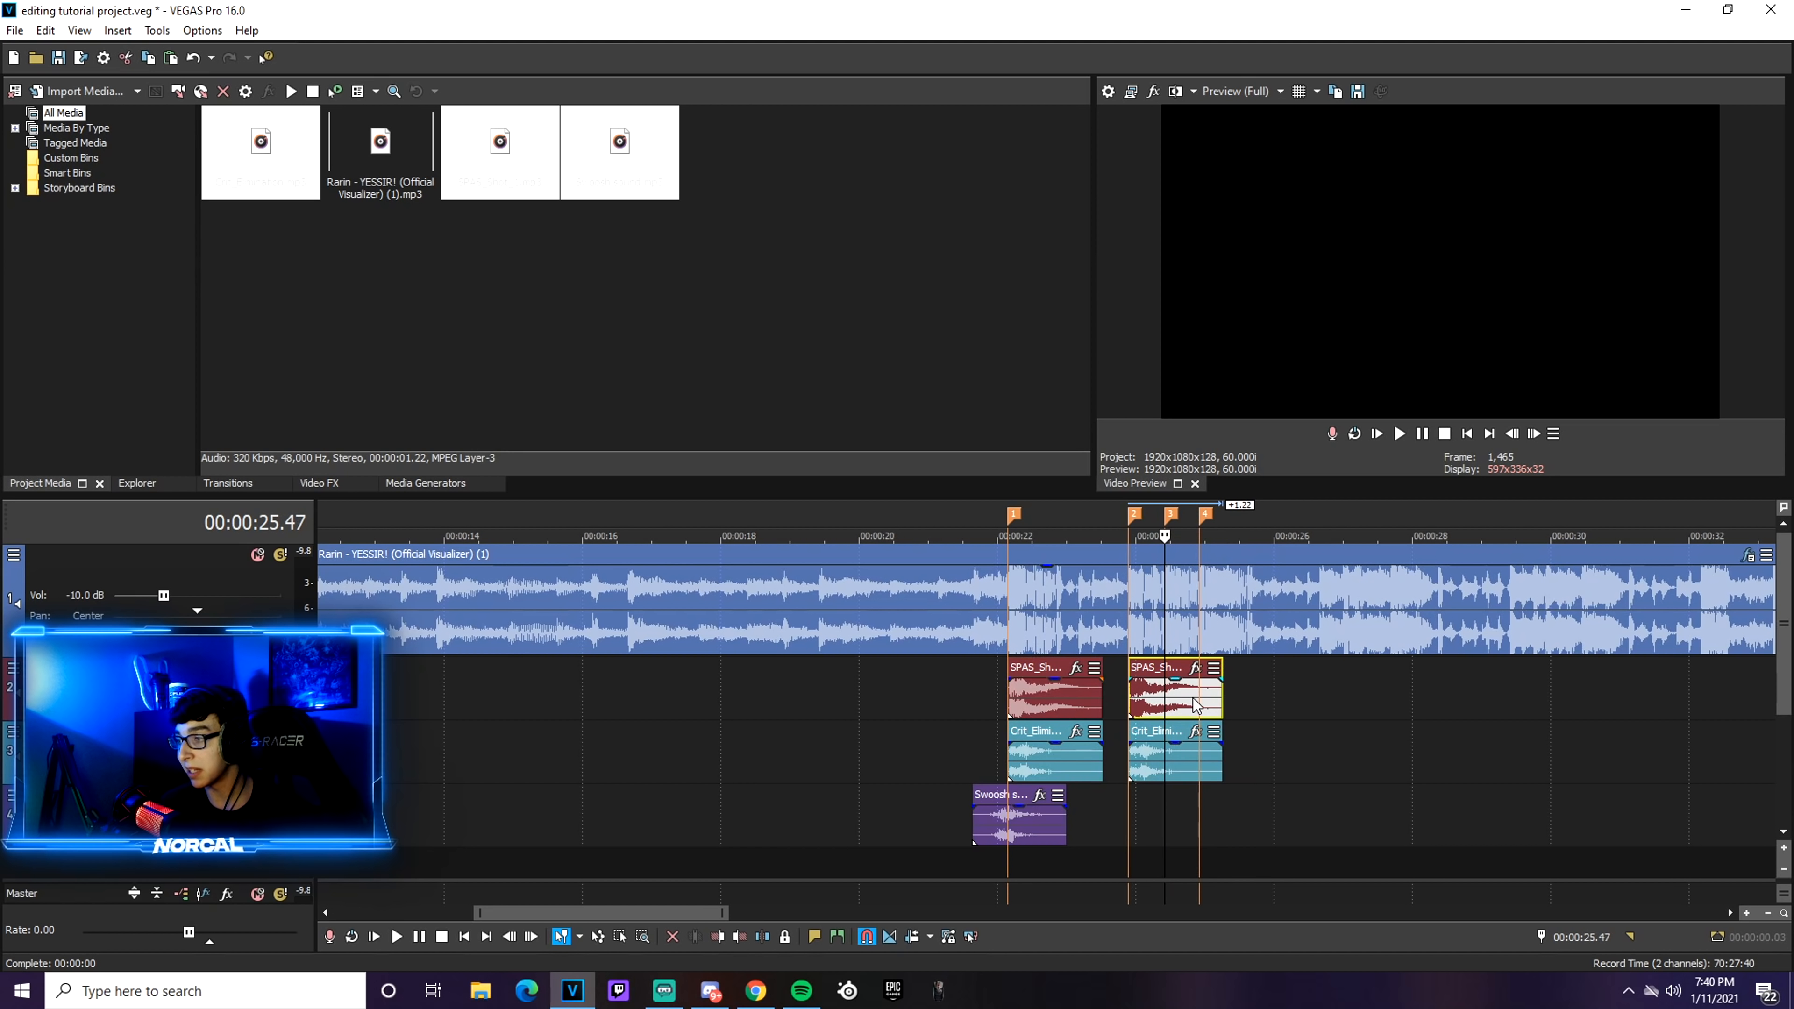
left_click(1194, 705)
key("ctrl+v")
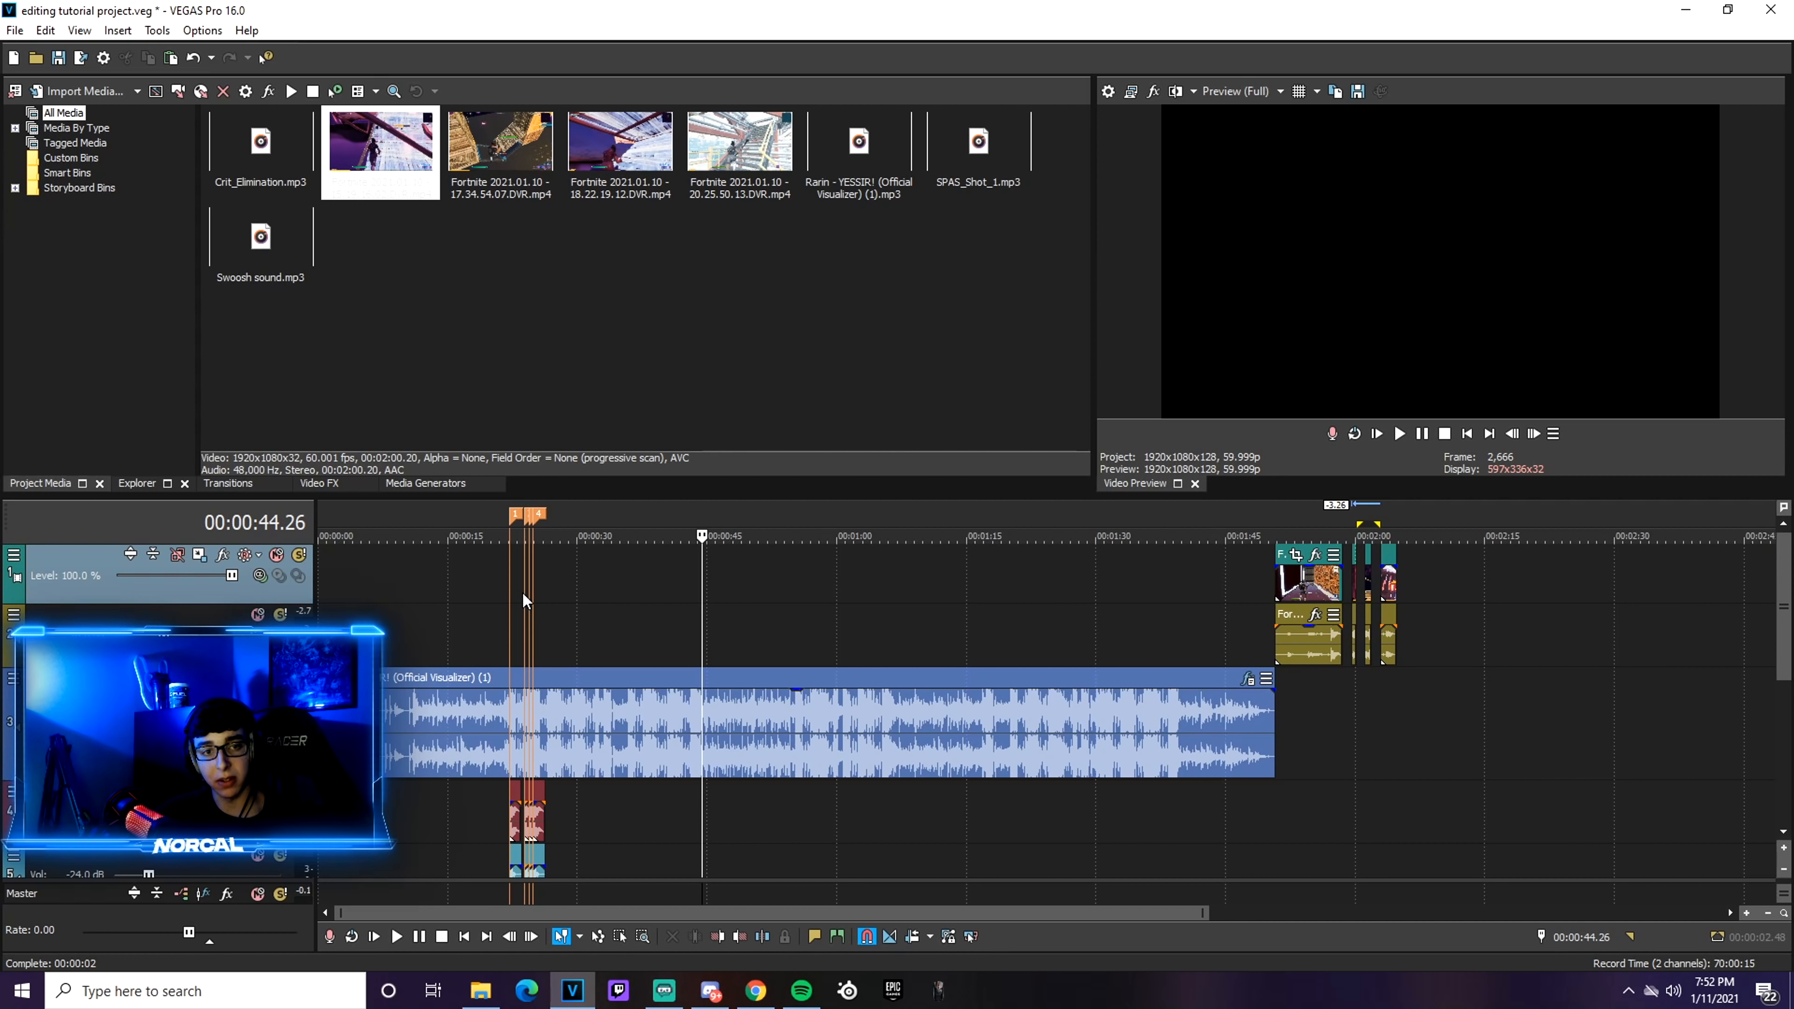
Move the three short gameplay clips from after the end of the song to just past the fourth marker
key("ctrl+z")
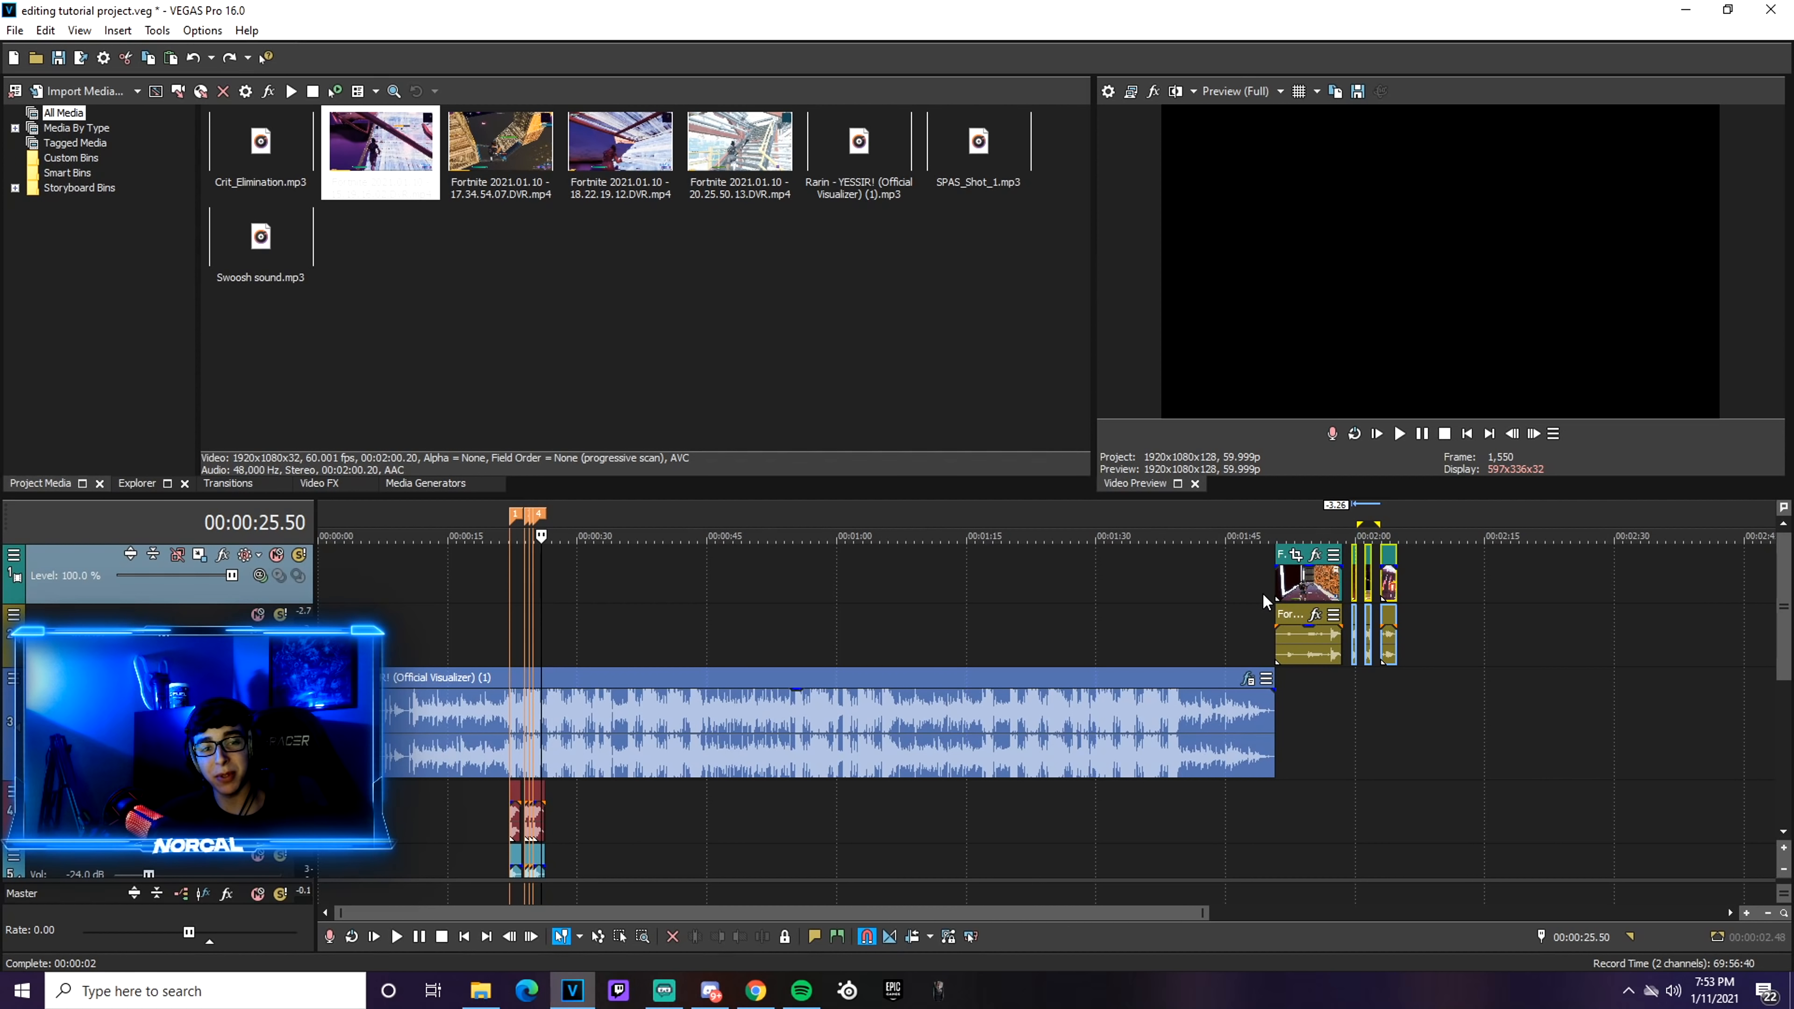
left_click_drag(1390, 586, 592, 587)
scroll(612, 578, "up", 6)
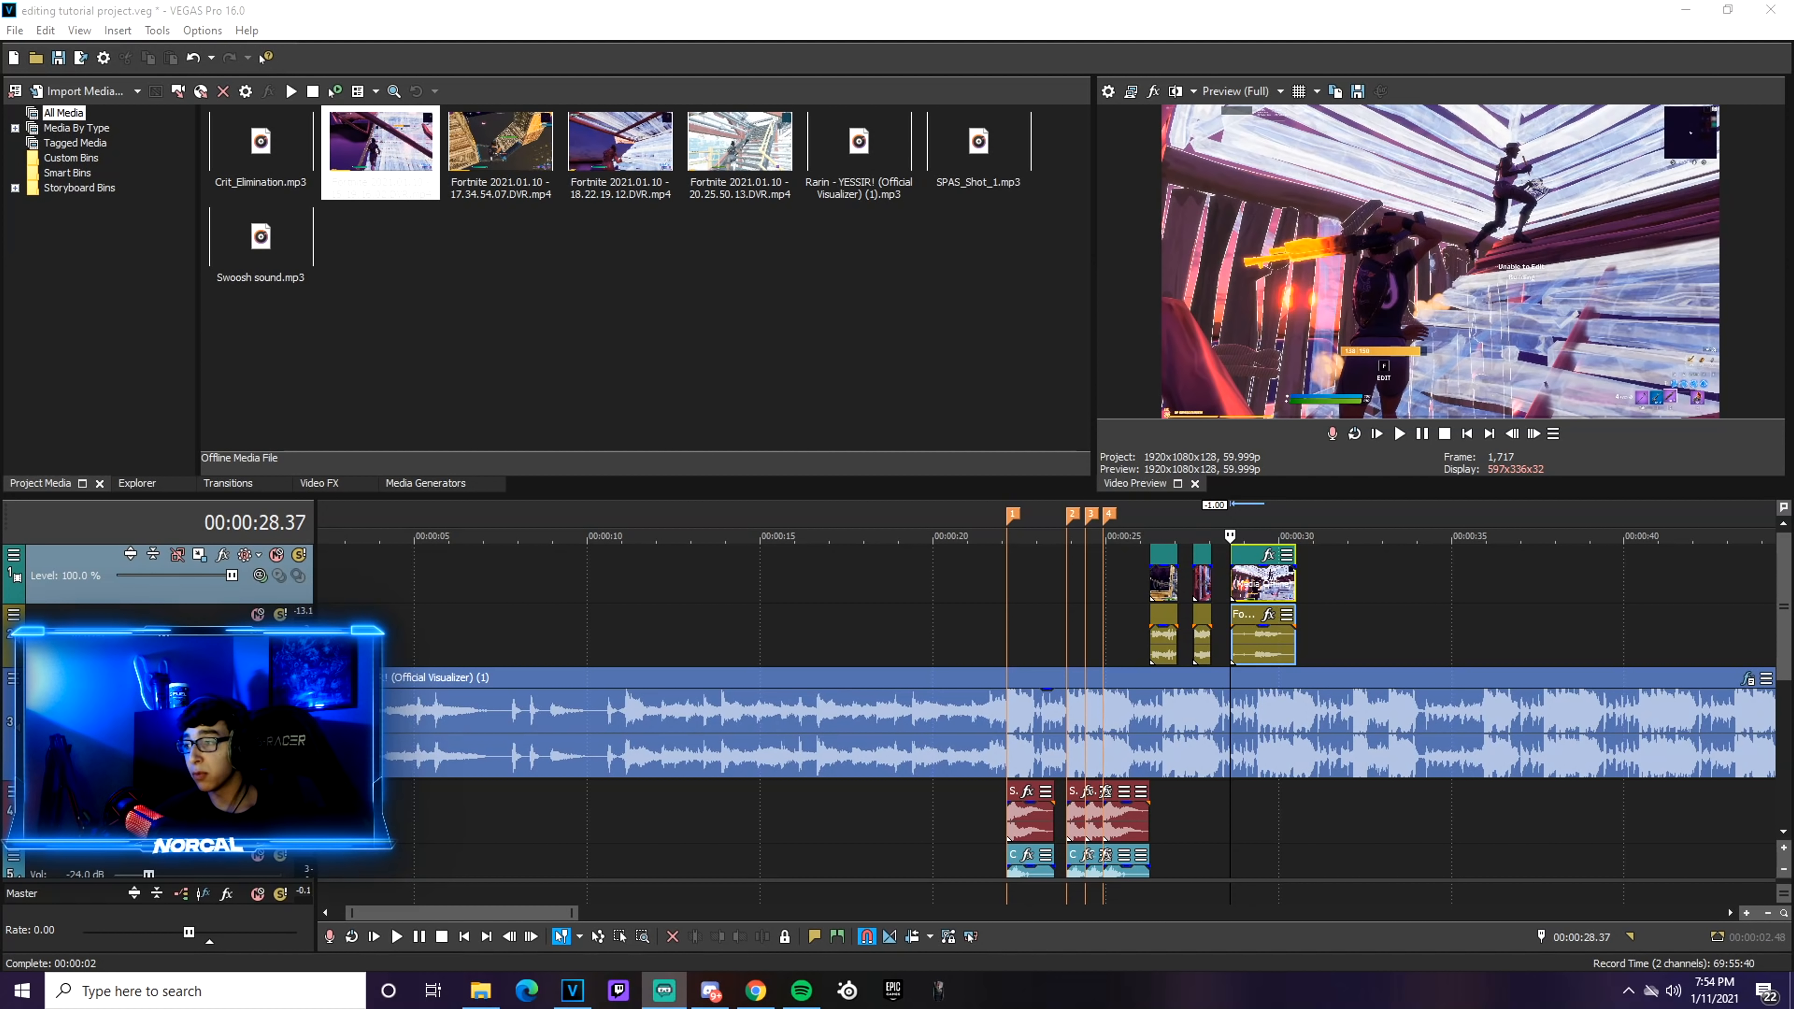
Move the 17.34.54.07 gameplay clip to the second marker and align its shot with the marker
left_click_drag(1163, 592, 1070, 593)
scroll(1071, 593, "up", 8)
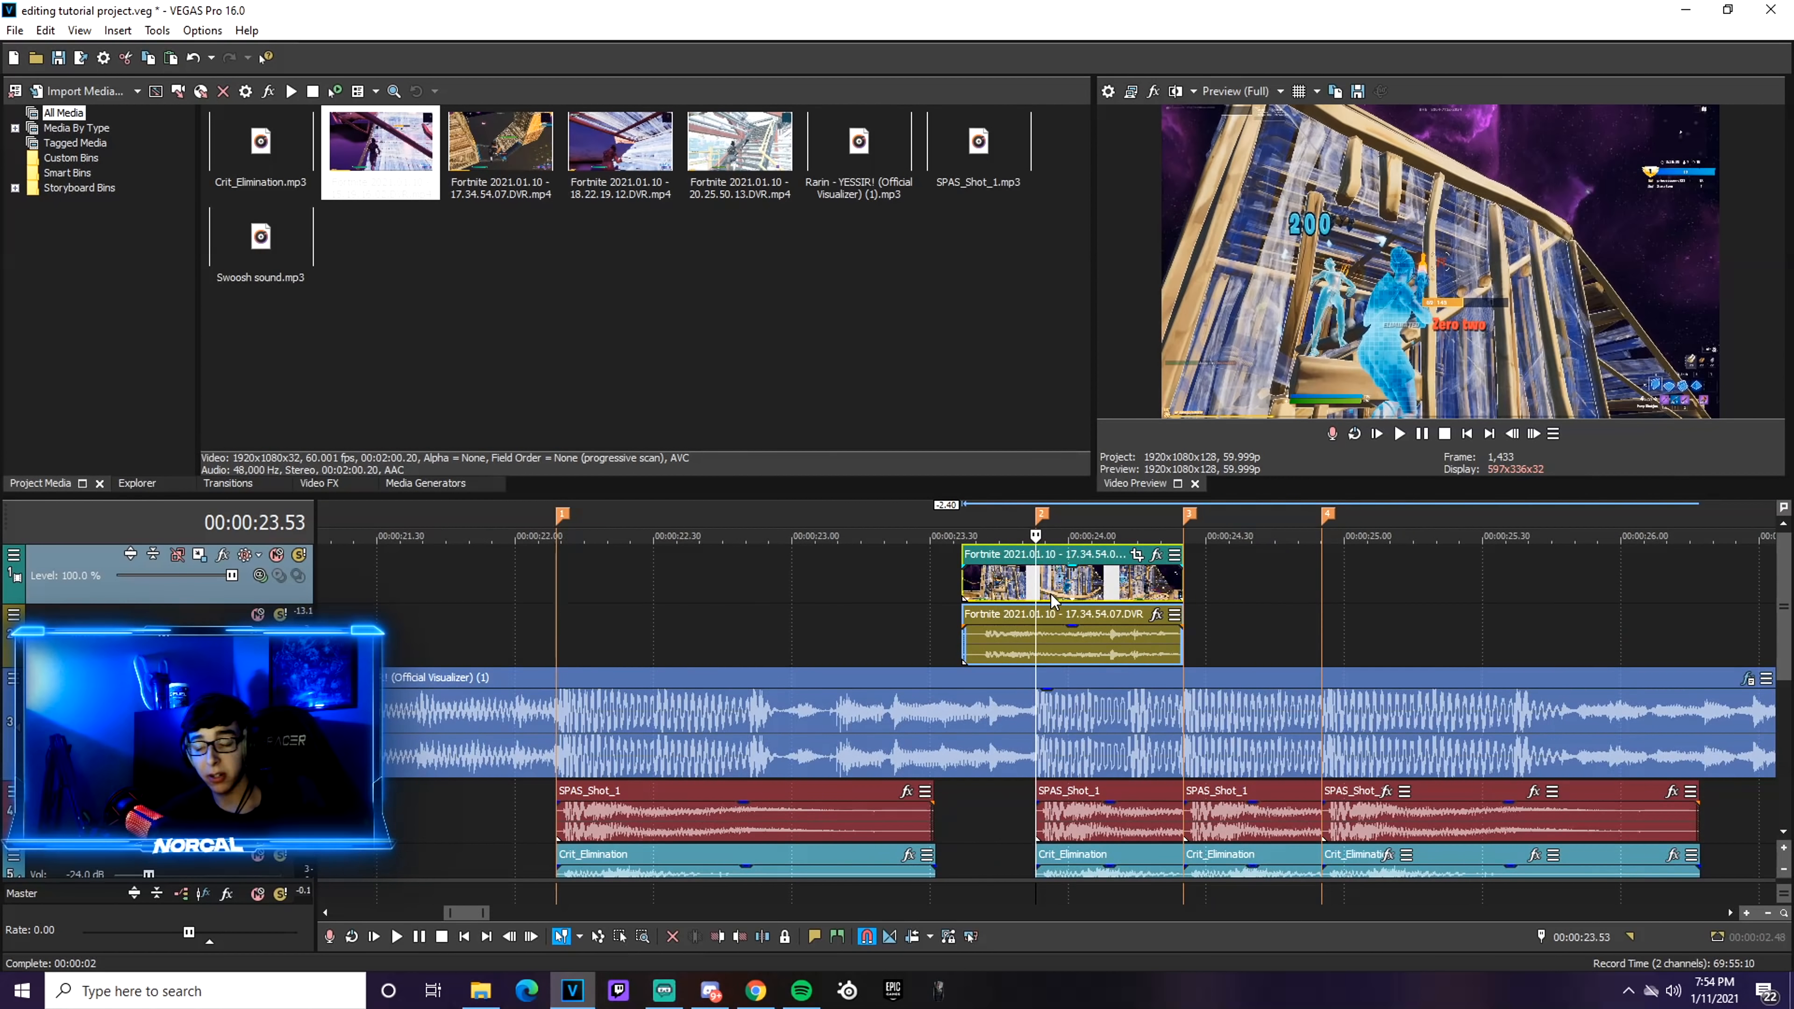
scroll(1147, 594, "down", 2)
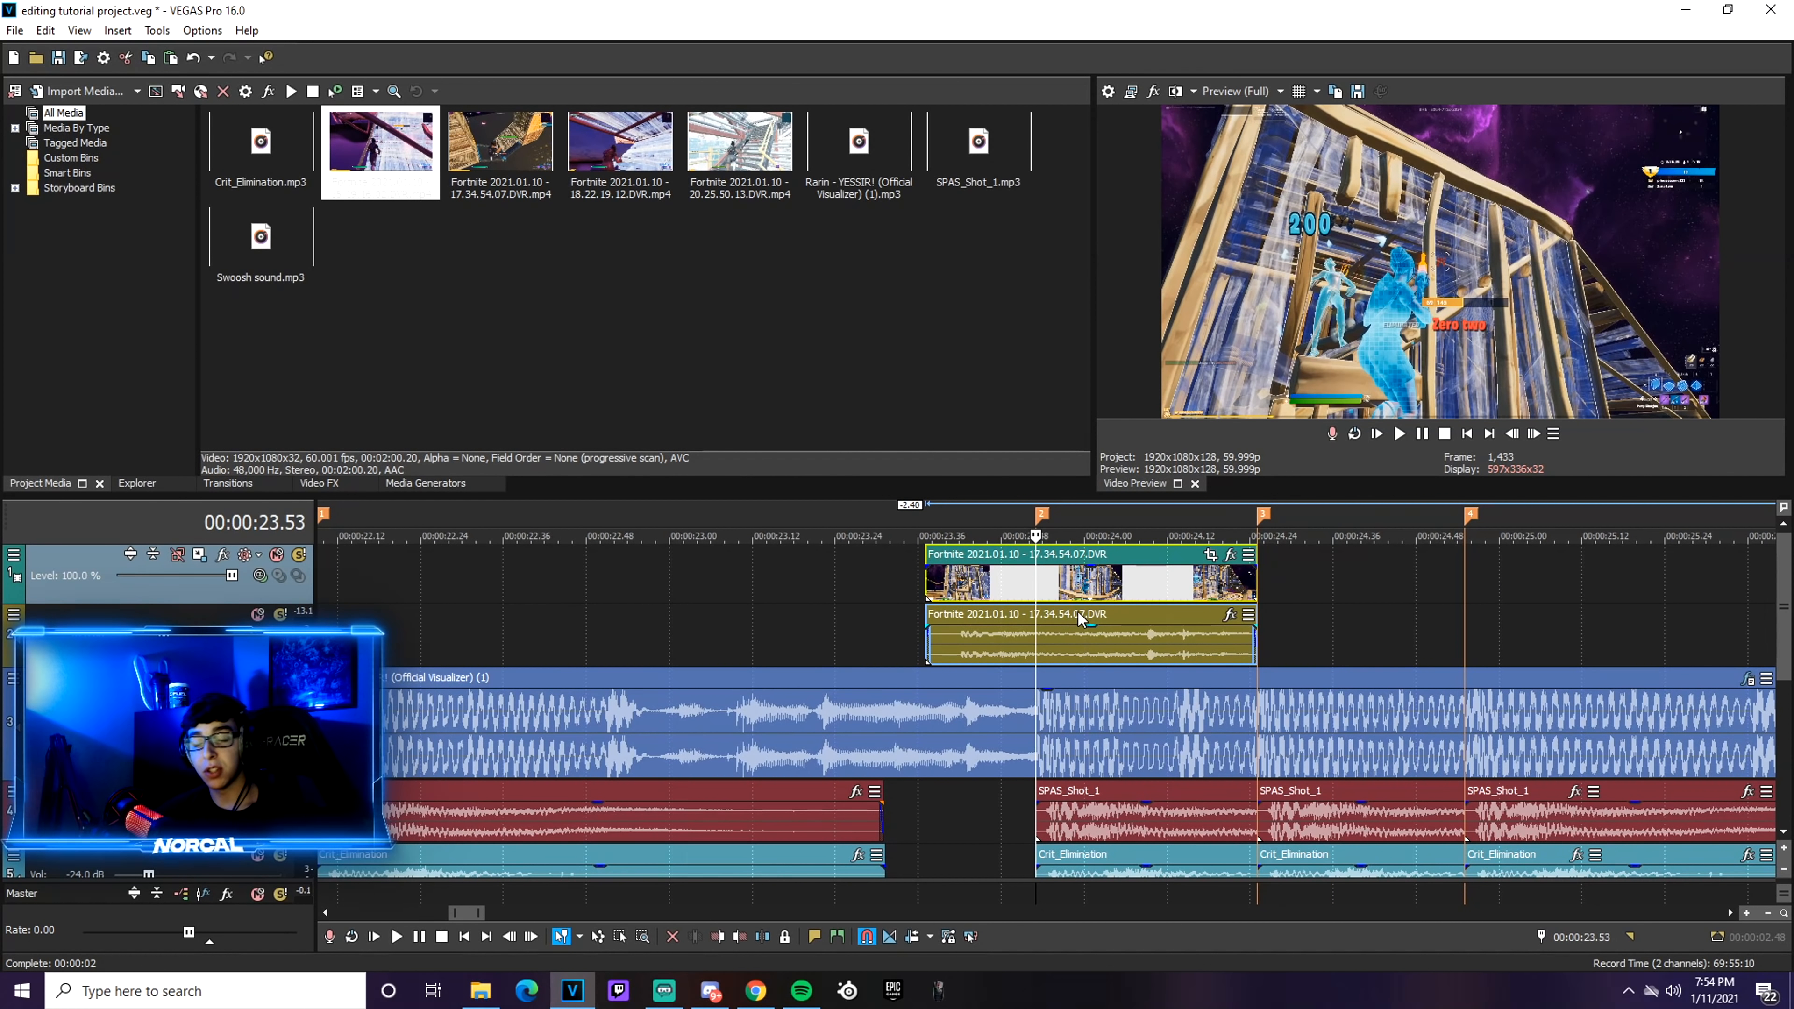
left_click_drag(1177, 596, 1097, 590)
scroll(1055, 593, "down", 3)
scroll(1122, 586, "up", 3)
scroll(1116, 589, "up", 3)
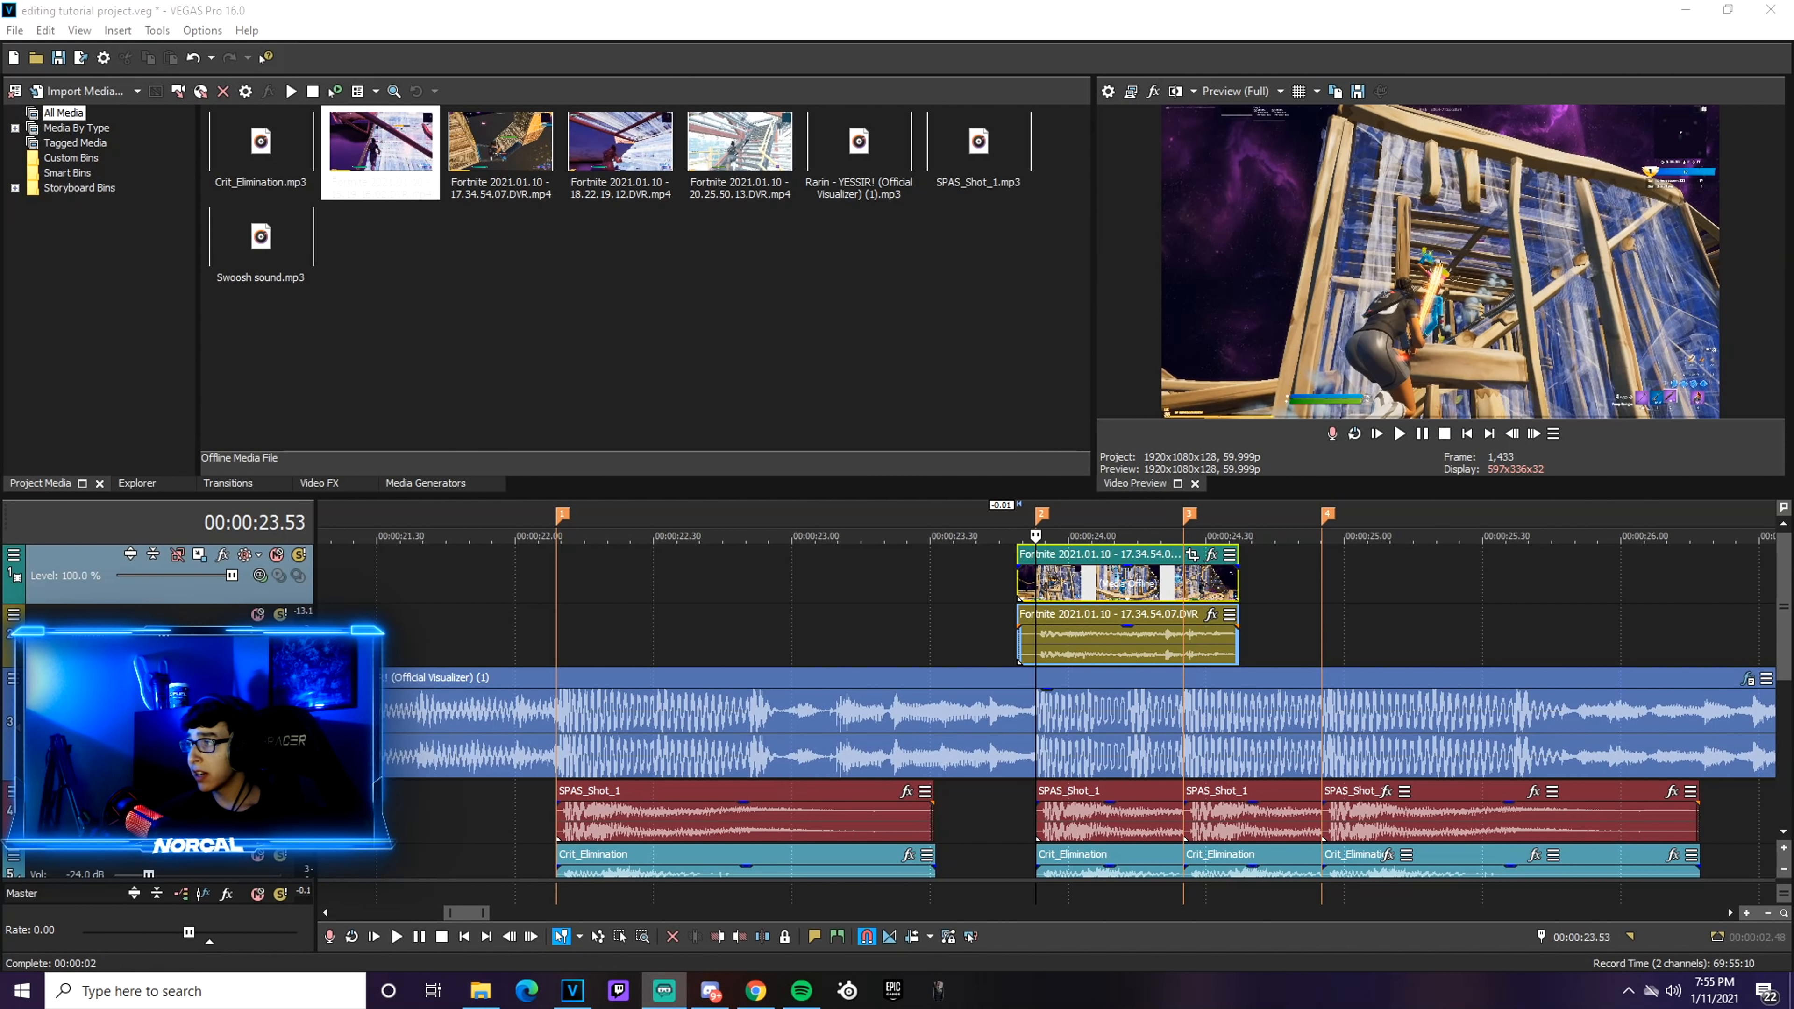
scroll(1035, 585, "up", 1)
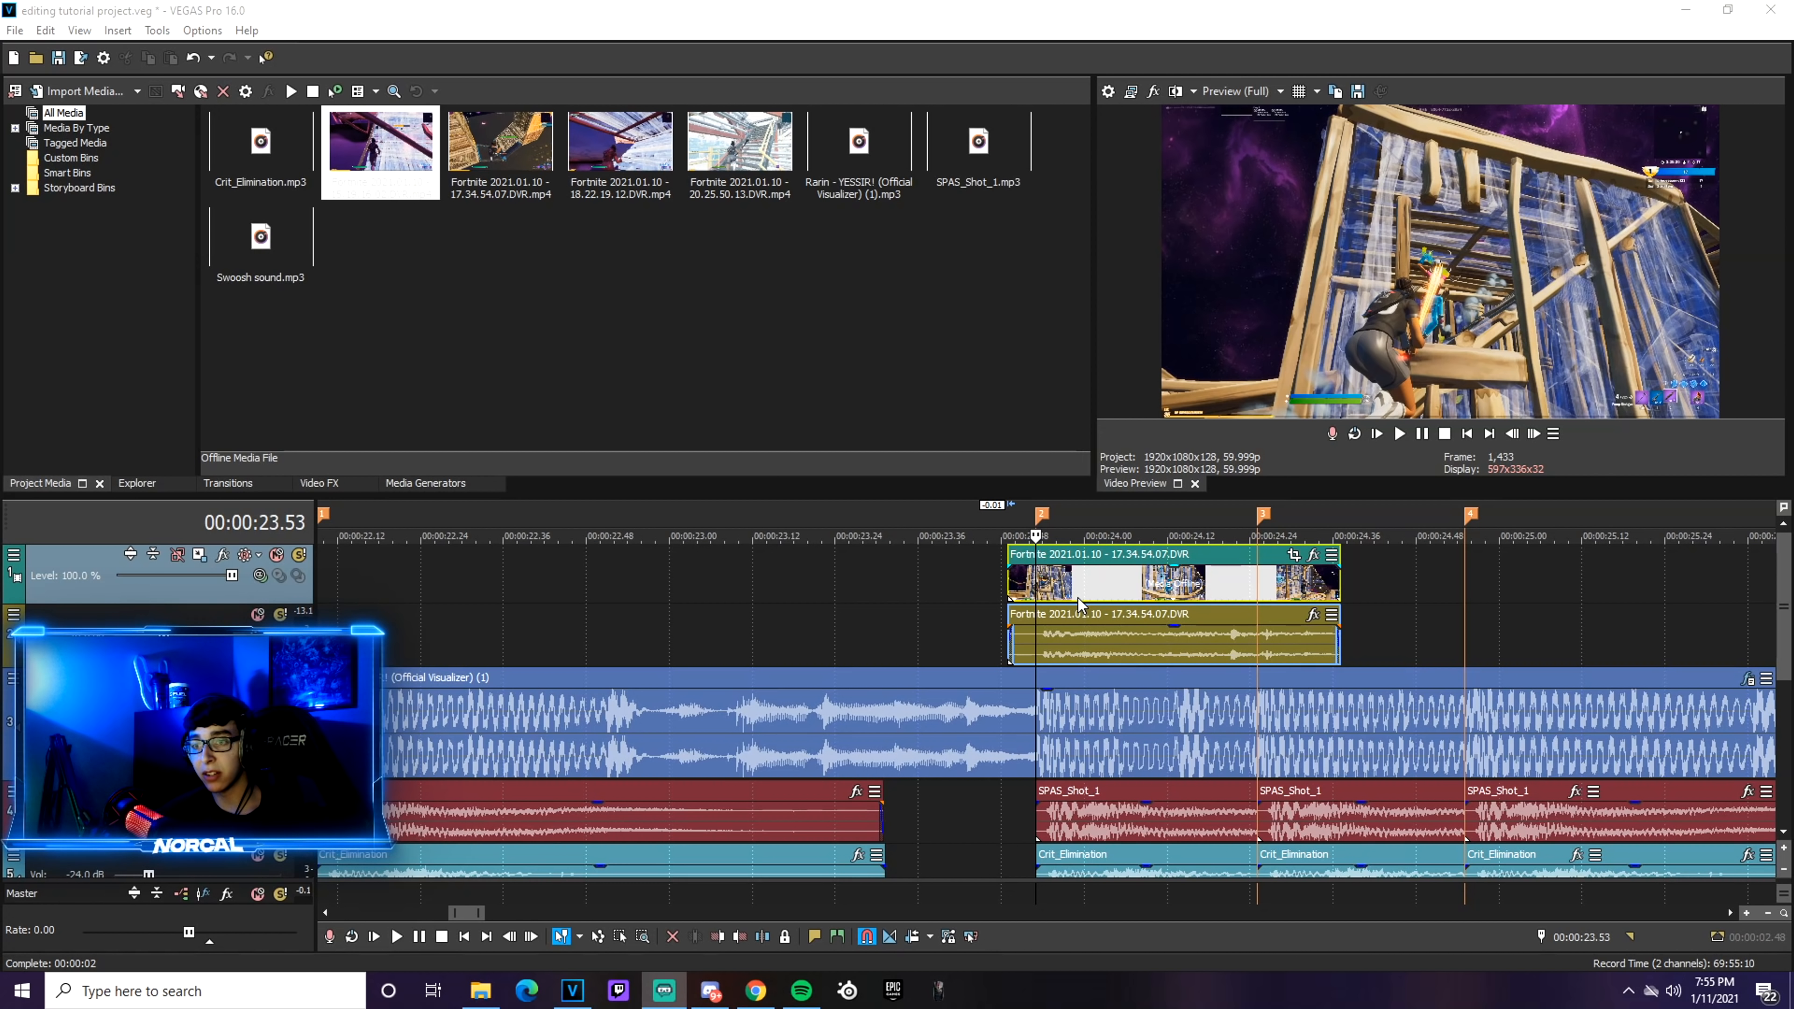
Split the 17.34.54.07 clip at 00:00:24.12, just after the elimination, and delete the remainder
left_click(1097, 594)
key("Right")
key("Right")
key("Right")
key("Right")
key("Right")
key("Right")
key("Right")
key("Right")
key("Right")
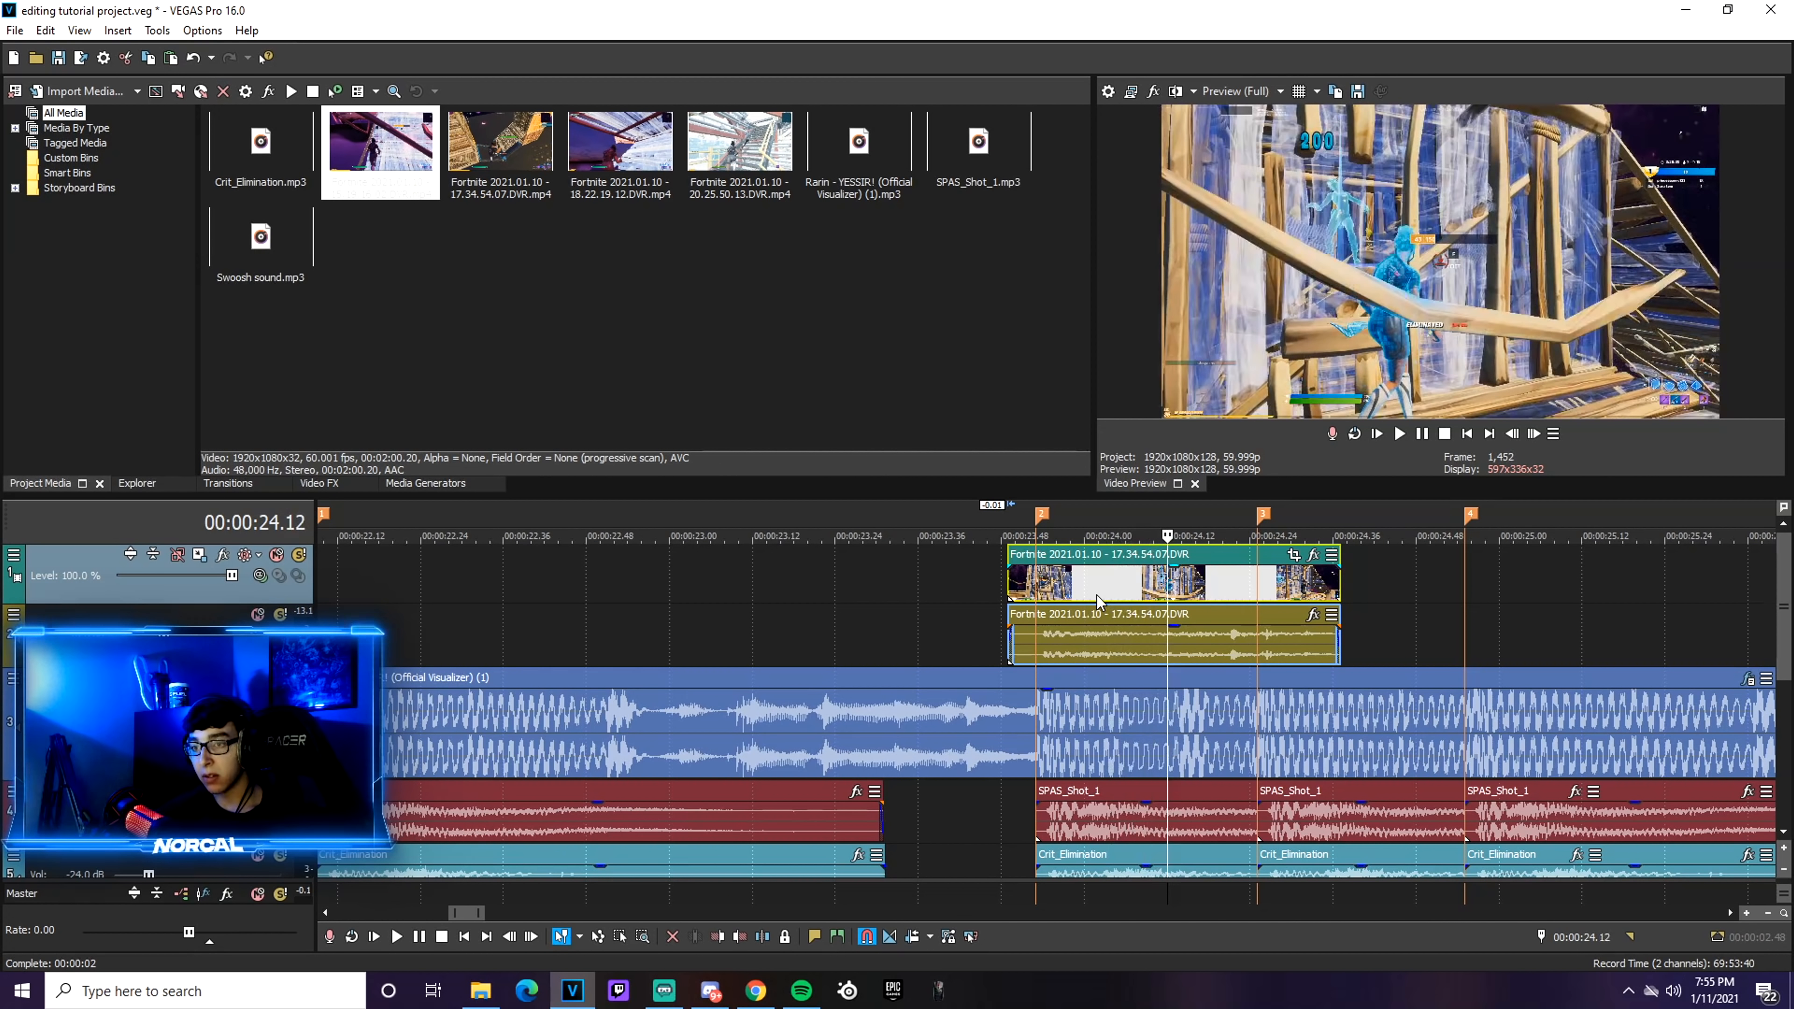
key("s")
left_click(1194, 584)
key("Delete")
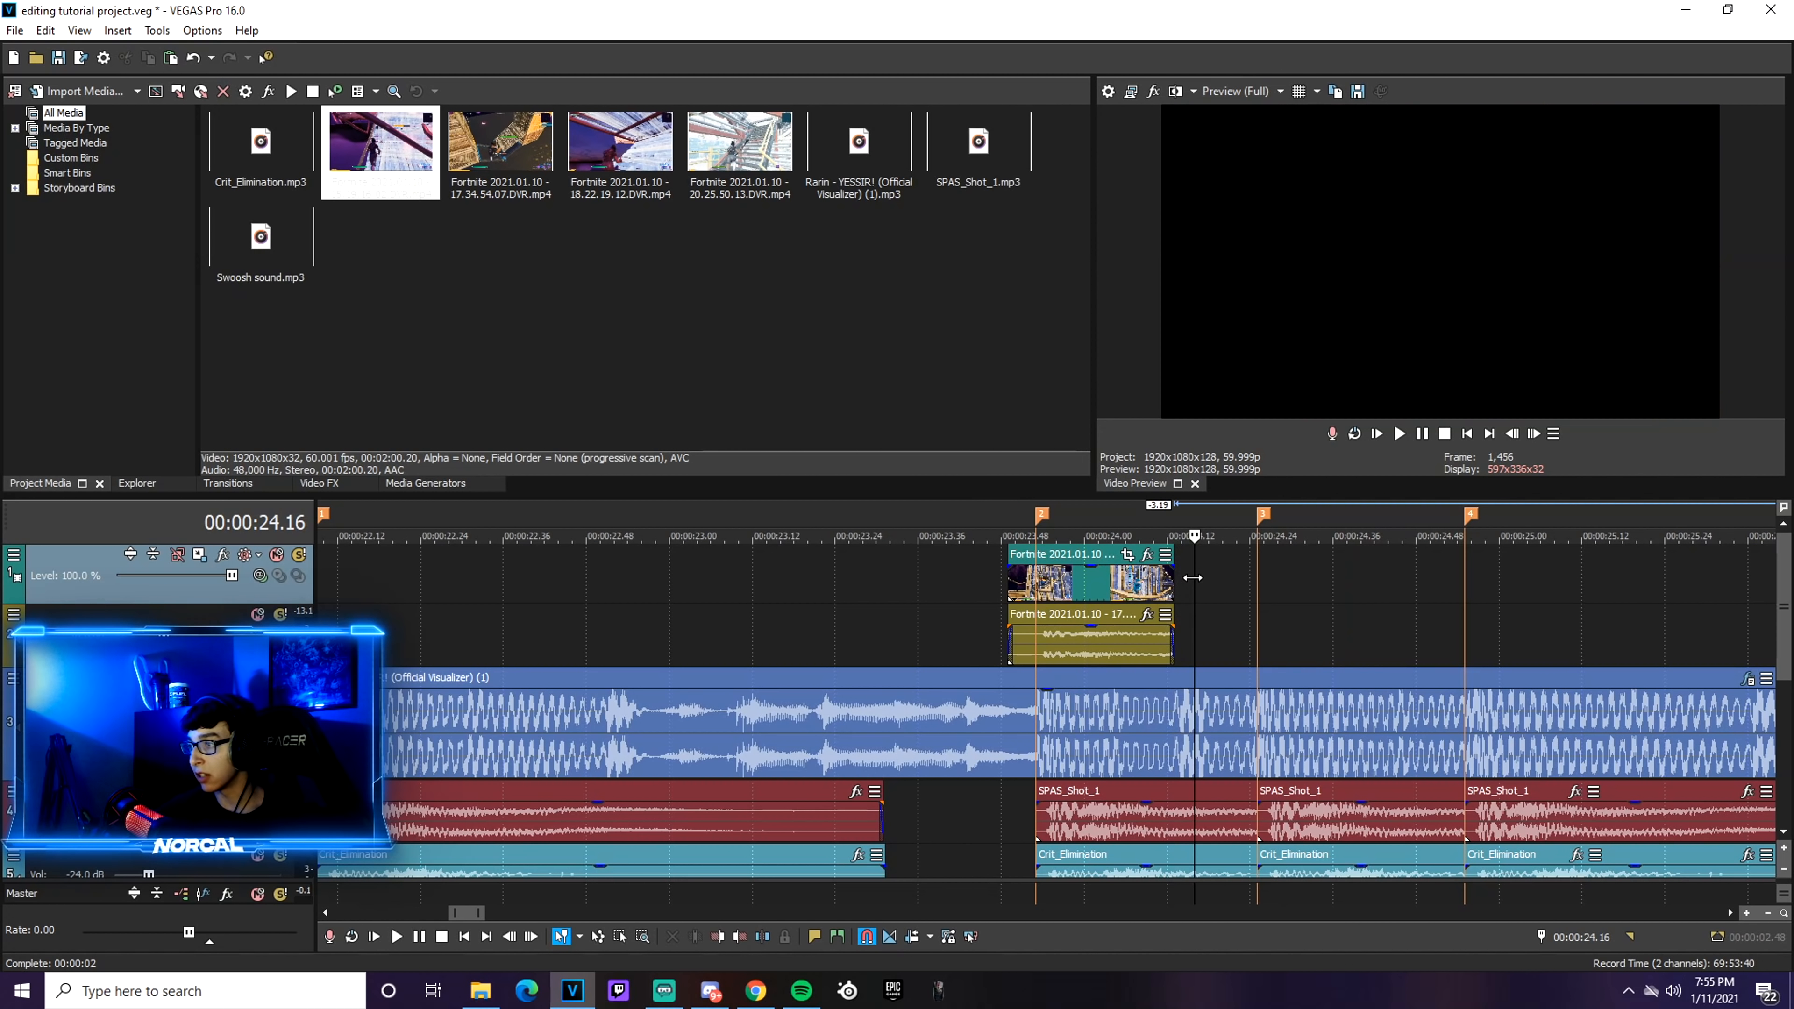
Extend the start of the 17.34.54.07 clip back to the end of the first SPAS_Shot_1 event
scroll(992, 604, "down", 3)
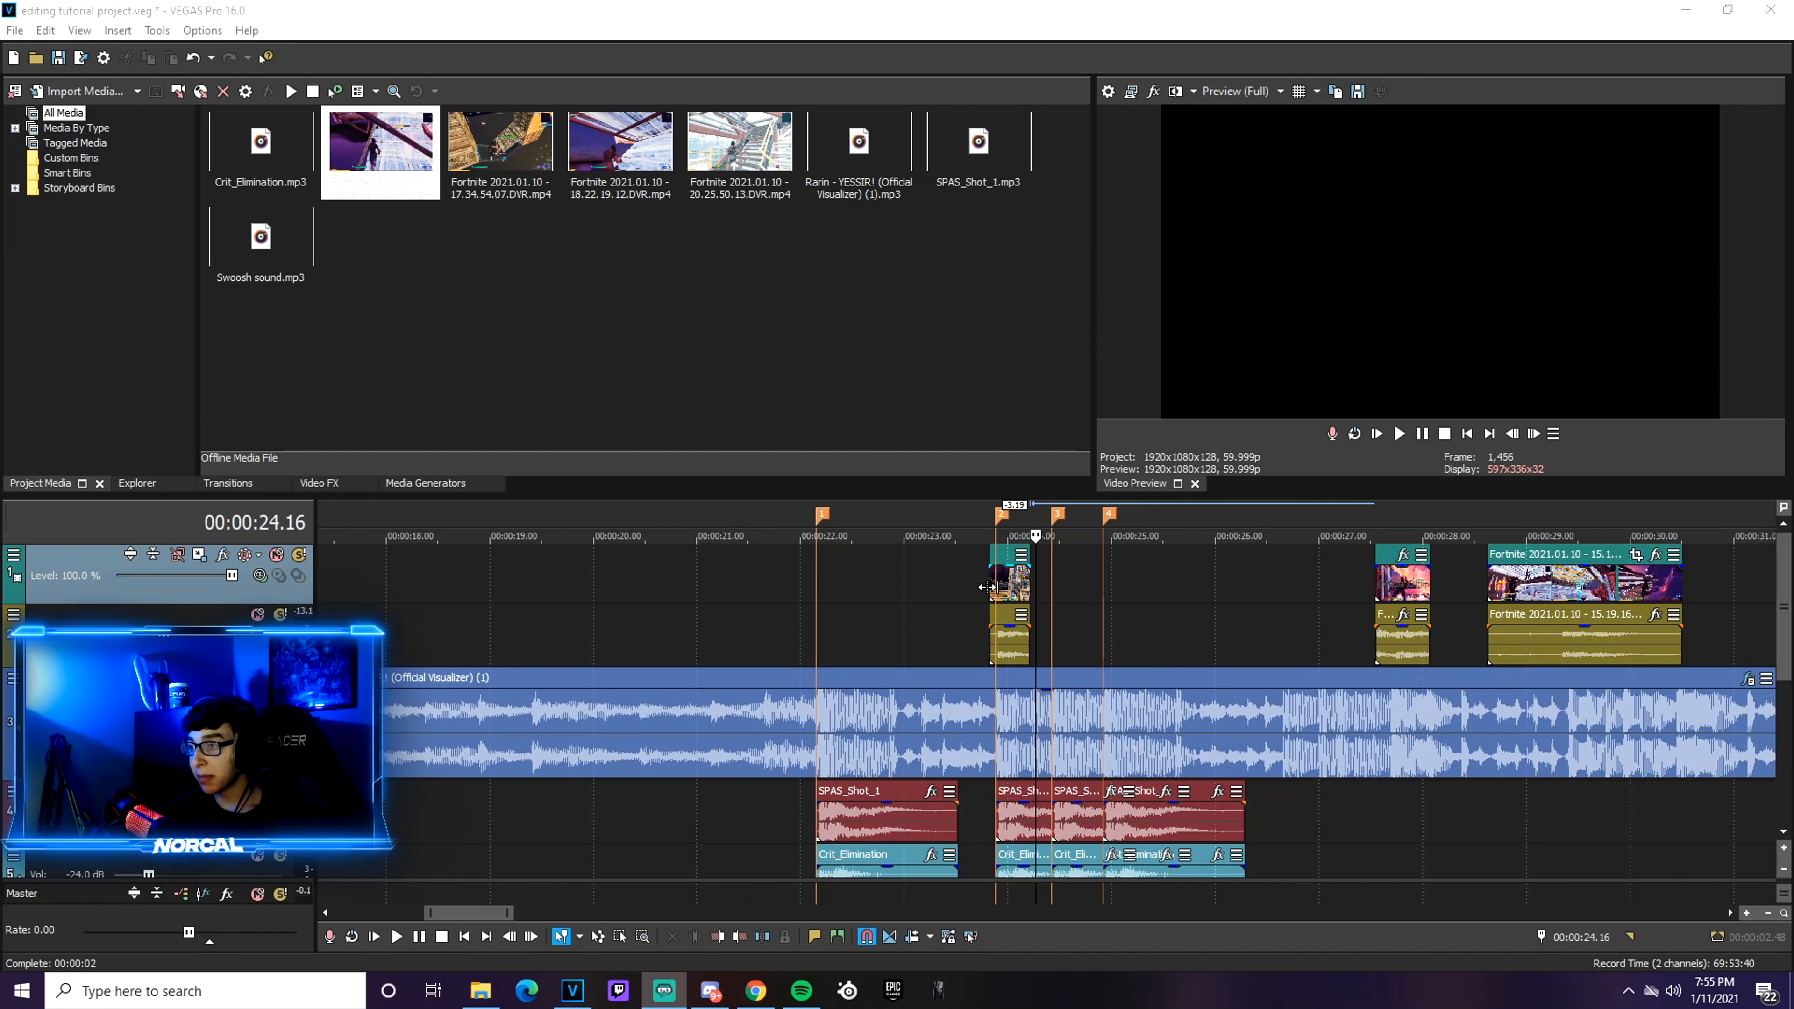
left_click_drag(987, 586, 953, 588)
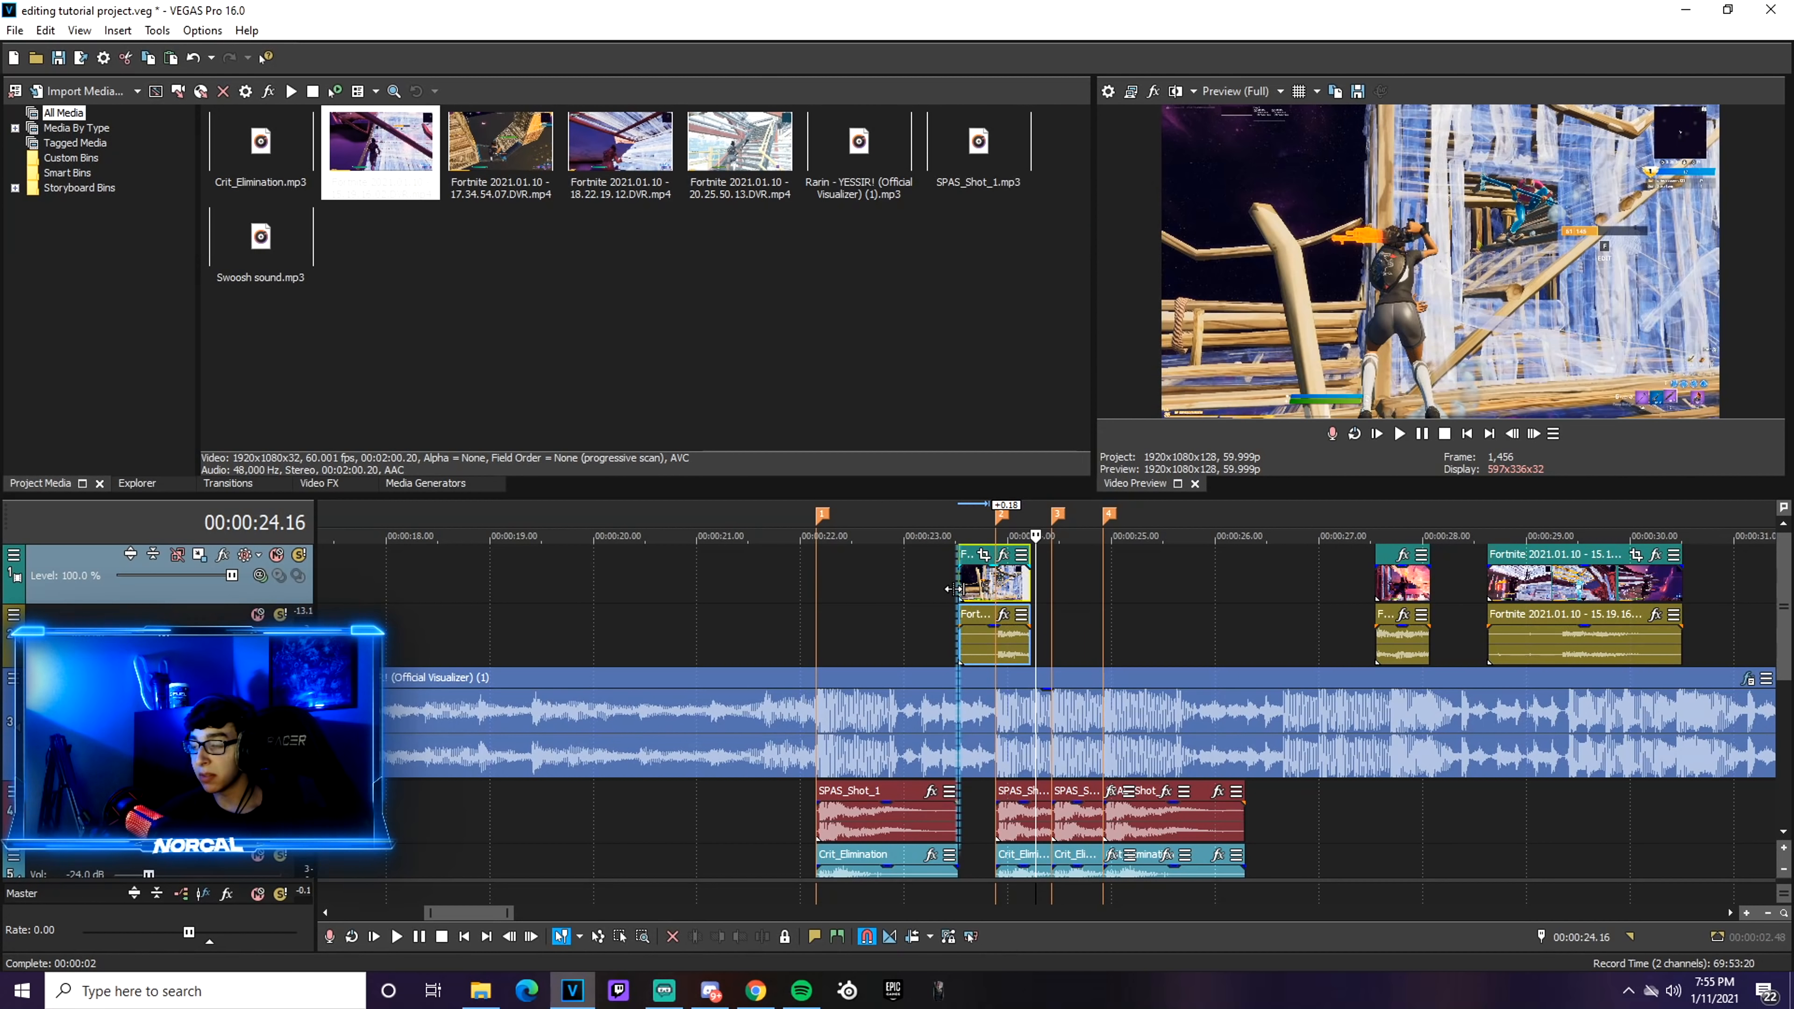
left_click(814, 589)
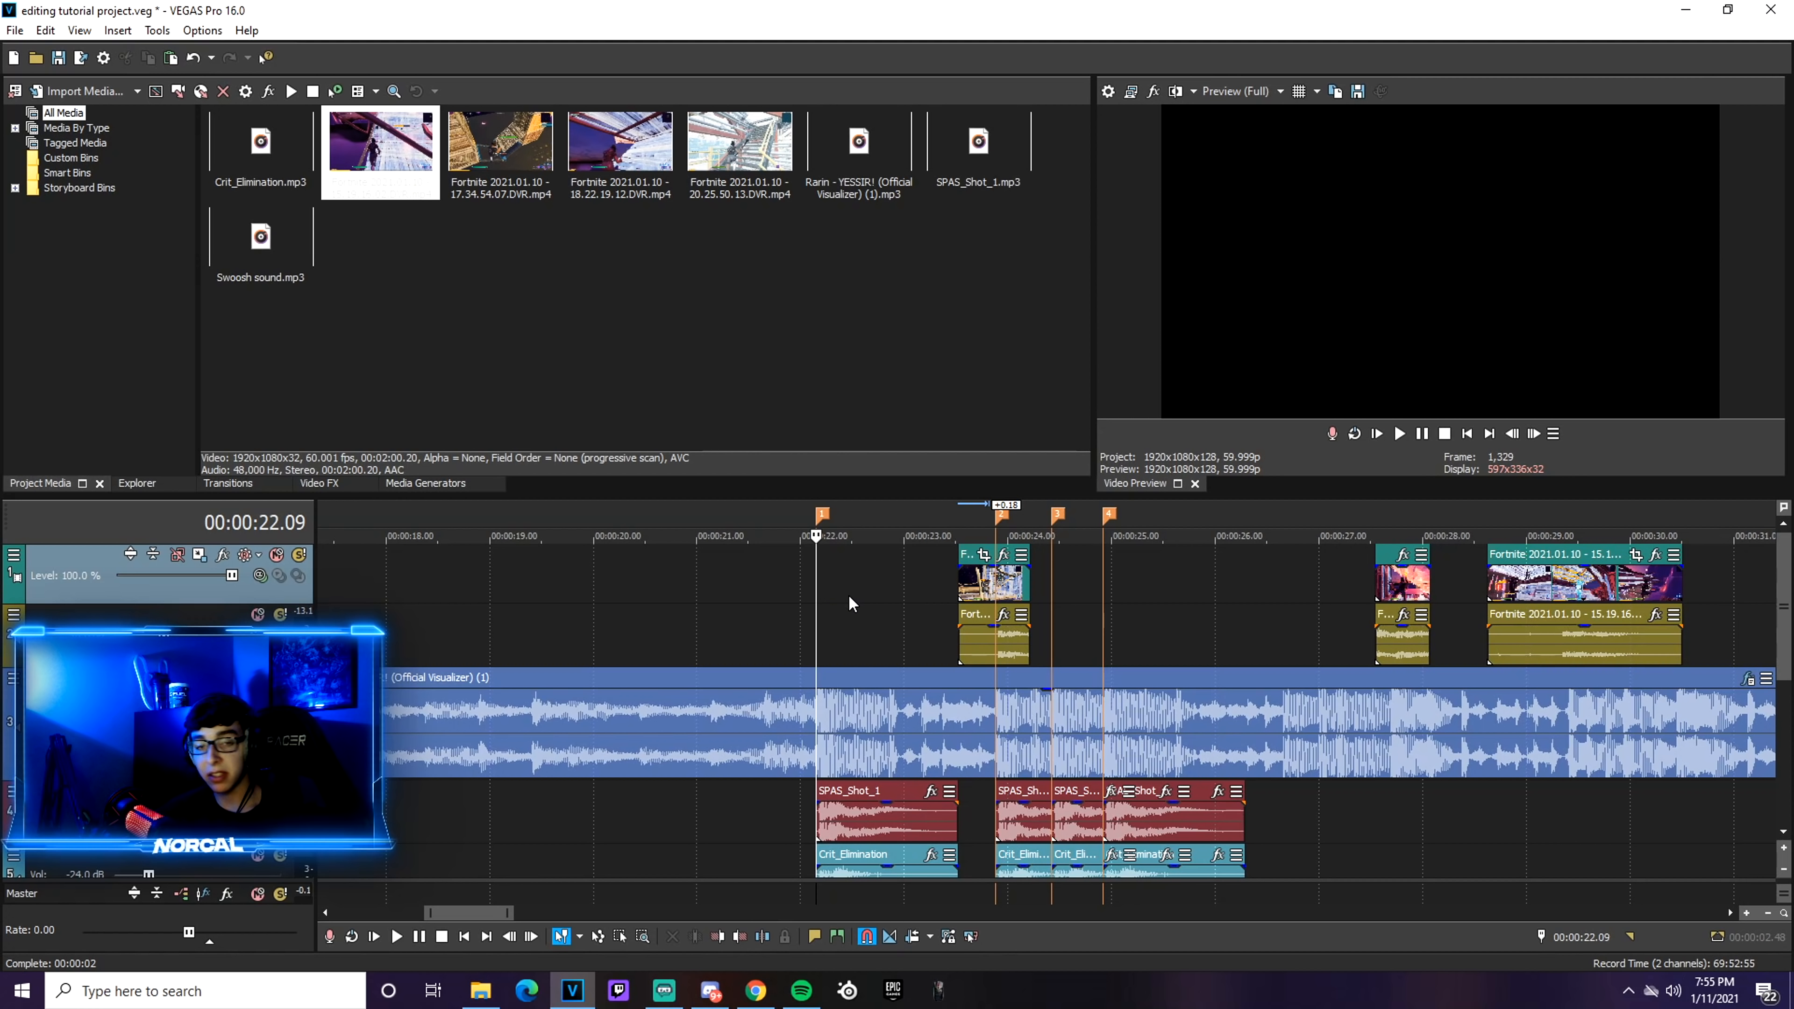
key("ctrl+z")
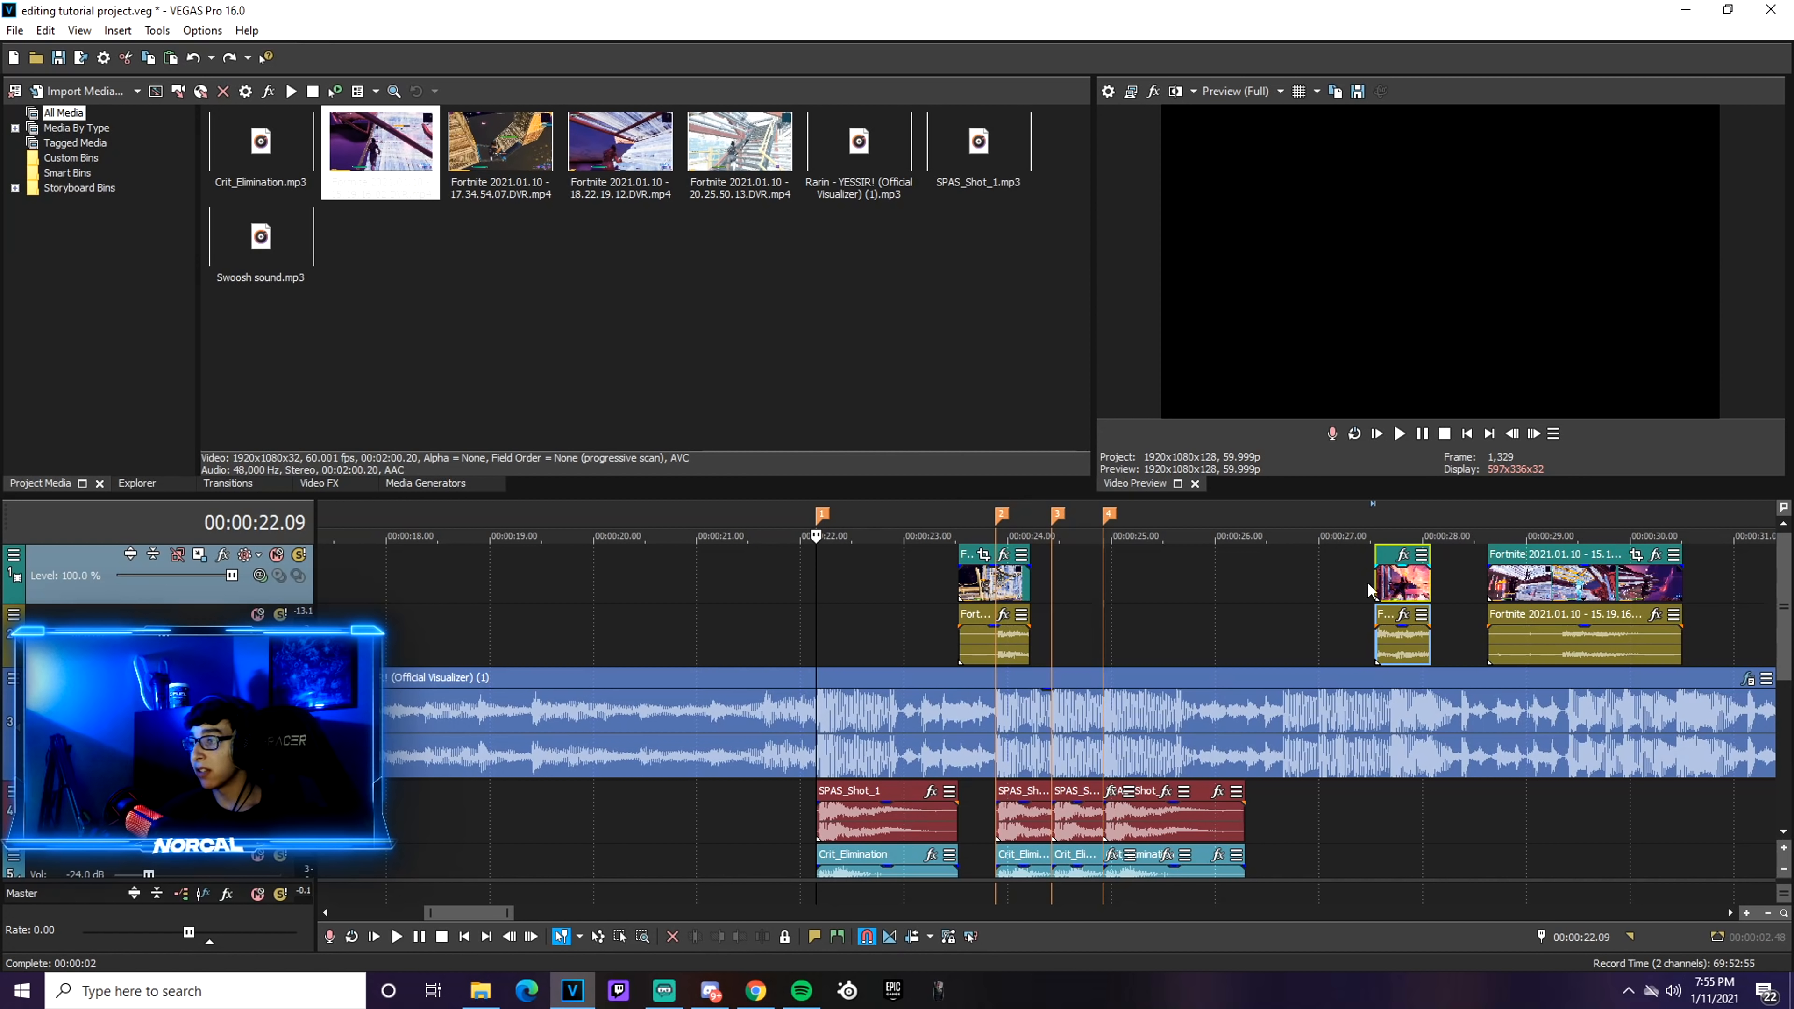
Move the 18.22.19.12 gameplay clip to the third marker and align its shot with the marker
left_click_drag(1393, 591, 1116, 592)
scroll(1116, 594, "up", 2)
scroll(1116, 593, "up", 3)
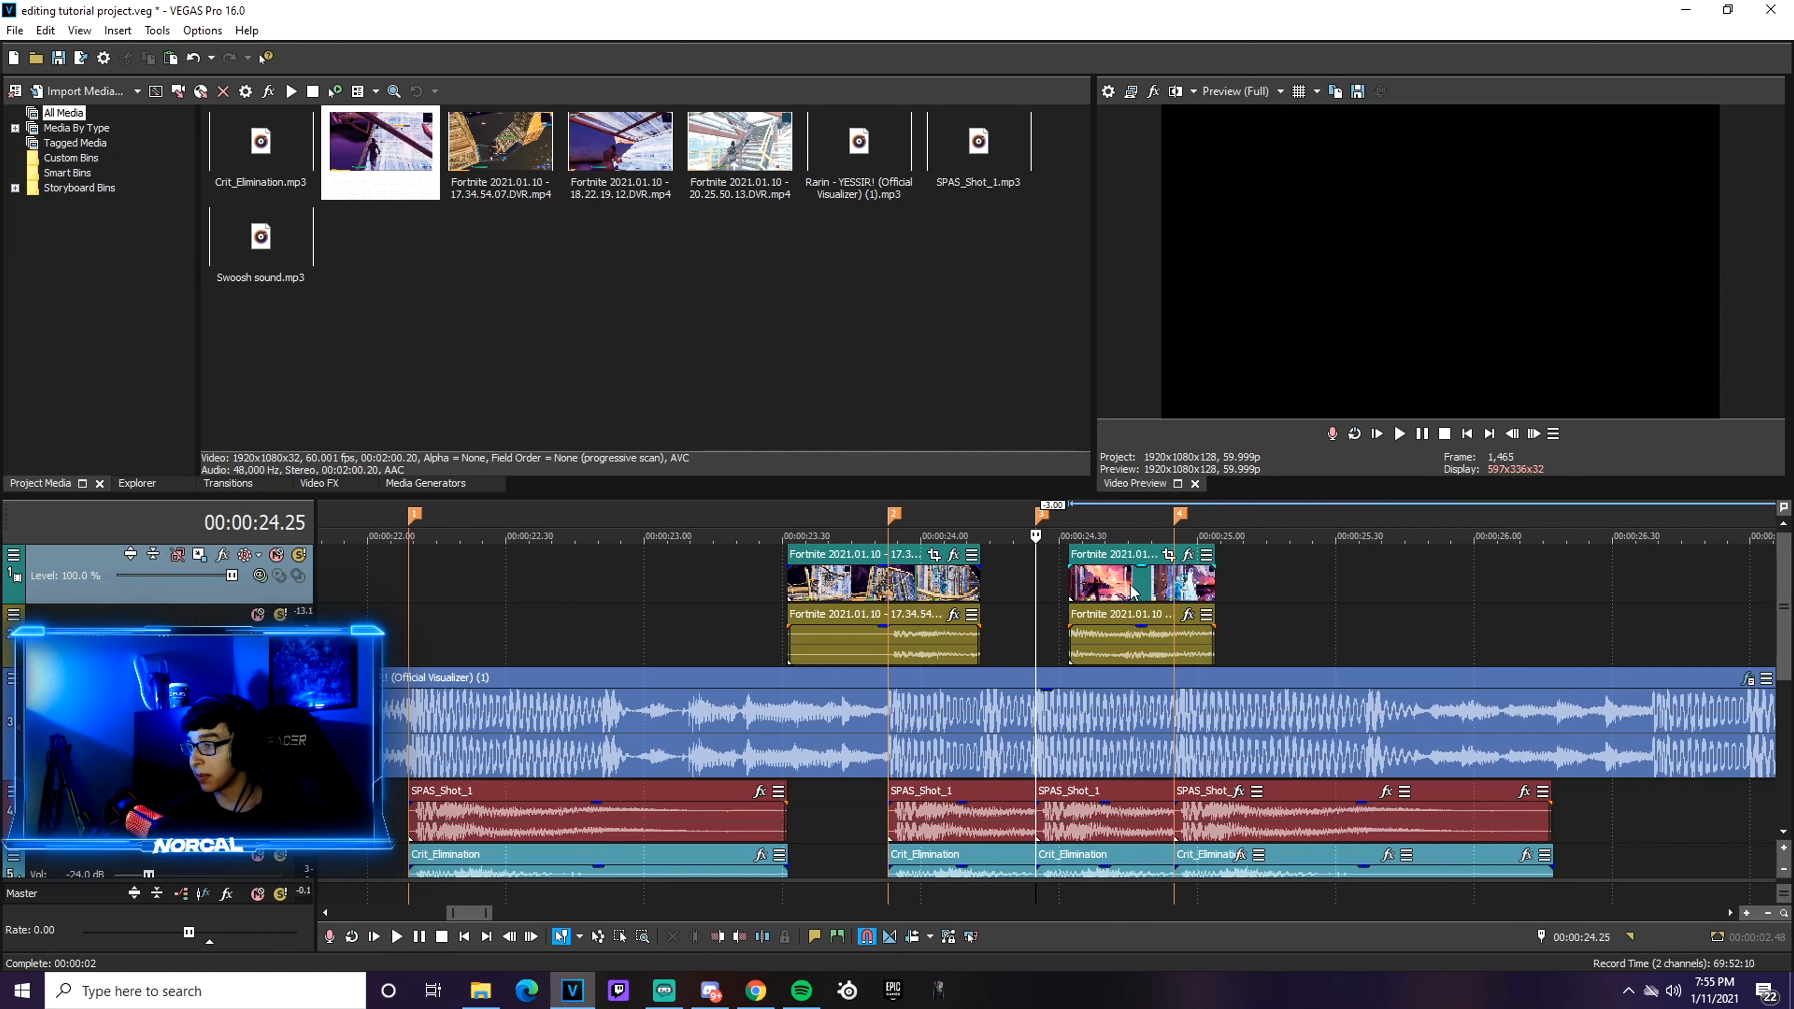
scroll(1021, 586, "up", 3)
left_click_drag(1021, 587, 1078, 589)
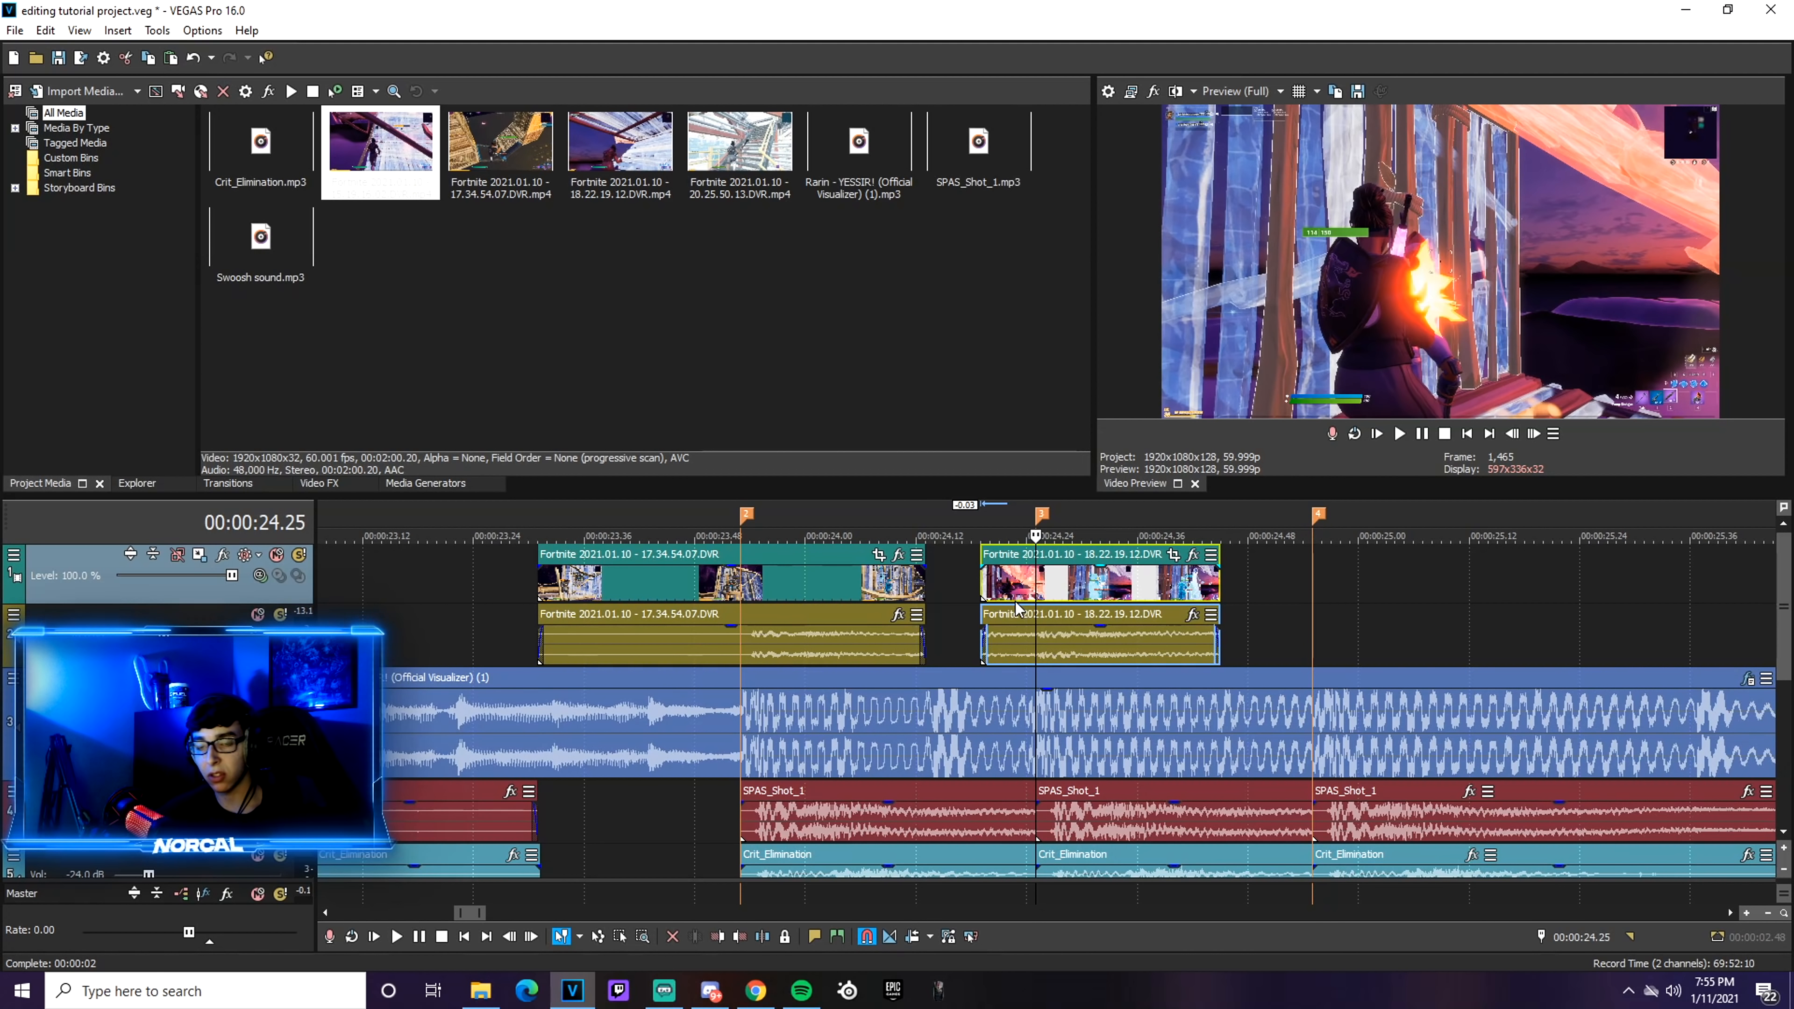
Extend the start of the 18.22.19.12 clip back to meet the end of the preceding clip and play it
scroll(1025, 601, "down", 3)
scroll(1017, 593, "down", 3)
left_click_drag(1009, 589, 981, 589)
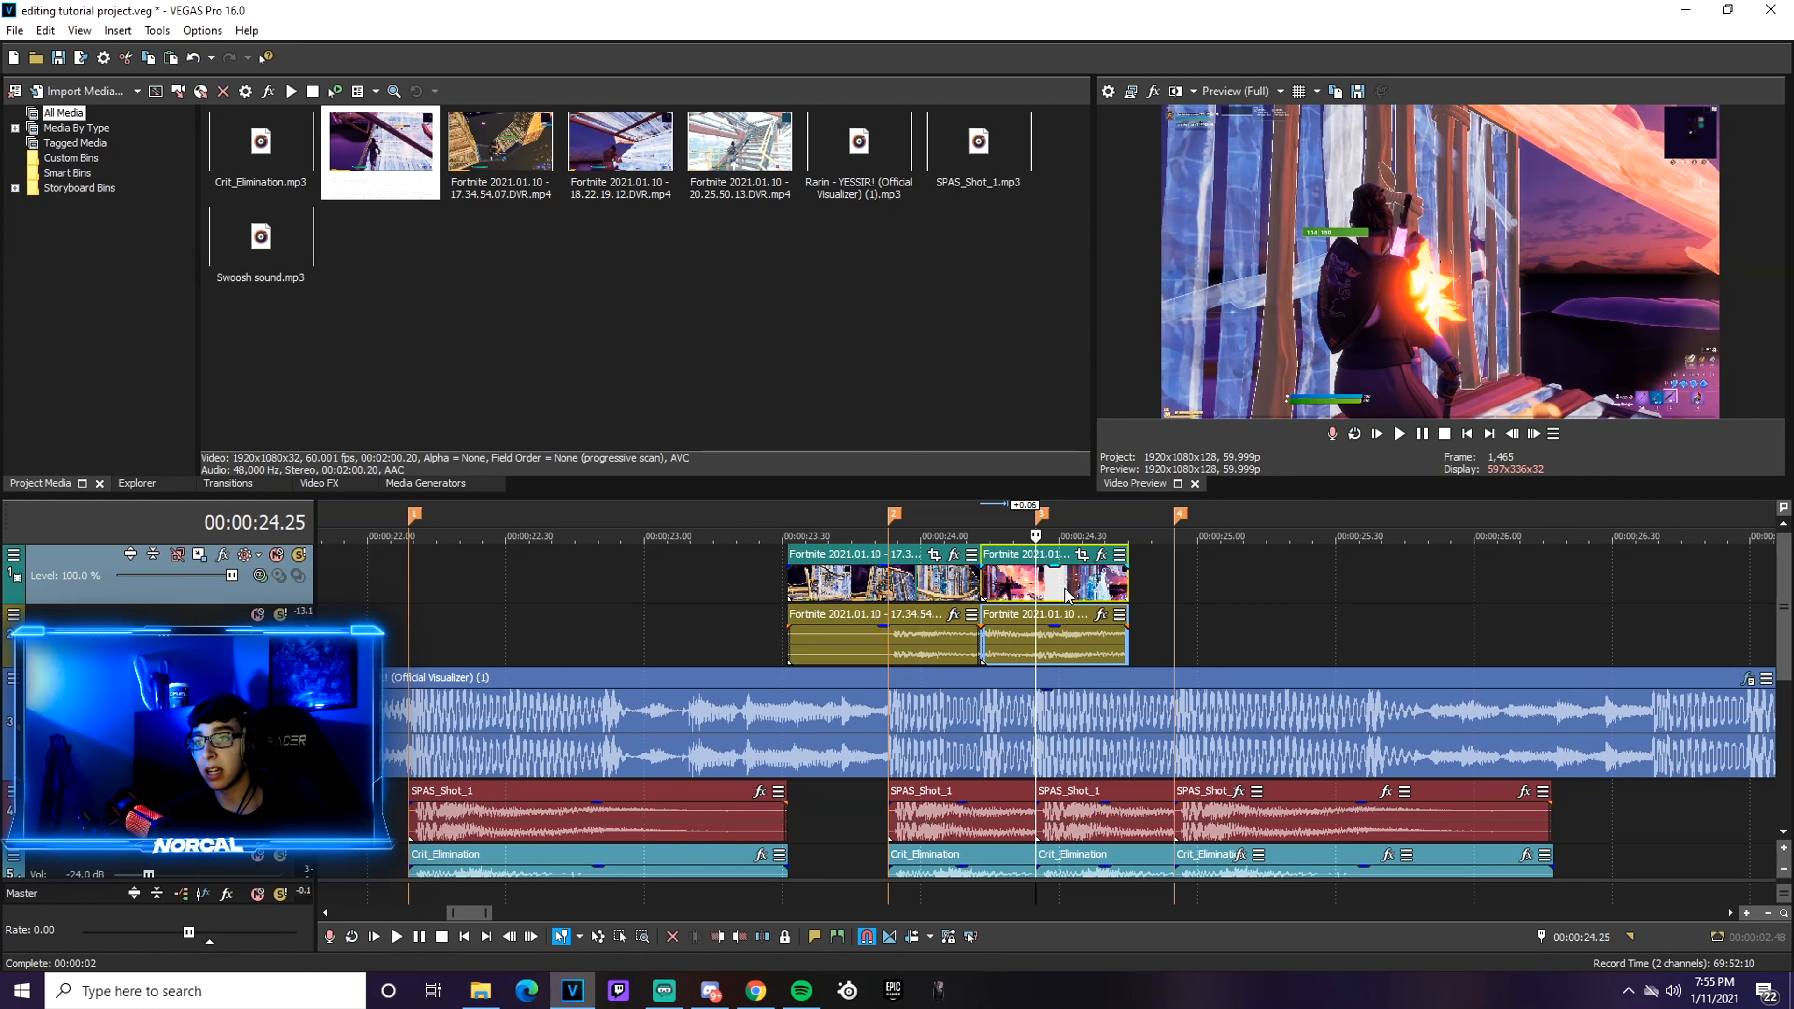
key("space")
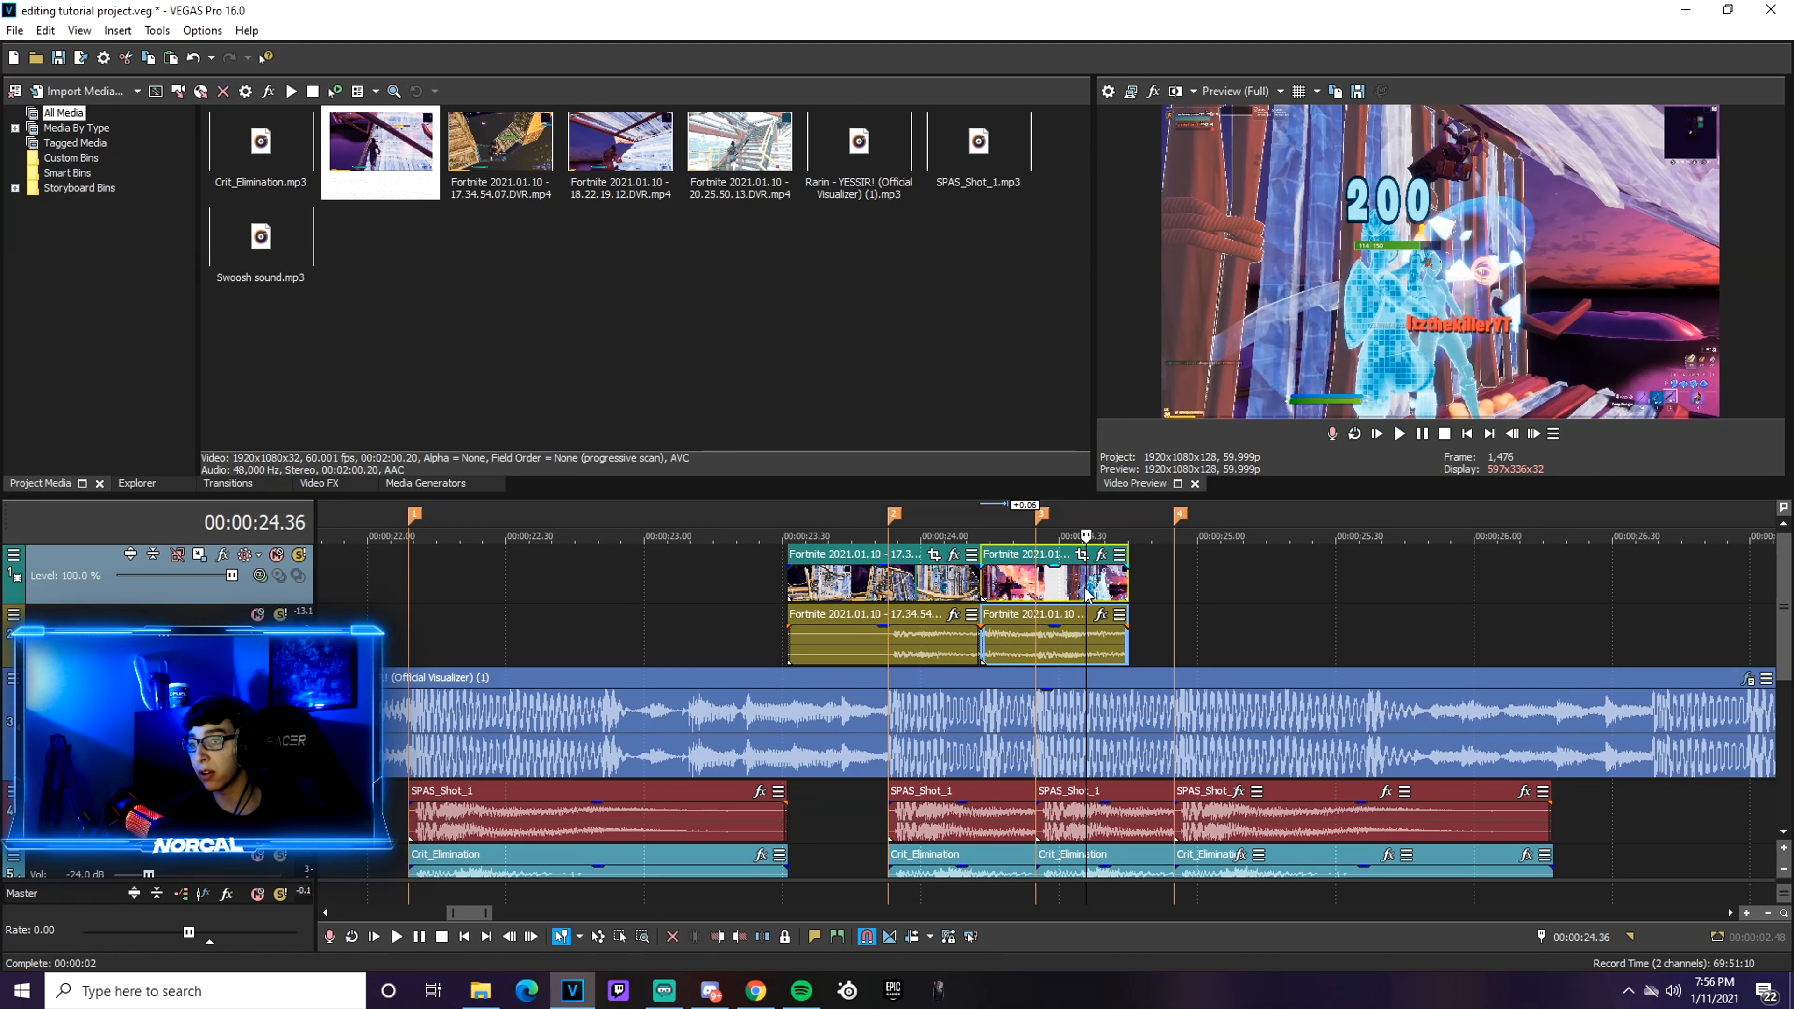
Split the 15.19.16.02 clip shortly after its elimination at the fourth marker and delete the remainder
scroll(1084, 586, "down", 1)
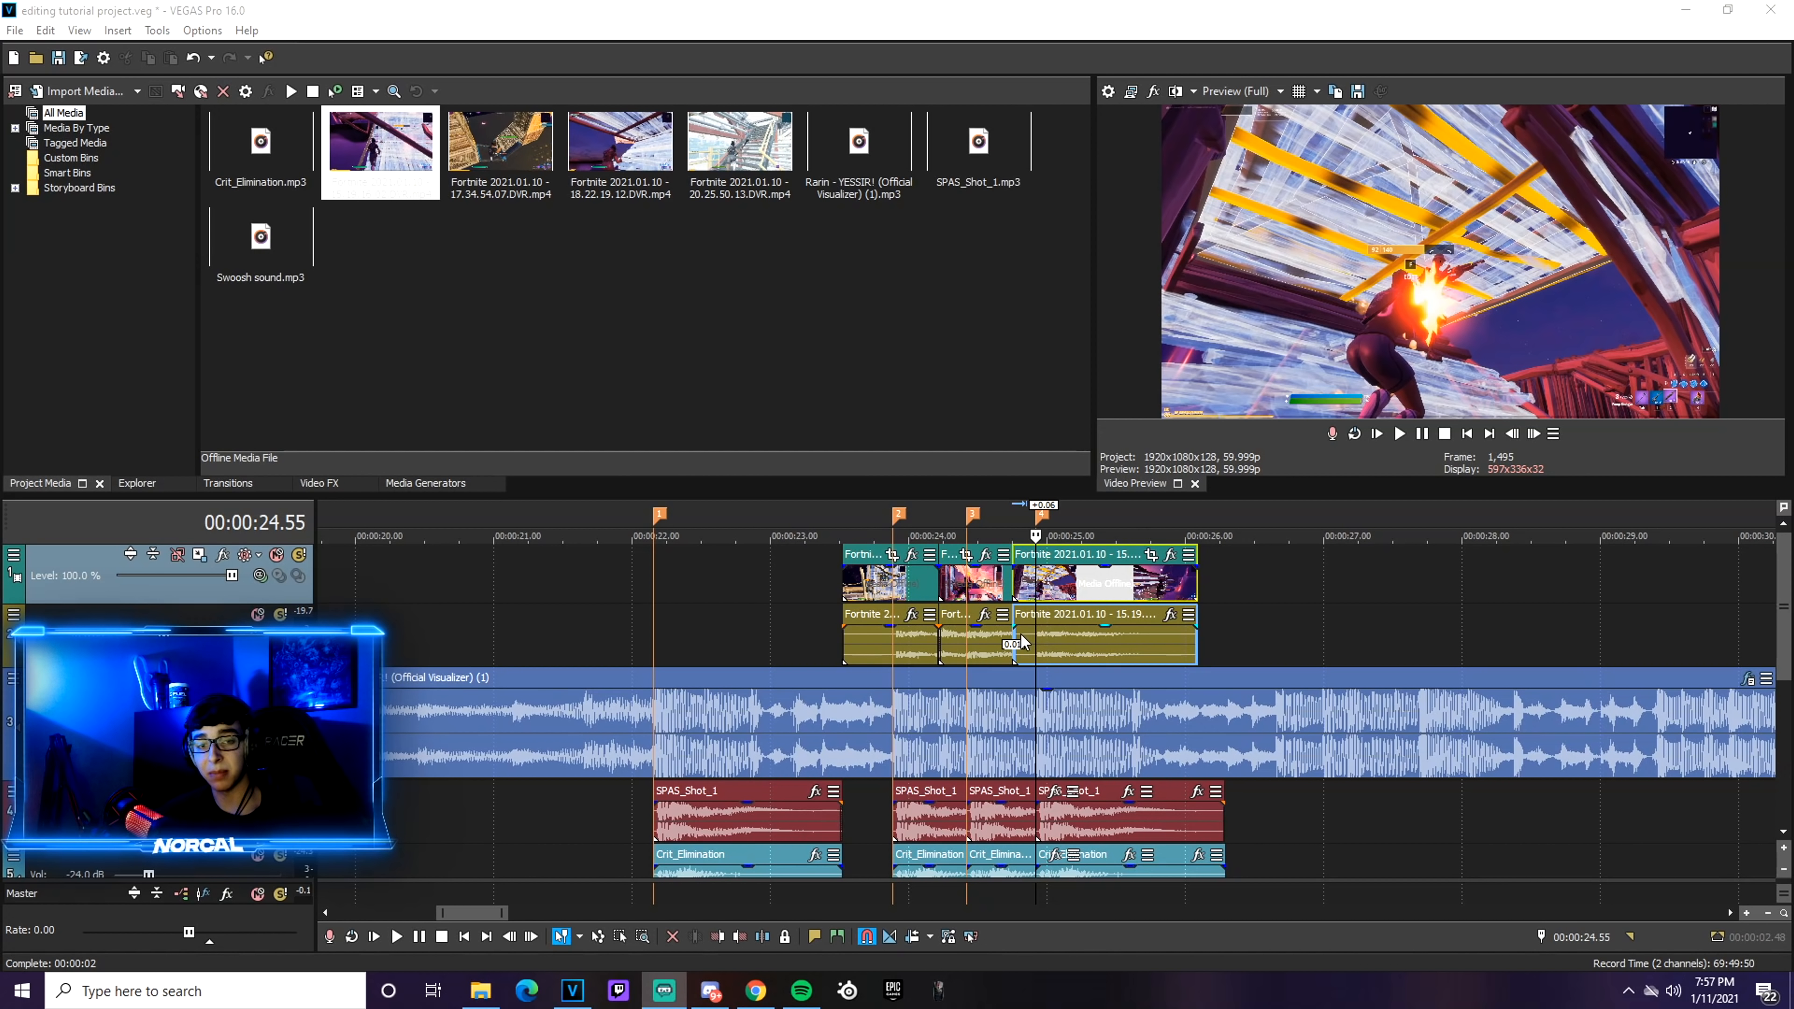
scroll(1017, 643, "down", 2)
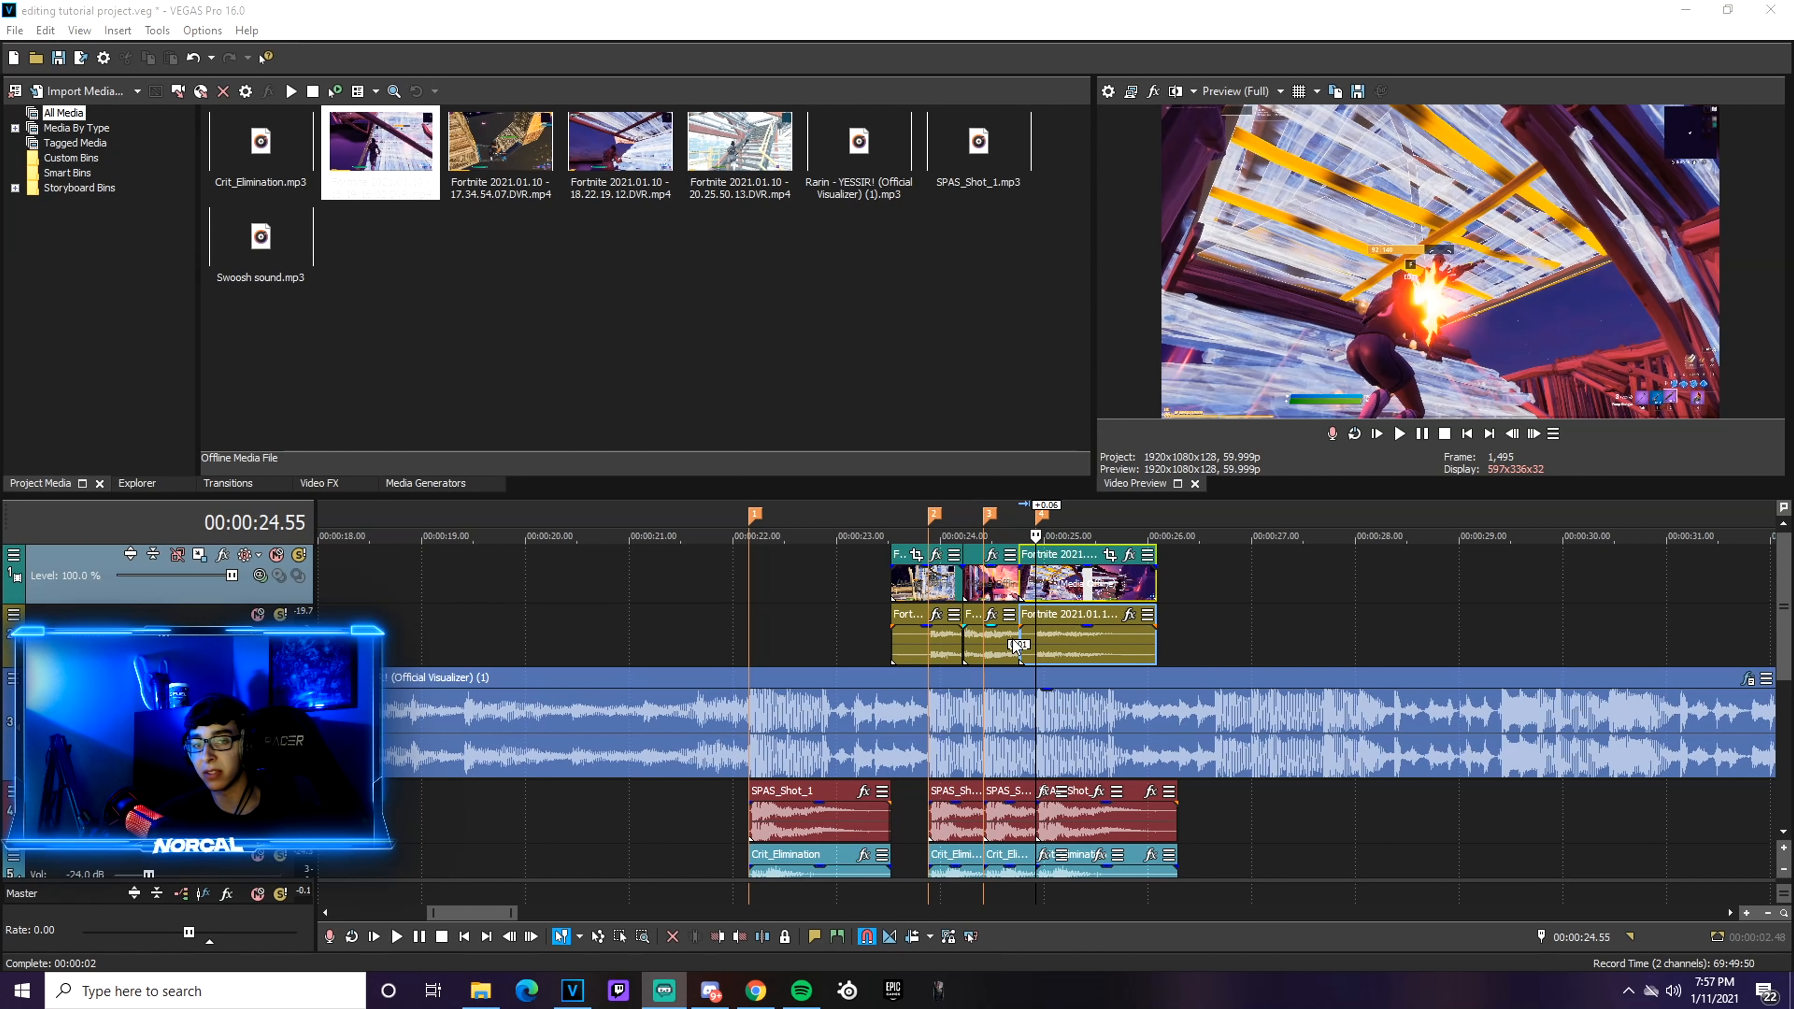
scroll(1017, 645, "up", 2)
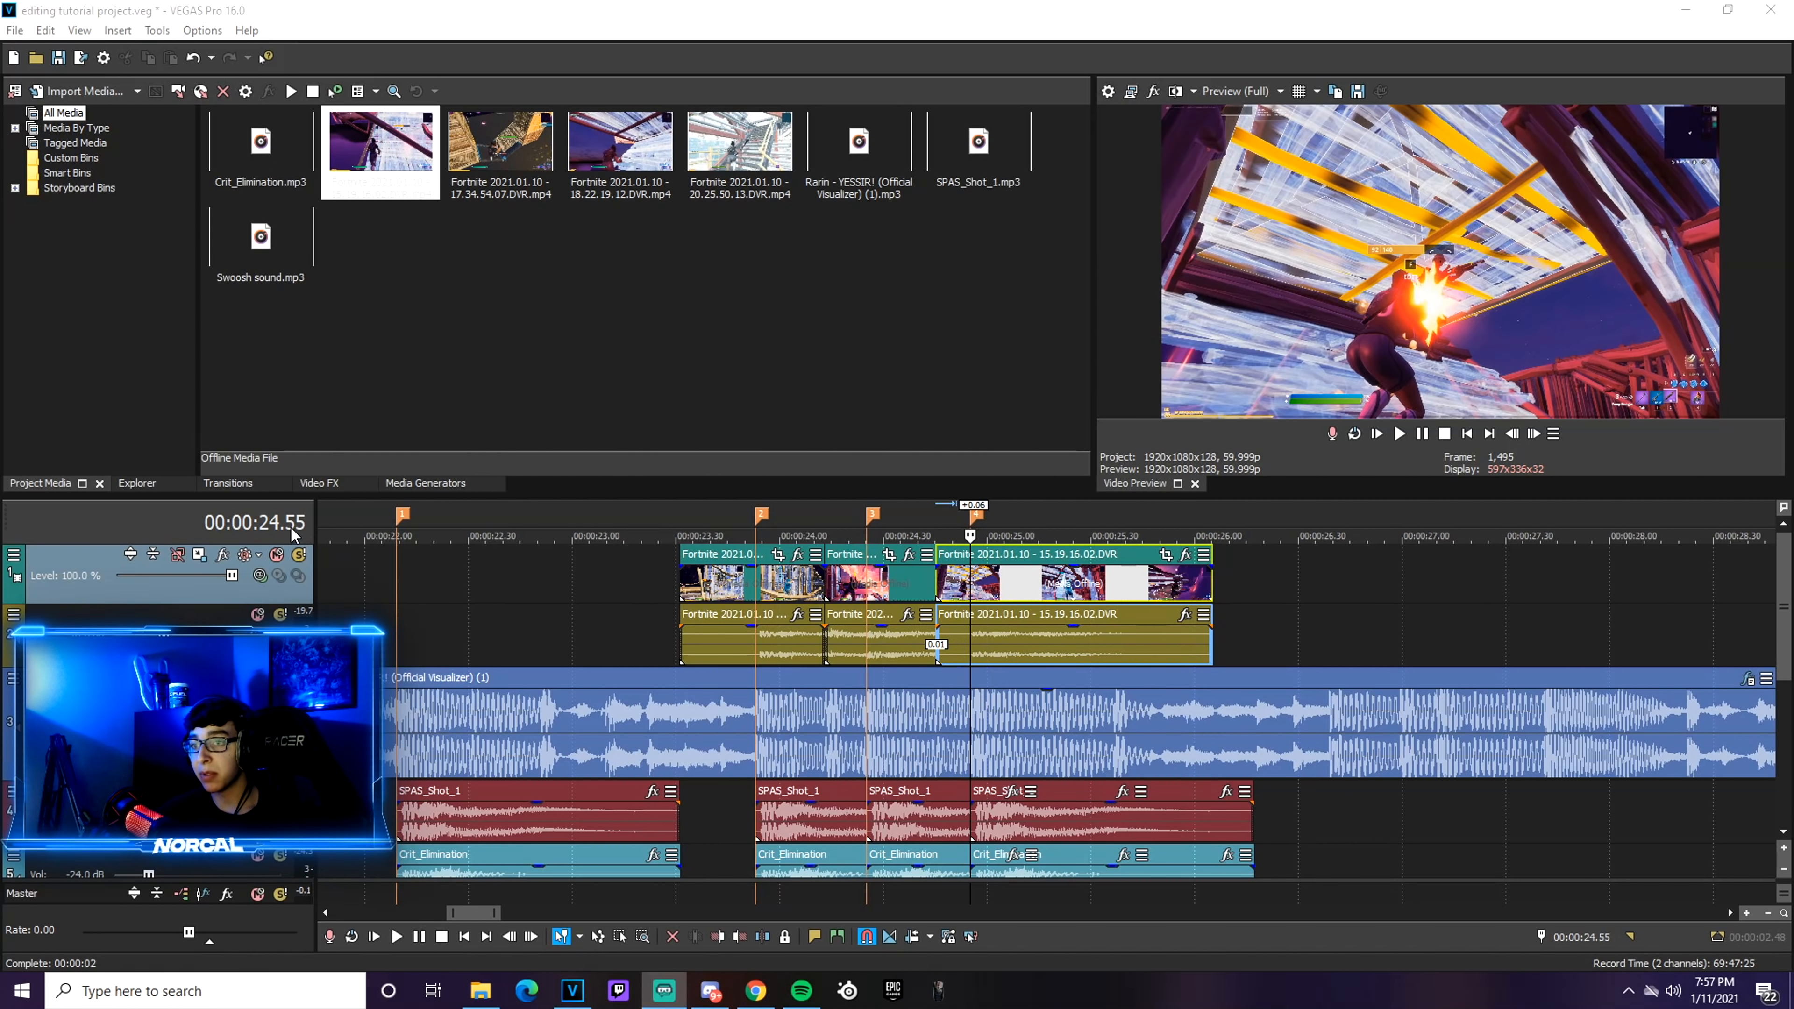
left_click(1038, 594)
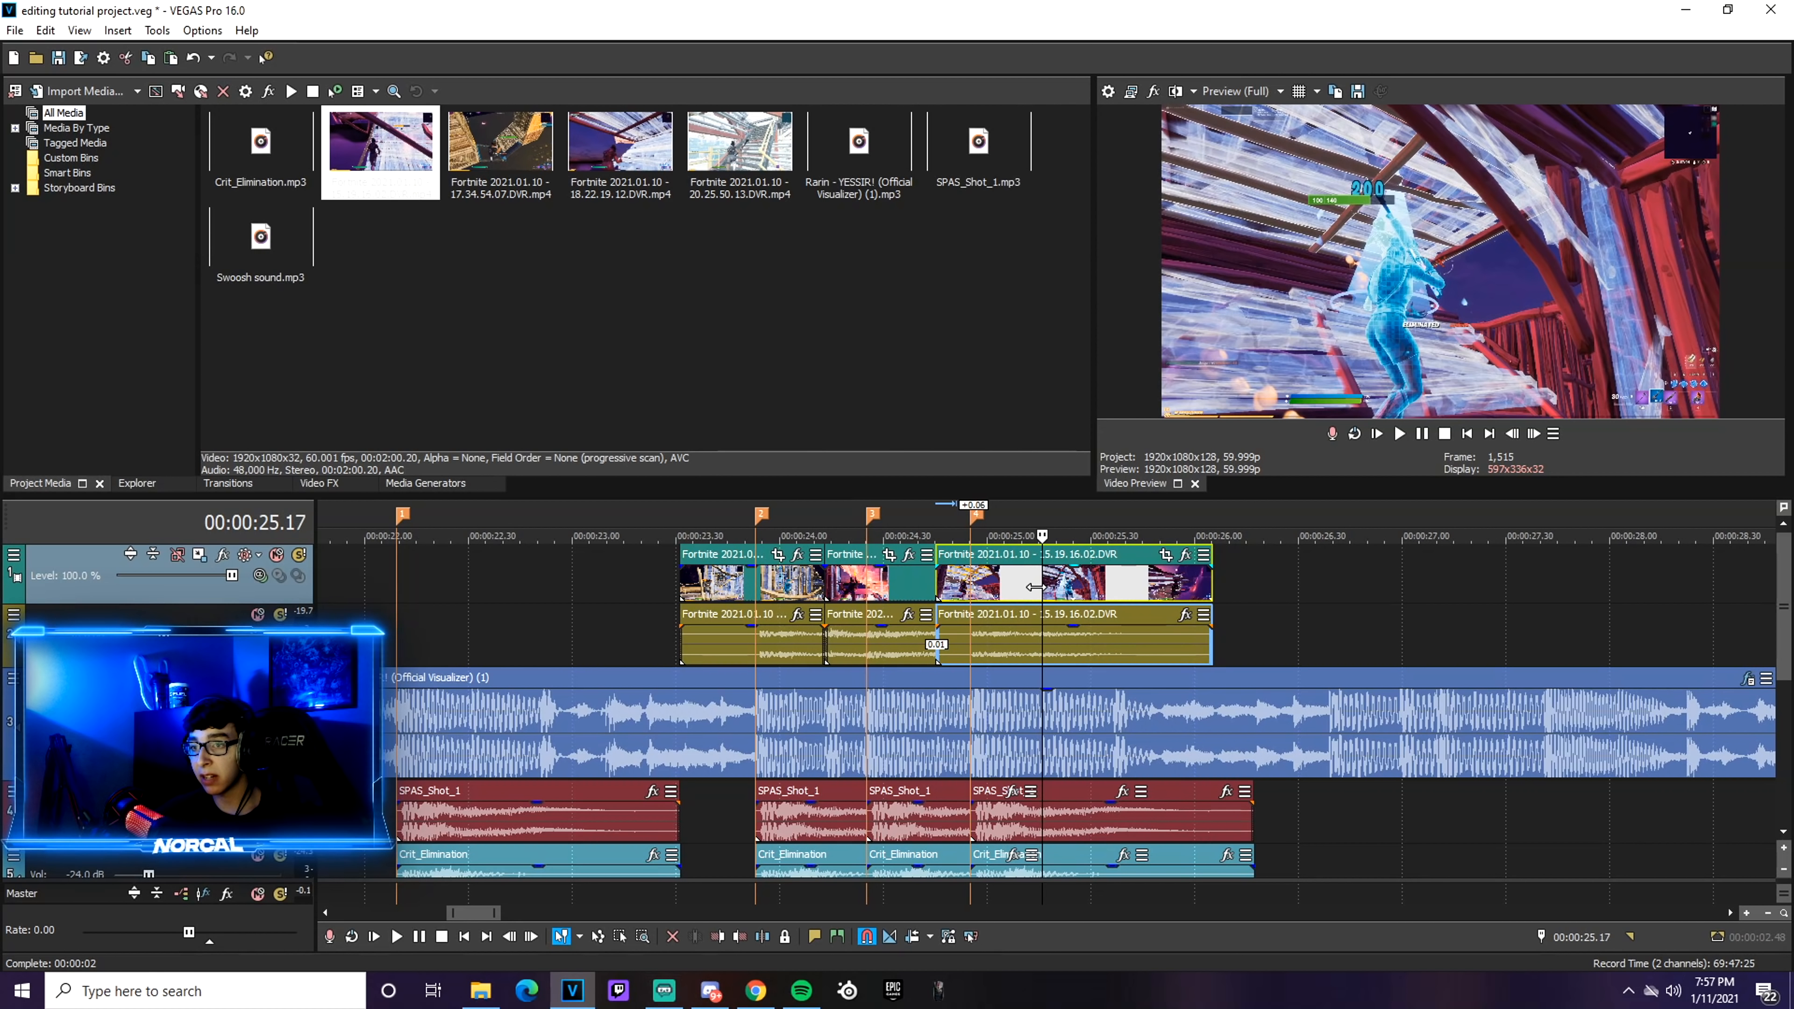
key("Right")
key("Right")
key("s")
left_click(1161, 580)
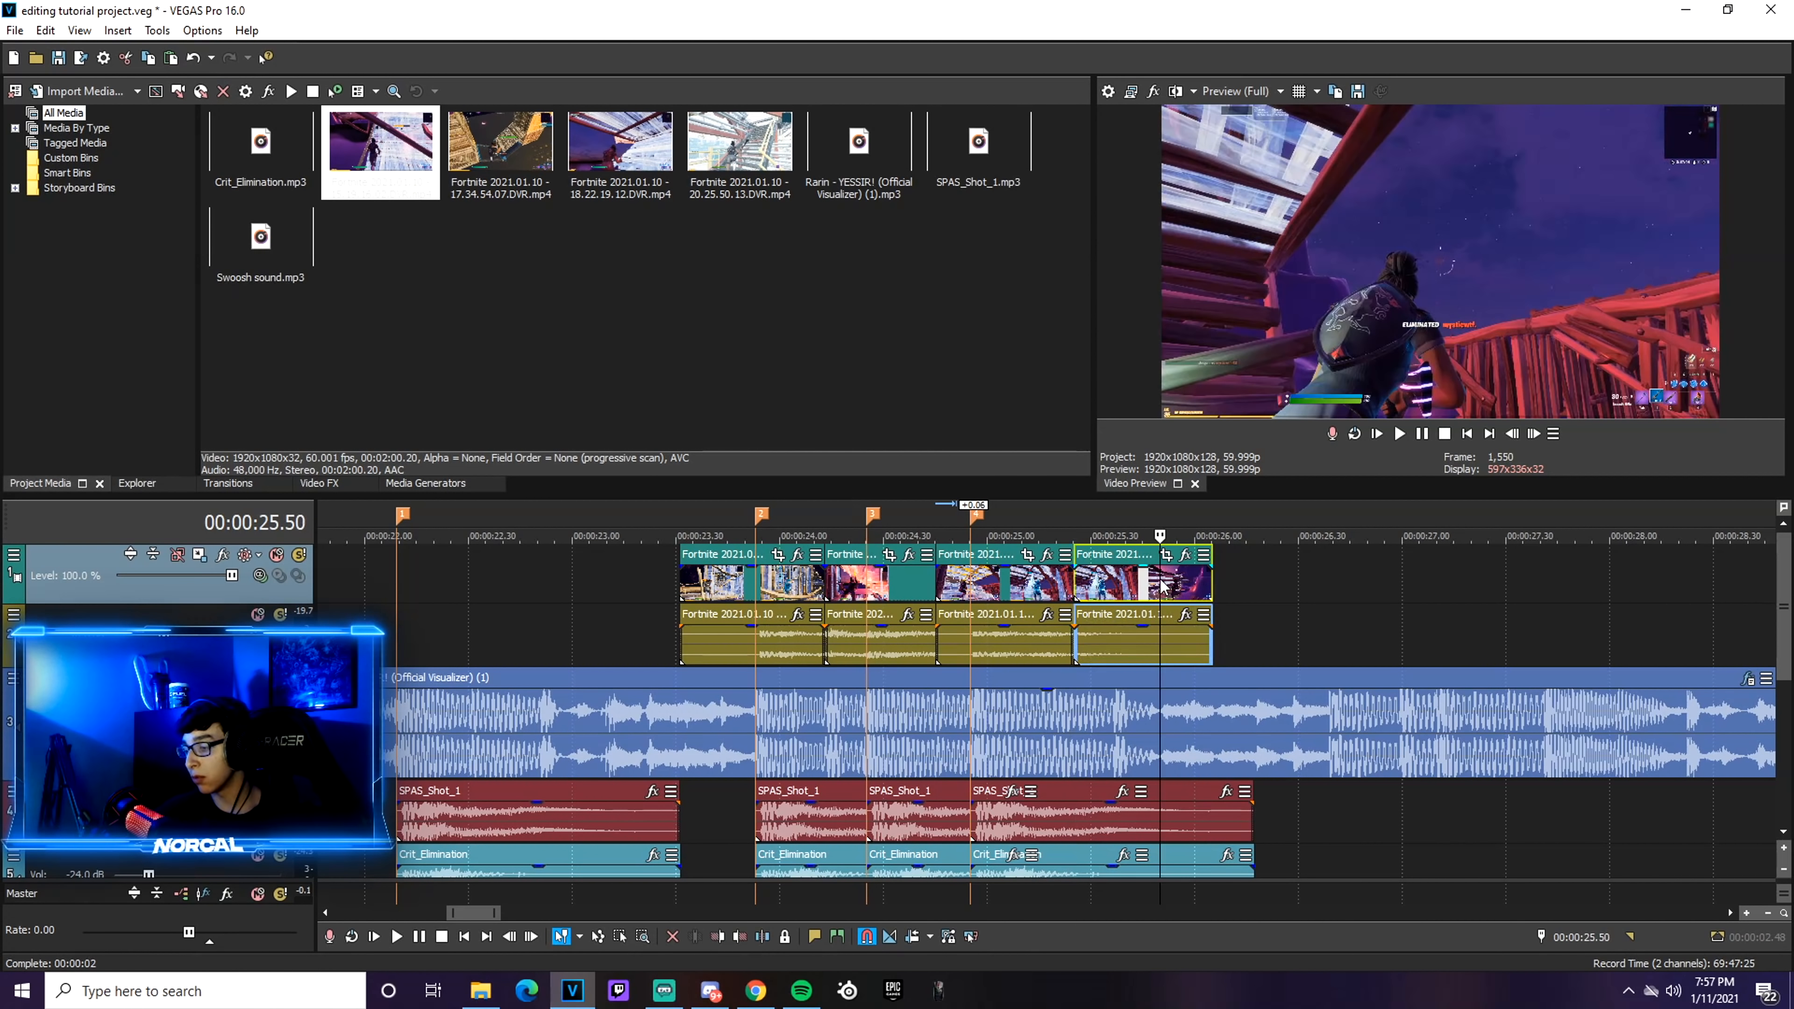
key("Delete")
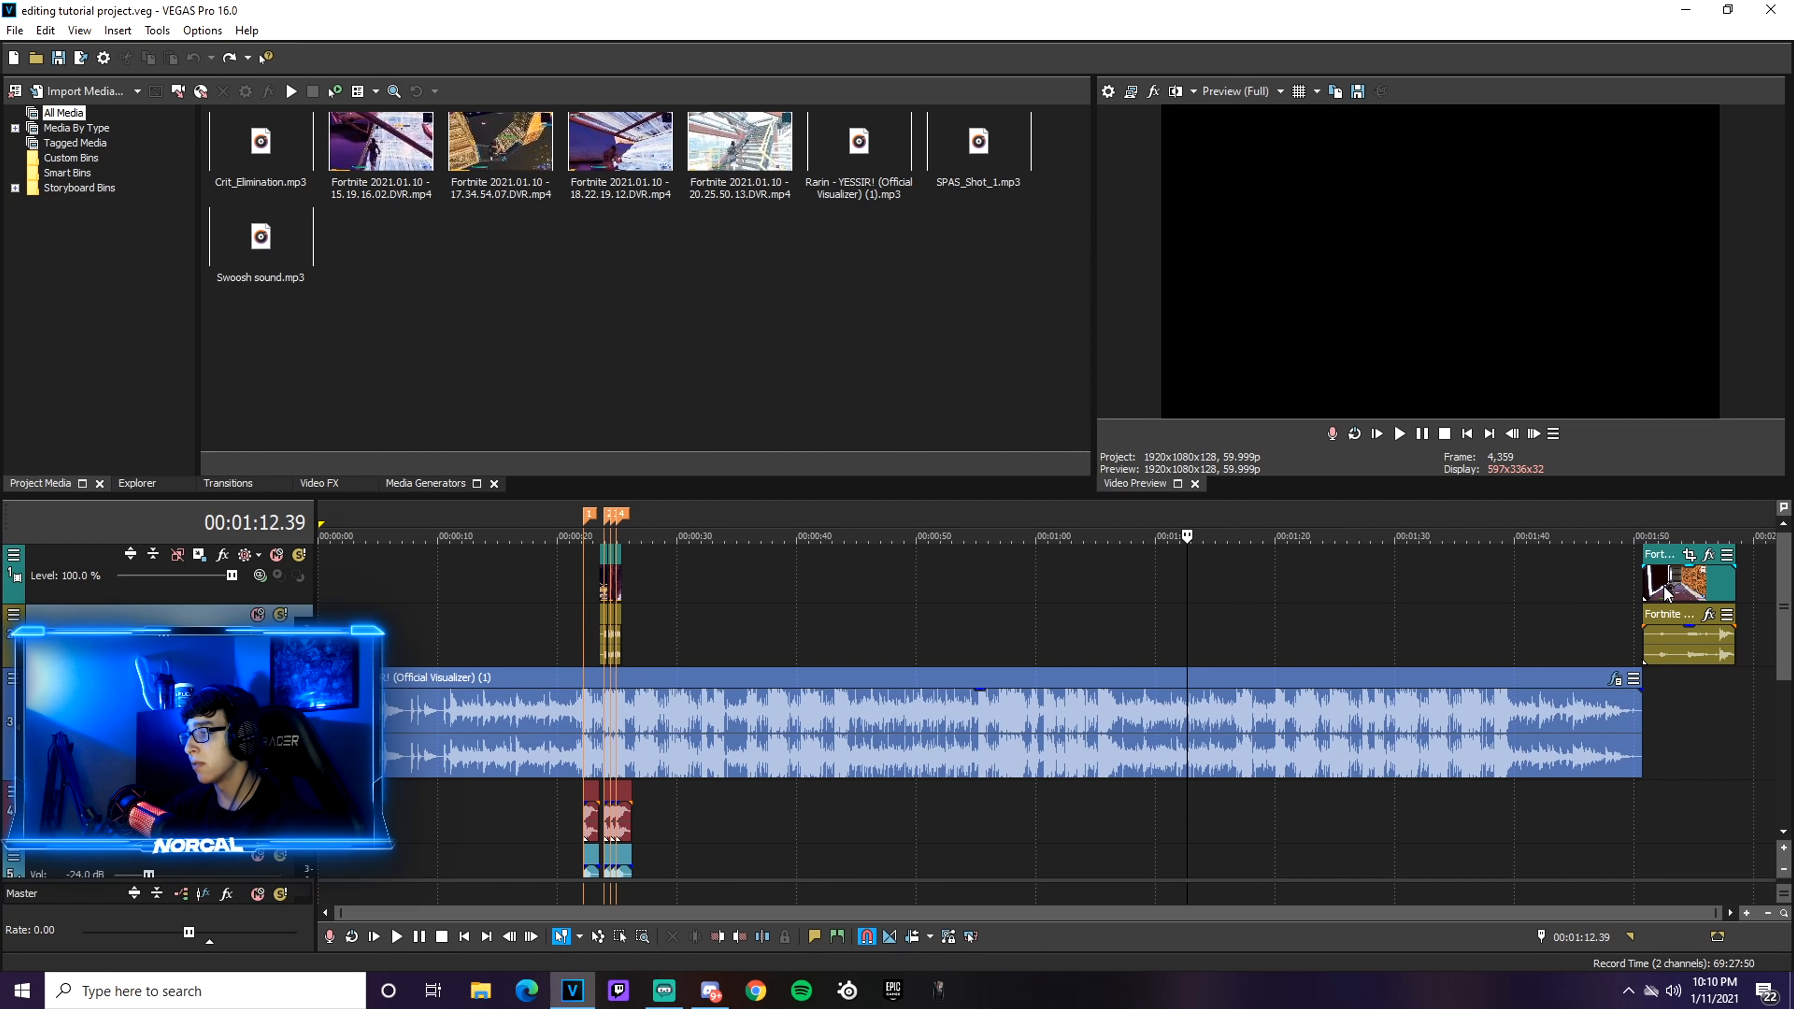
Move the 20.25.50.13 gameplay clip from after the end of the song to just before the first marker
mouse_move(1664, 588)
left_mouse_down()
mouse_move(1101, 624)
mouse_move(569, 590)
mouse_move(519, 564)
left_mouse_up()
scroll(626, 598, "up", 2)
scroll(885, 625, "down", 3)
Align the shot near the end of the 20.25.50.13 clip with the first marker at 00:00:22.09
left_click(585, 594)
scroll(600, 594, "up", 6)
mouse_move(1032, 589)
left_mouse_down()
mouse_move(892, 588)
mouse_move(1029, 584)
left_mouse_up()
scroll(1057, 575, "up", 3)
left_click_drag(1165, 583, 1109, 601)
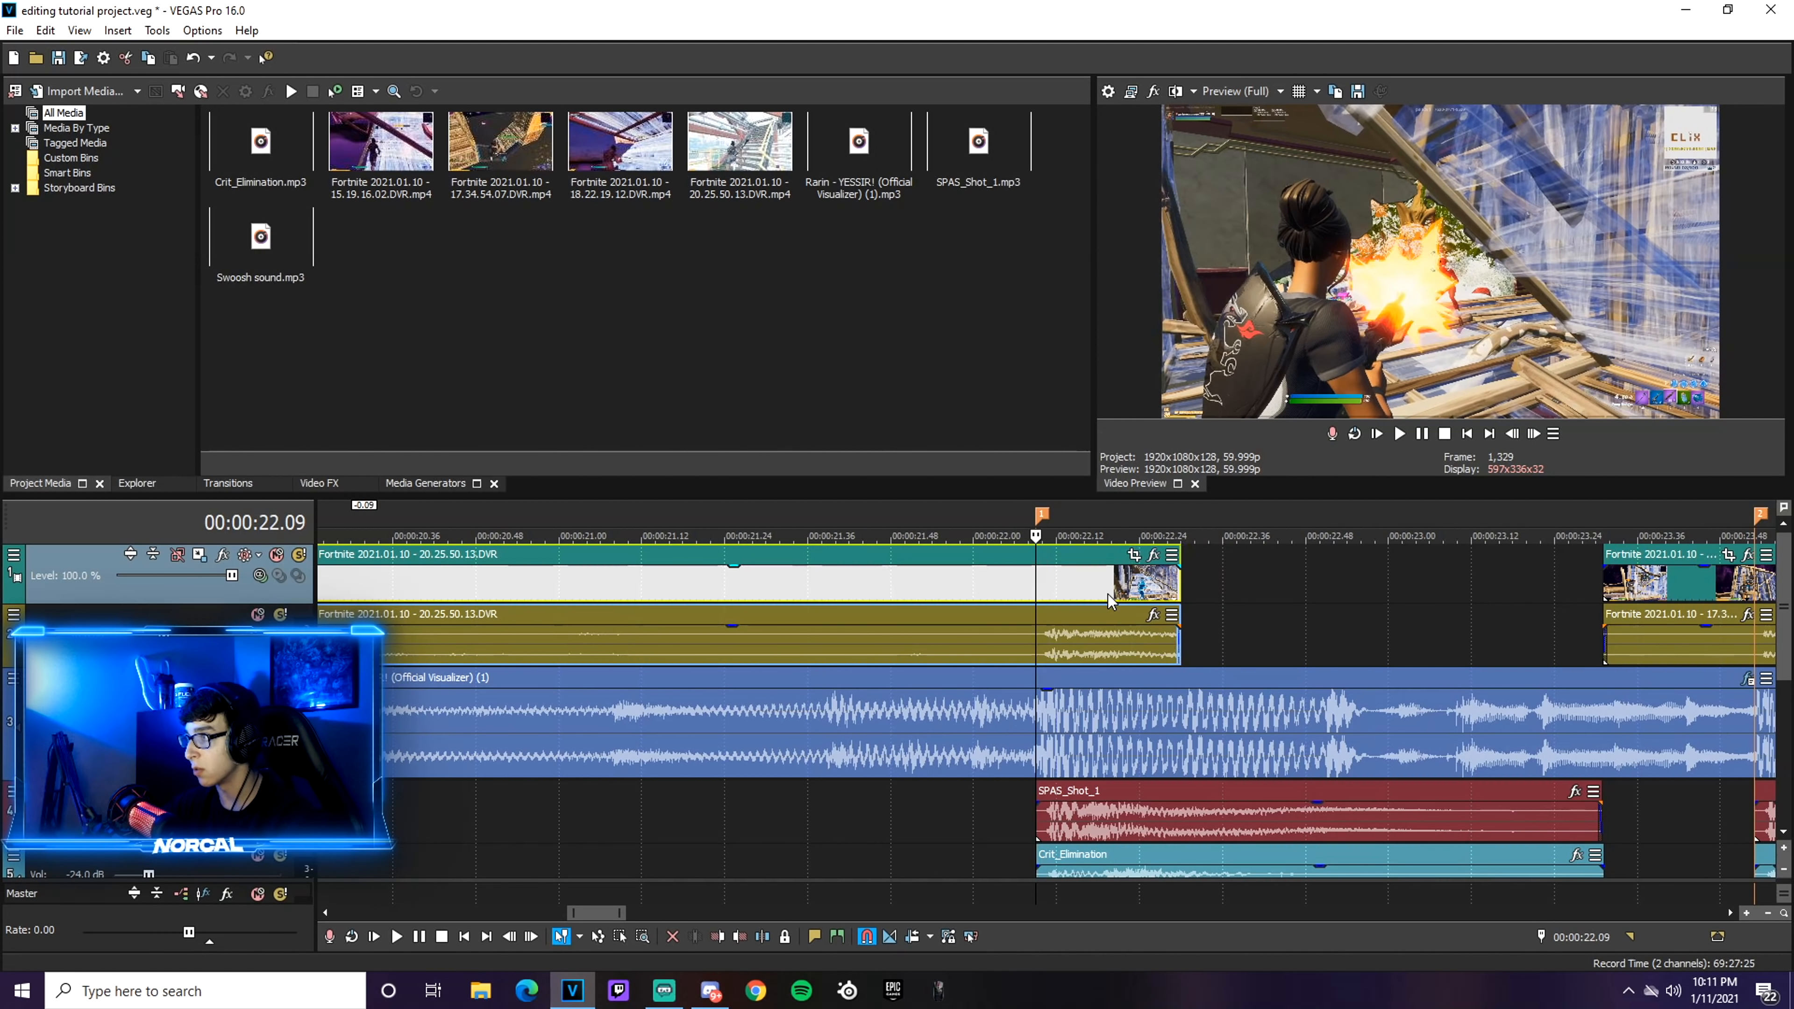
scroll(1109, 601, "down", 6)
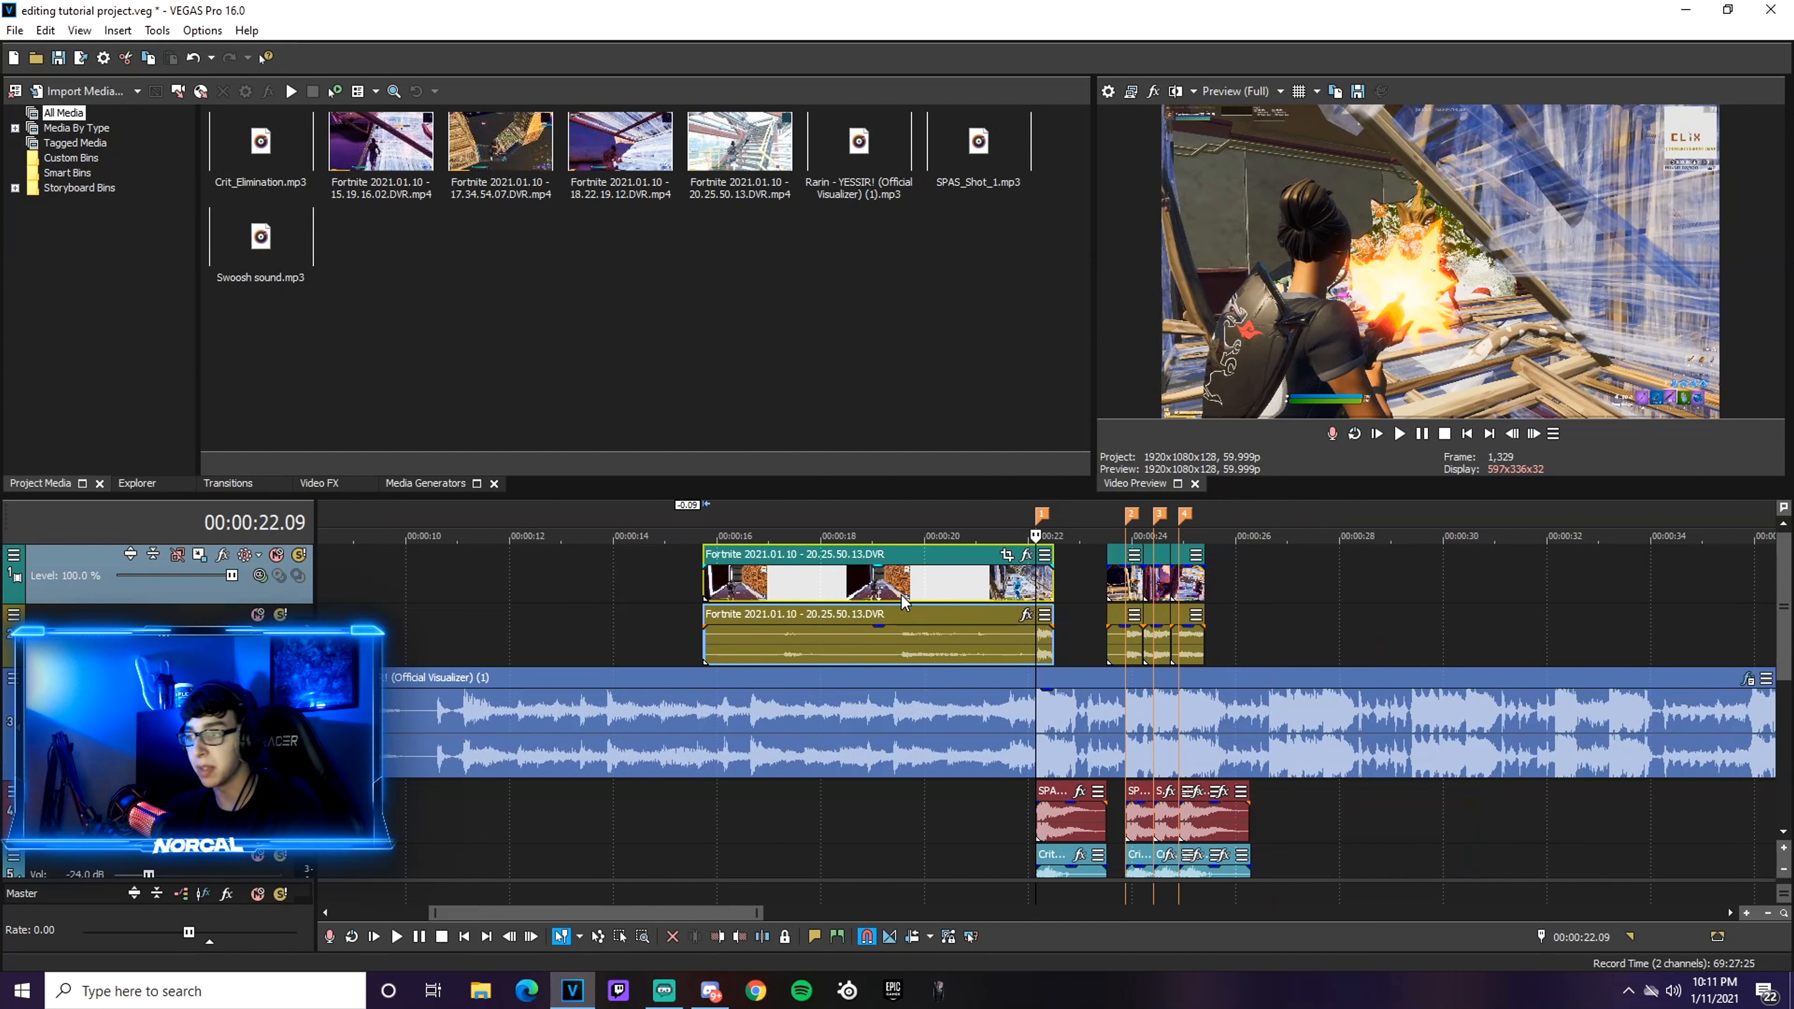
scroll(848, 650, "down", 2)
scroll(890, 679, "up", 2)
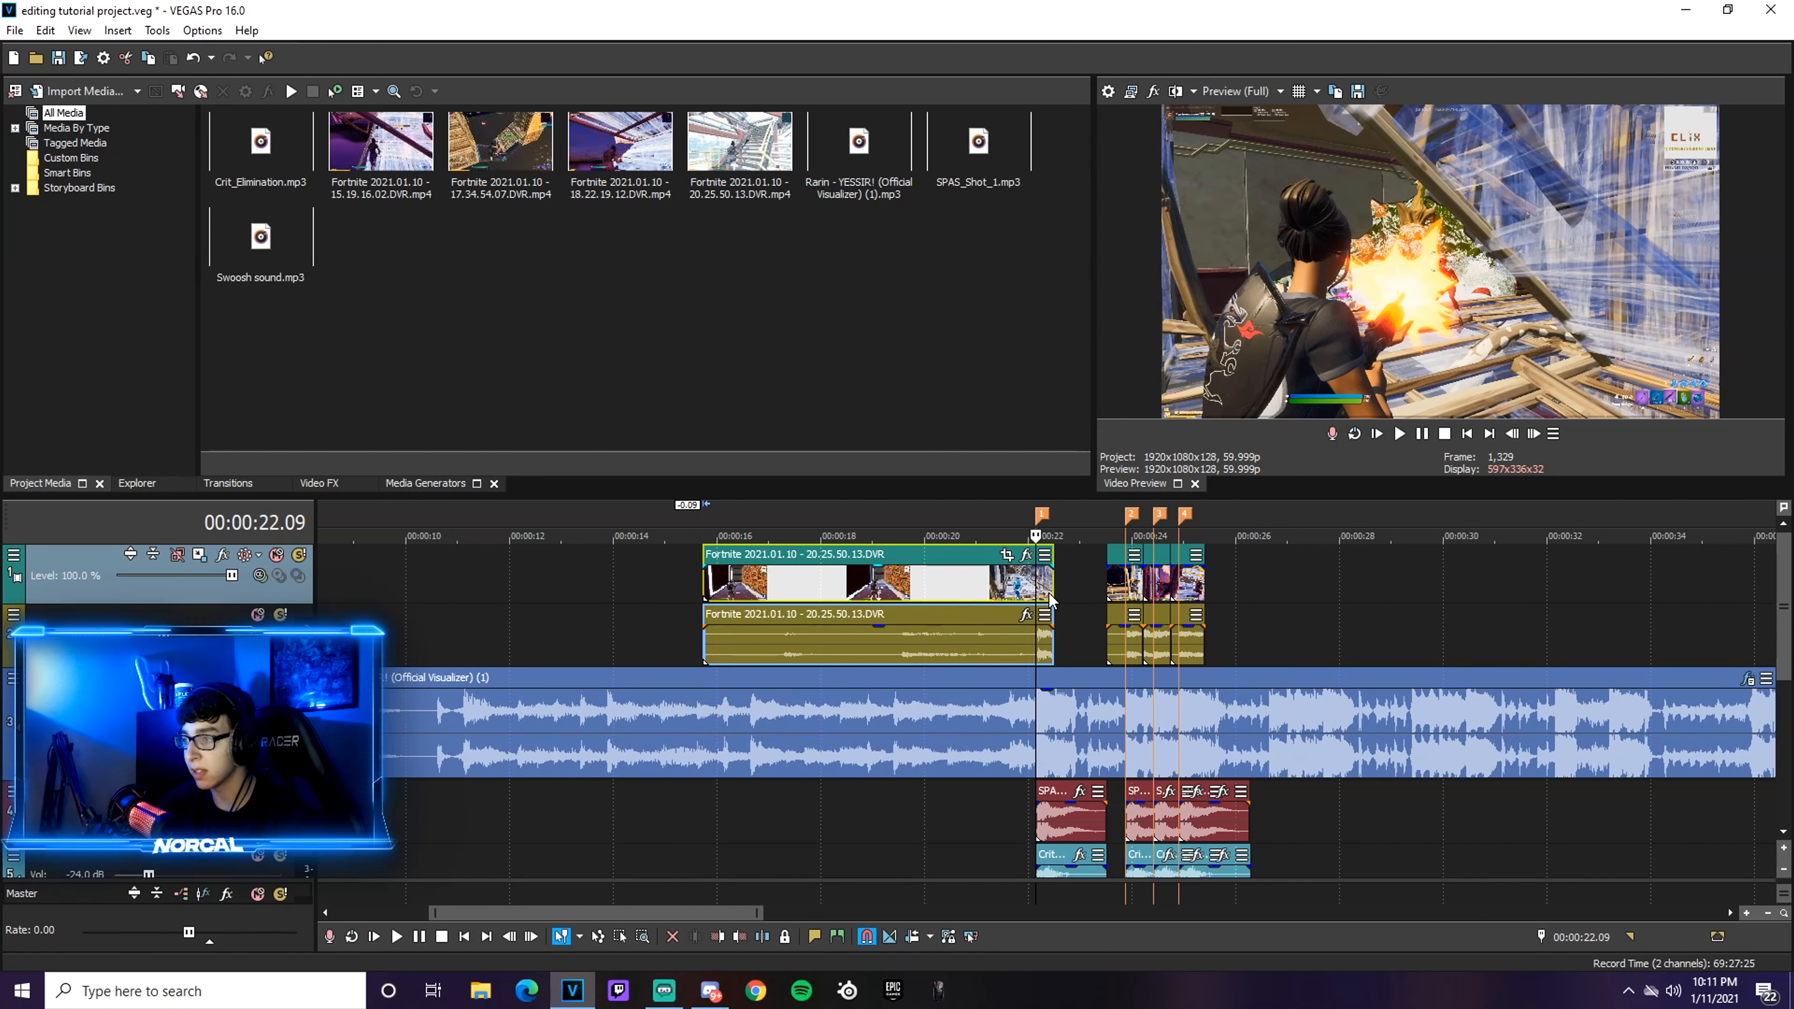
Extend the end of the 20.25.50.13 clip to 00:00:22.59 and the start of the following 17.34.54.07 clip back to meet it
scroll(1077, 602, "up", 3)
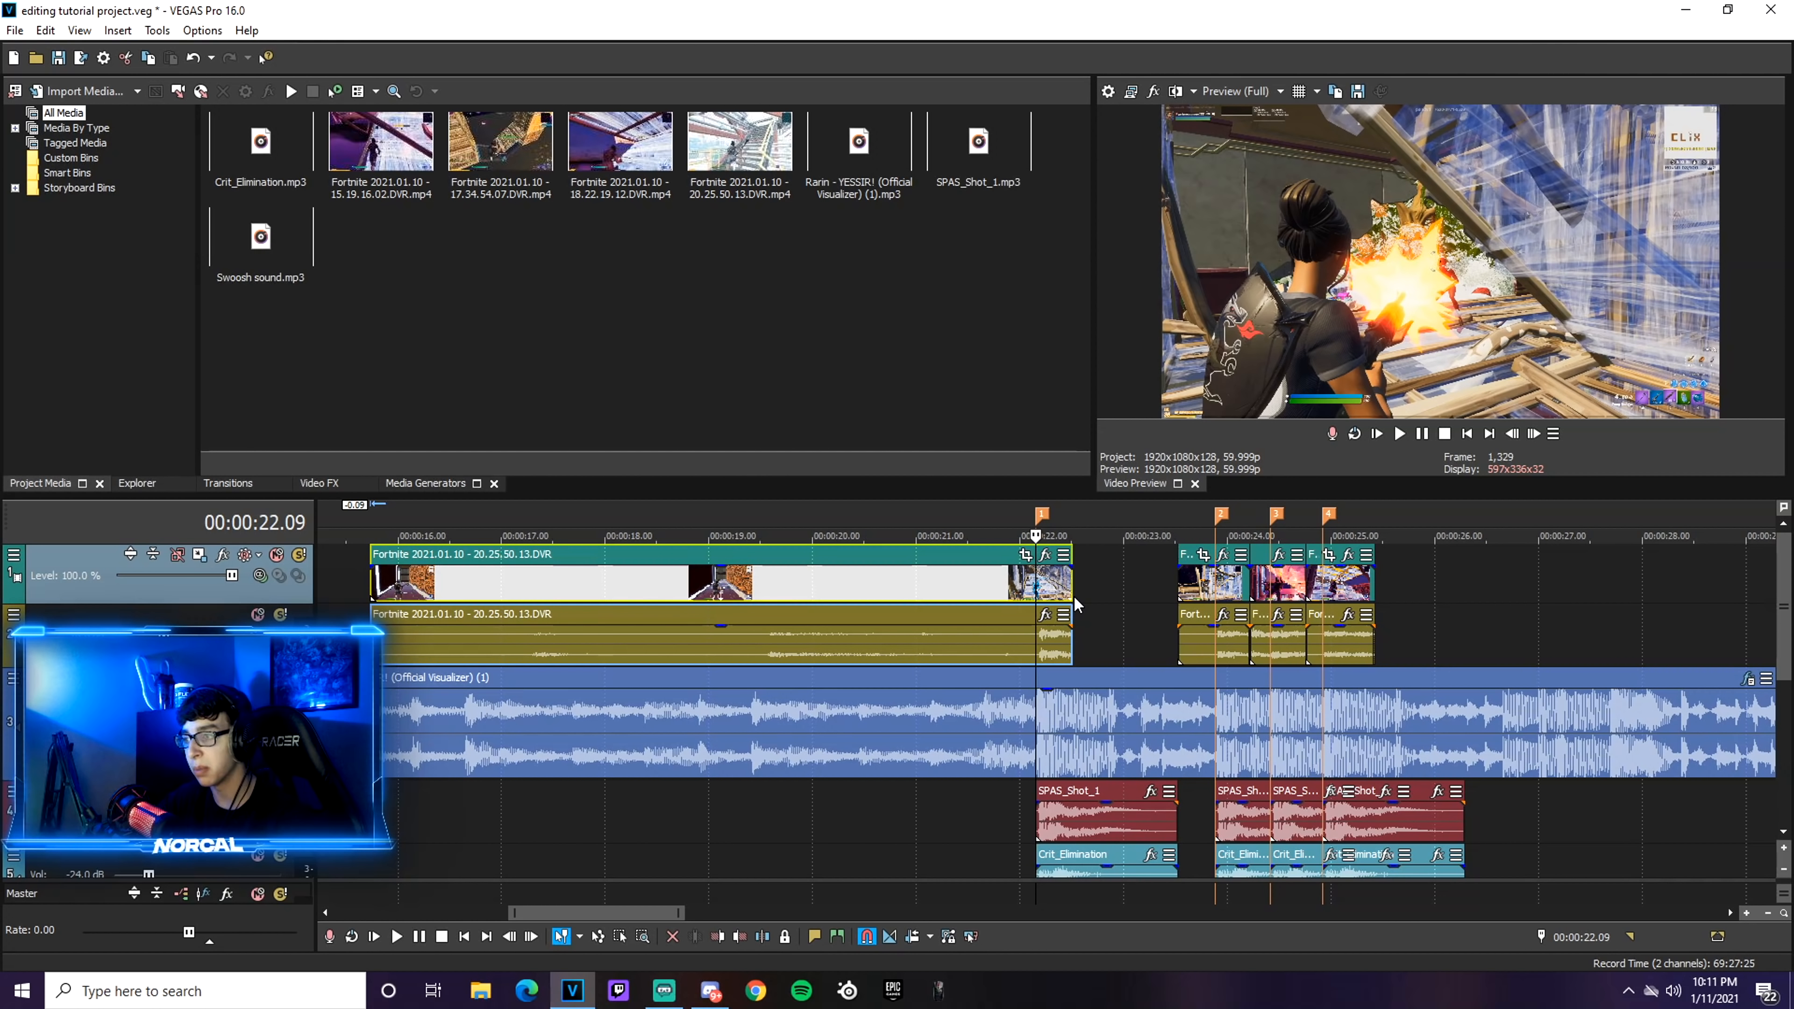
left_click(1129, 587)
key("Left")
key("Left")
key("Left")
key("Left")
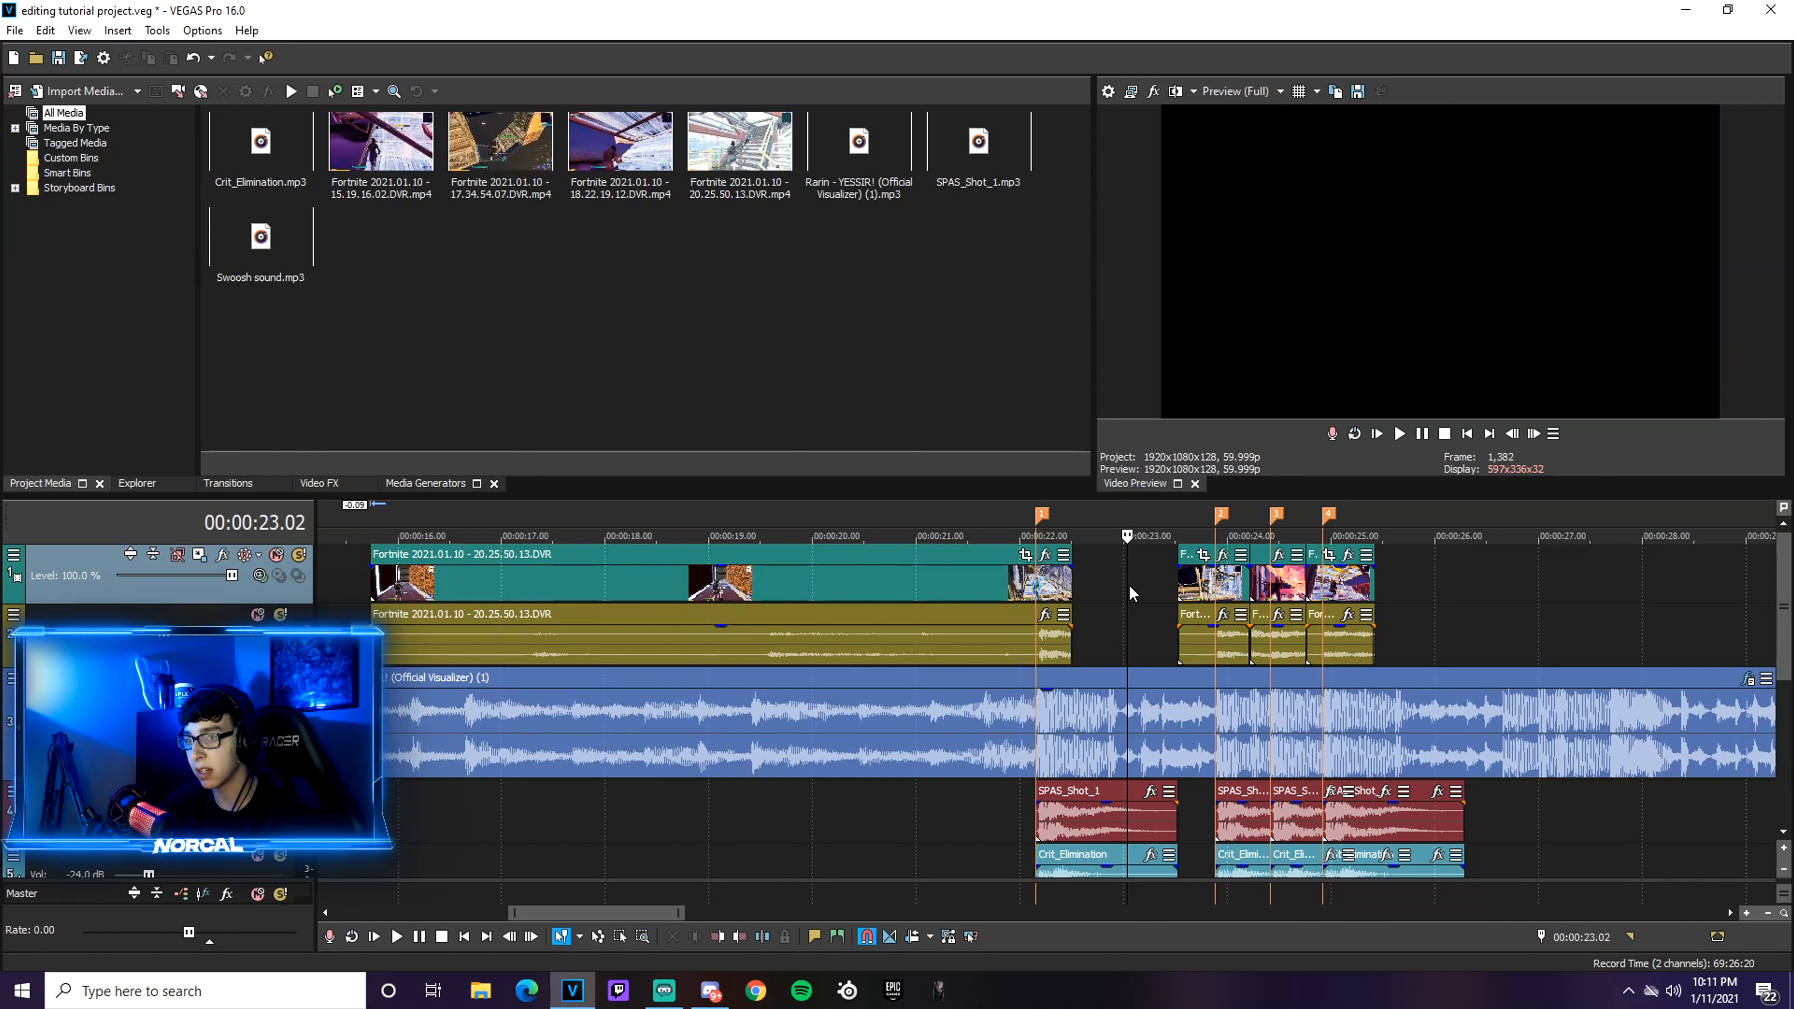
left_click_drag(1071, 585, 1128, 584)
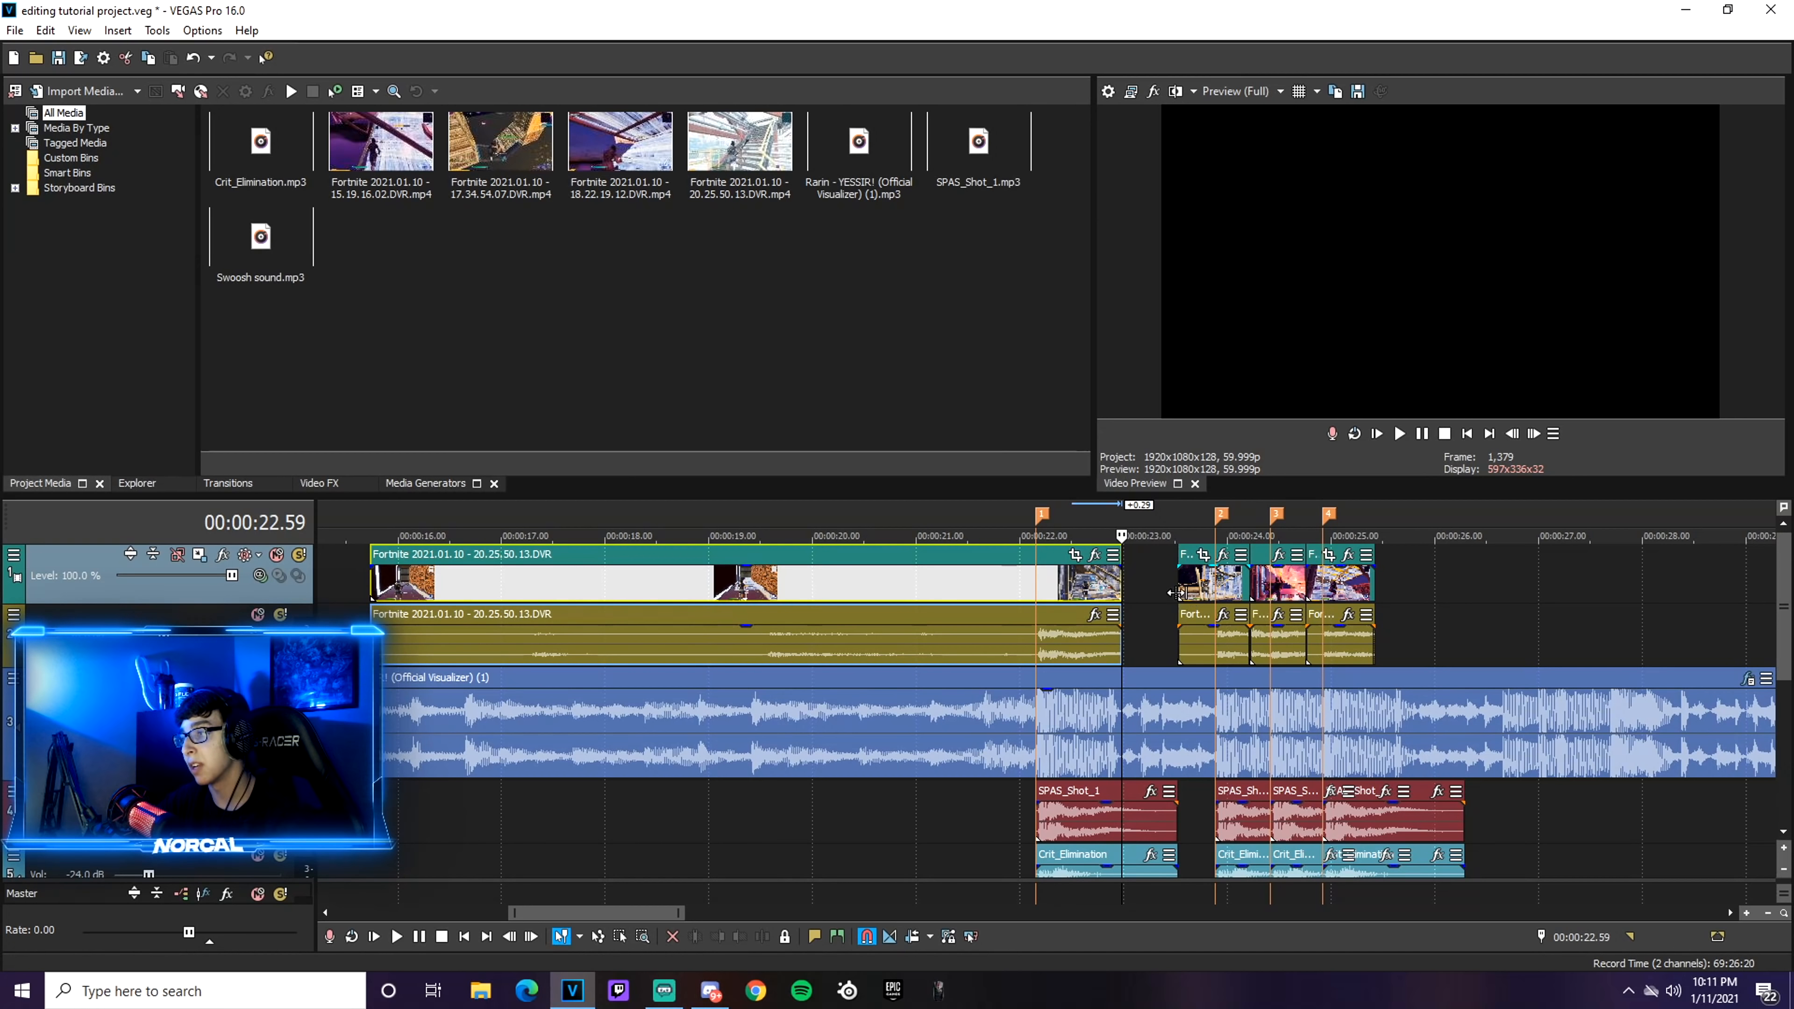
left_click_drag(1172, 583, 1123, 585)
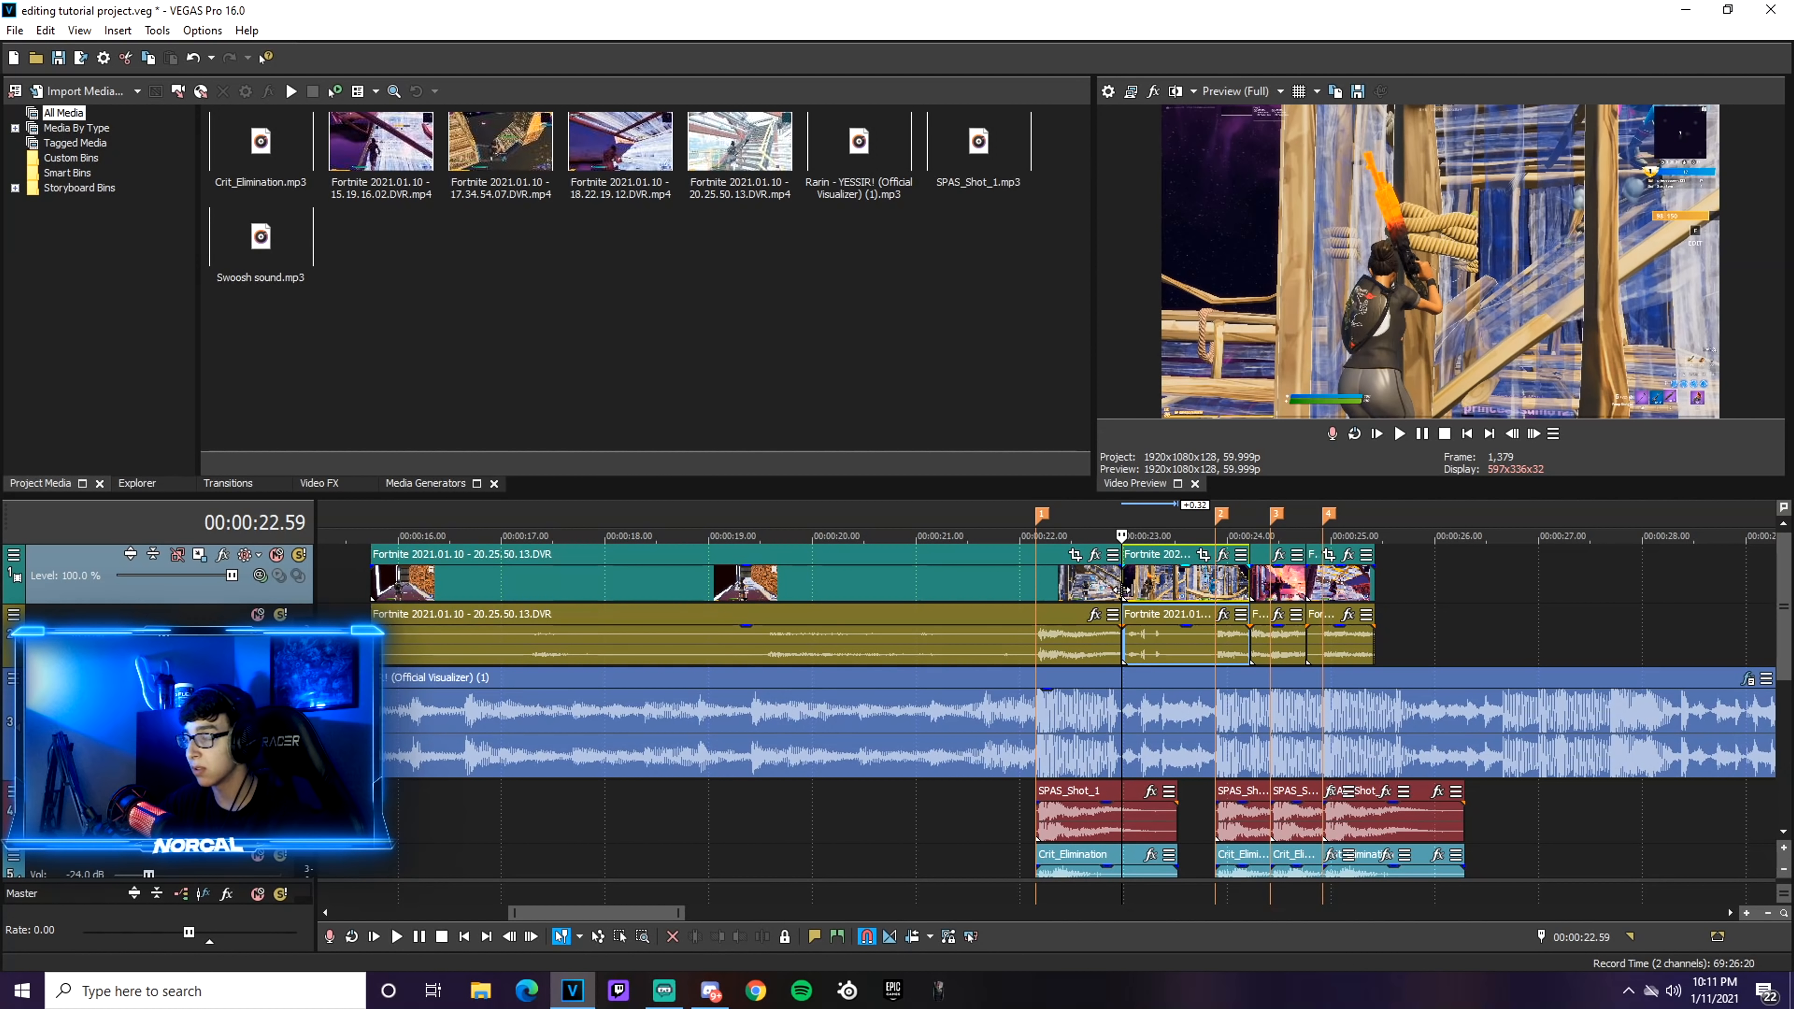
scroll(1114, 593, "down", 3)
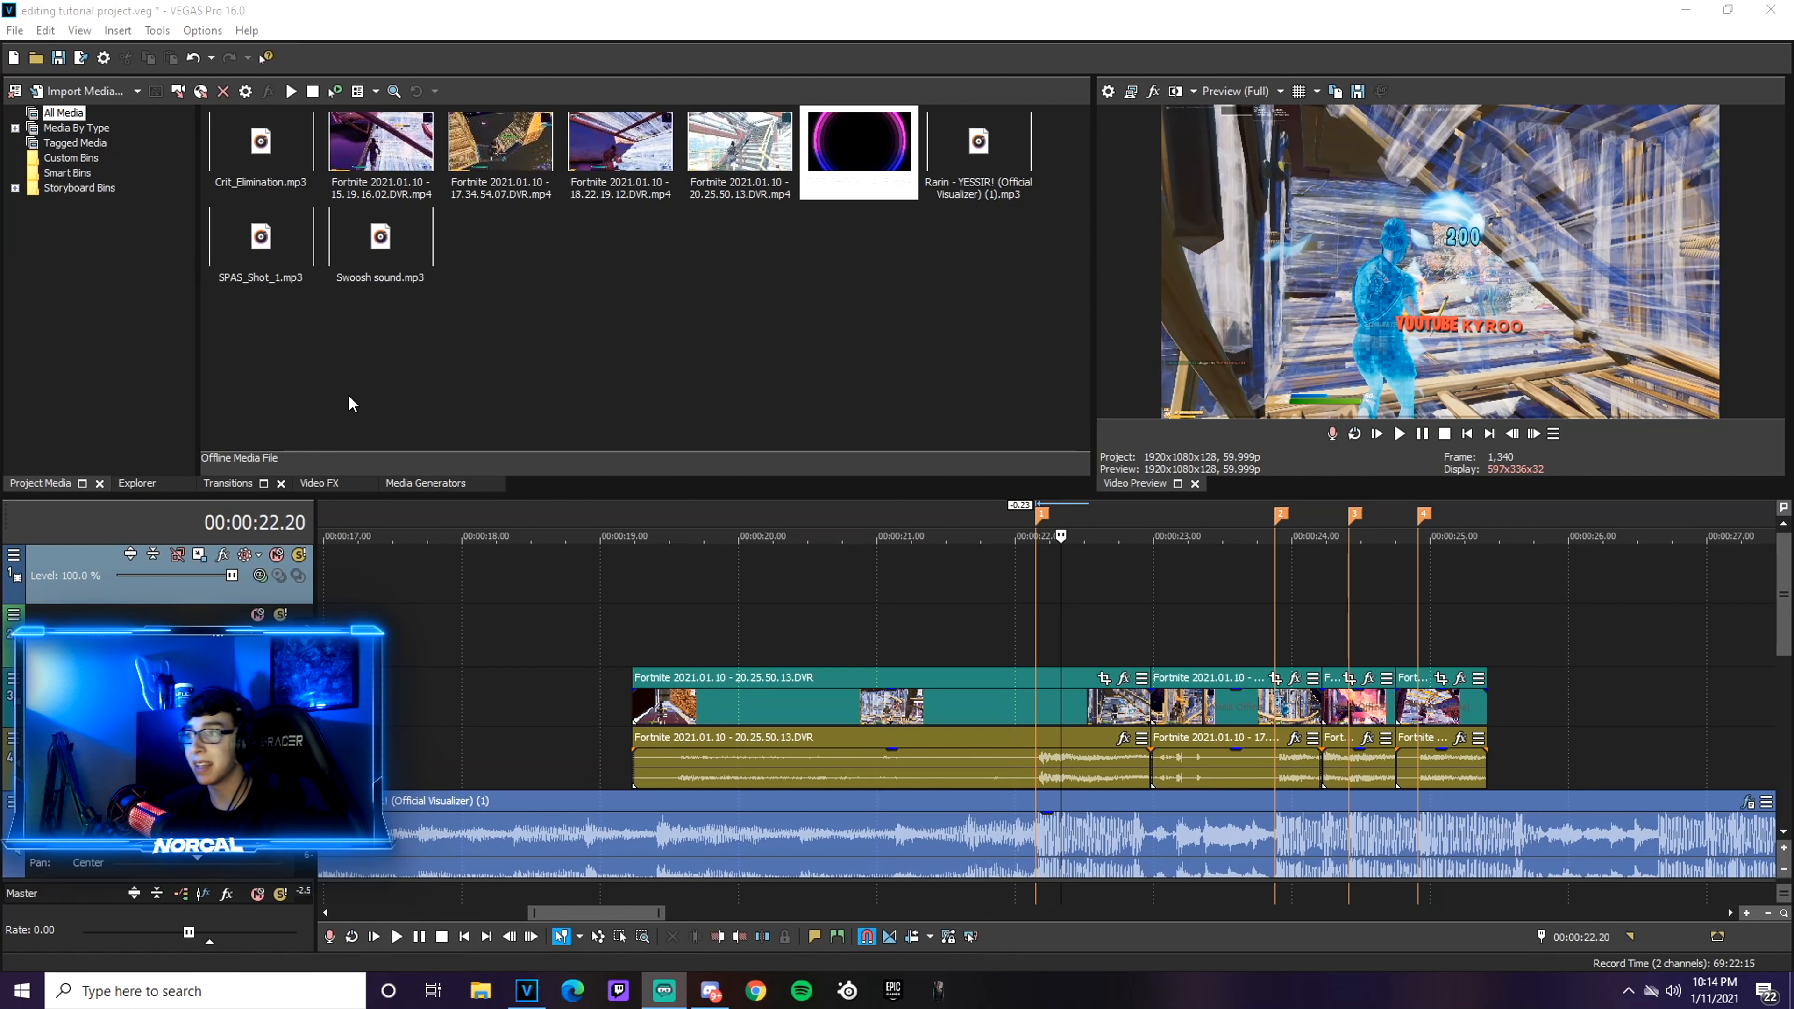
Place GOD SHOCKWAVE.mp4 above the gameplay just after the first marker and delete its audio
left_click_drag(888, 187, 1038, 643)
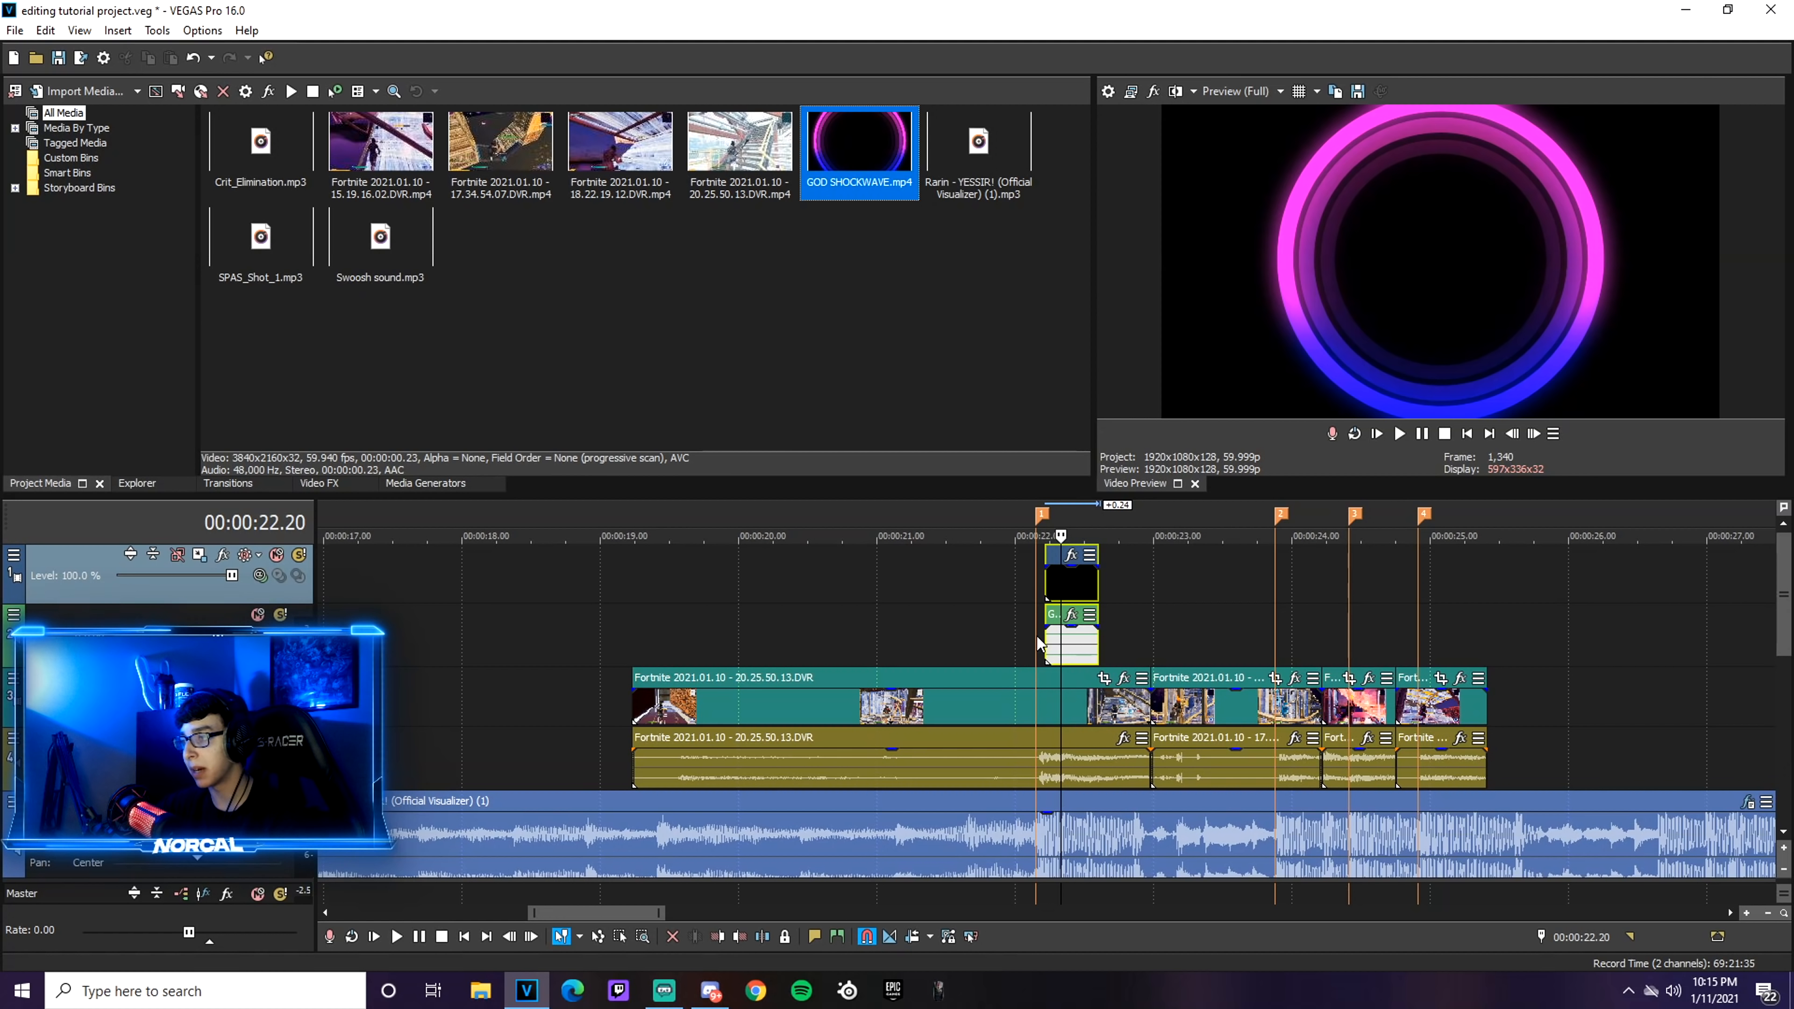
scroll(1036, 637, "up", 2)
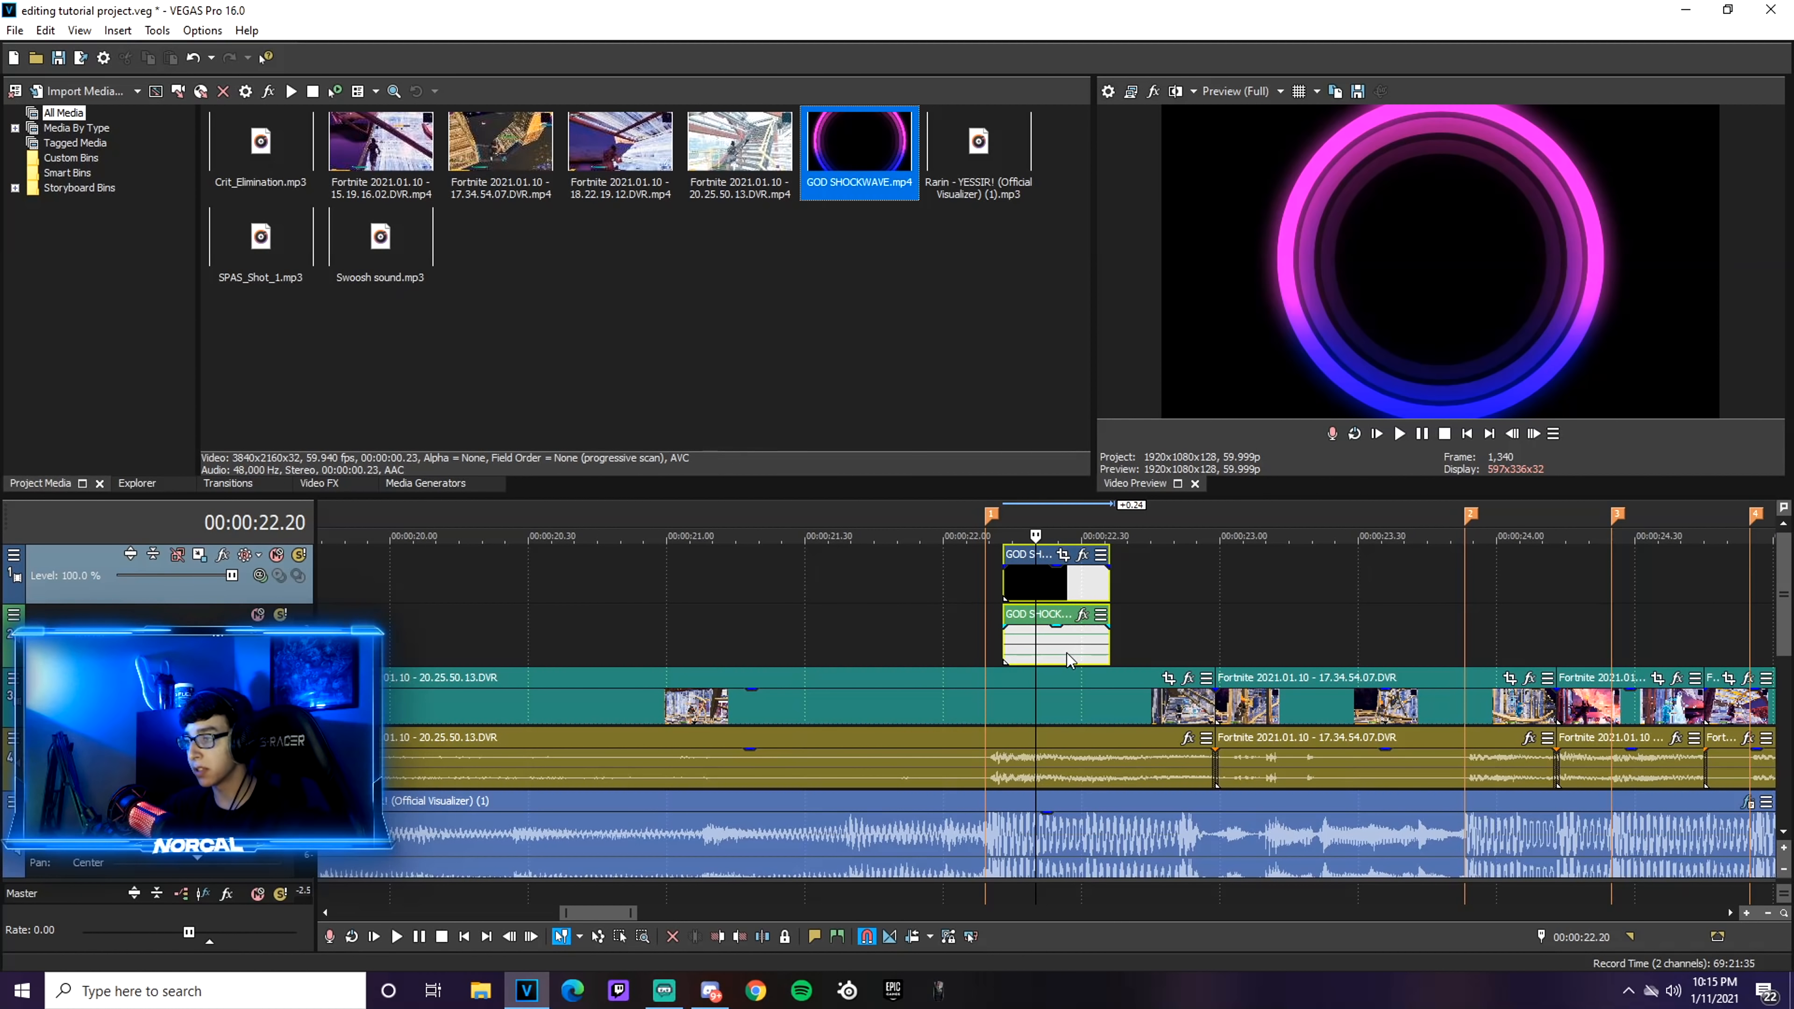
left_click(1086, 655)
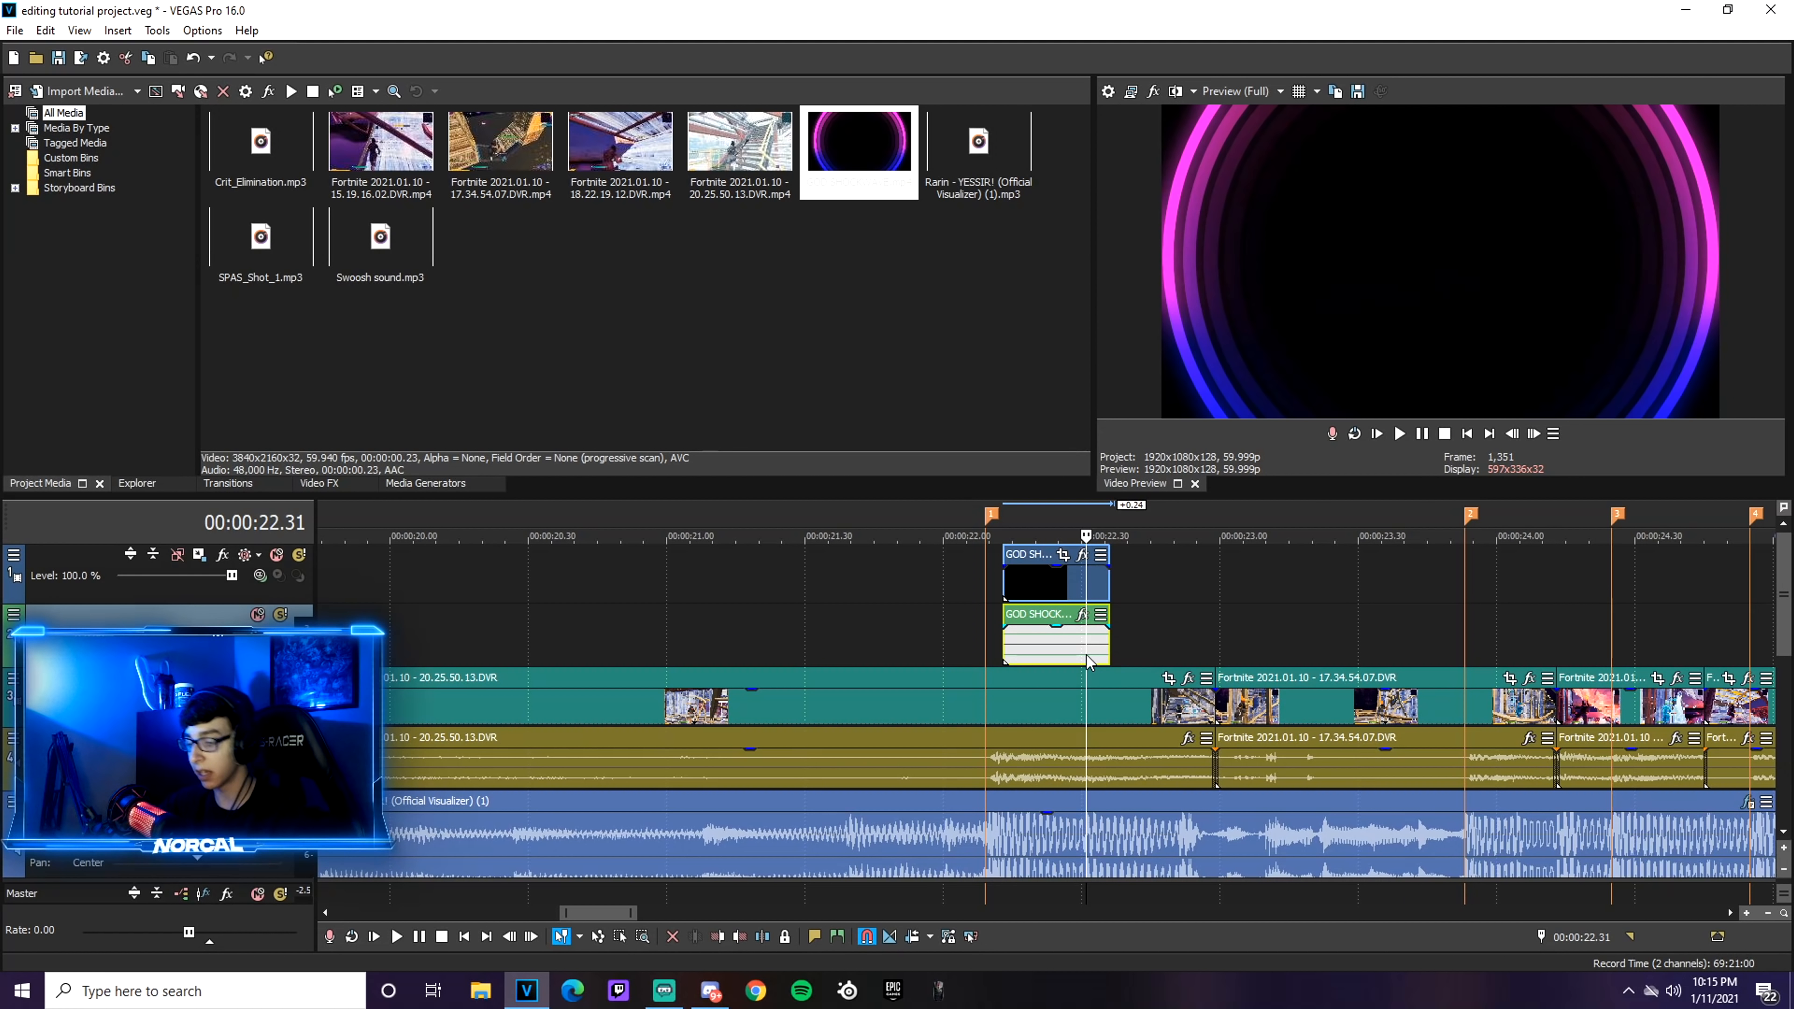
left_click(1063, 640)
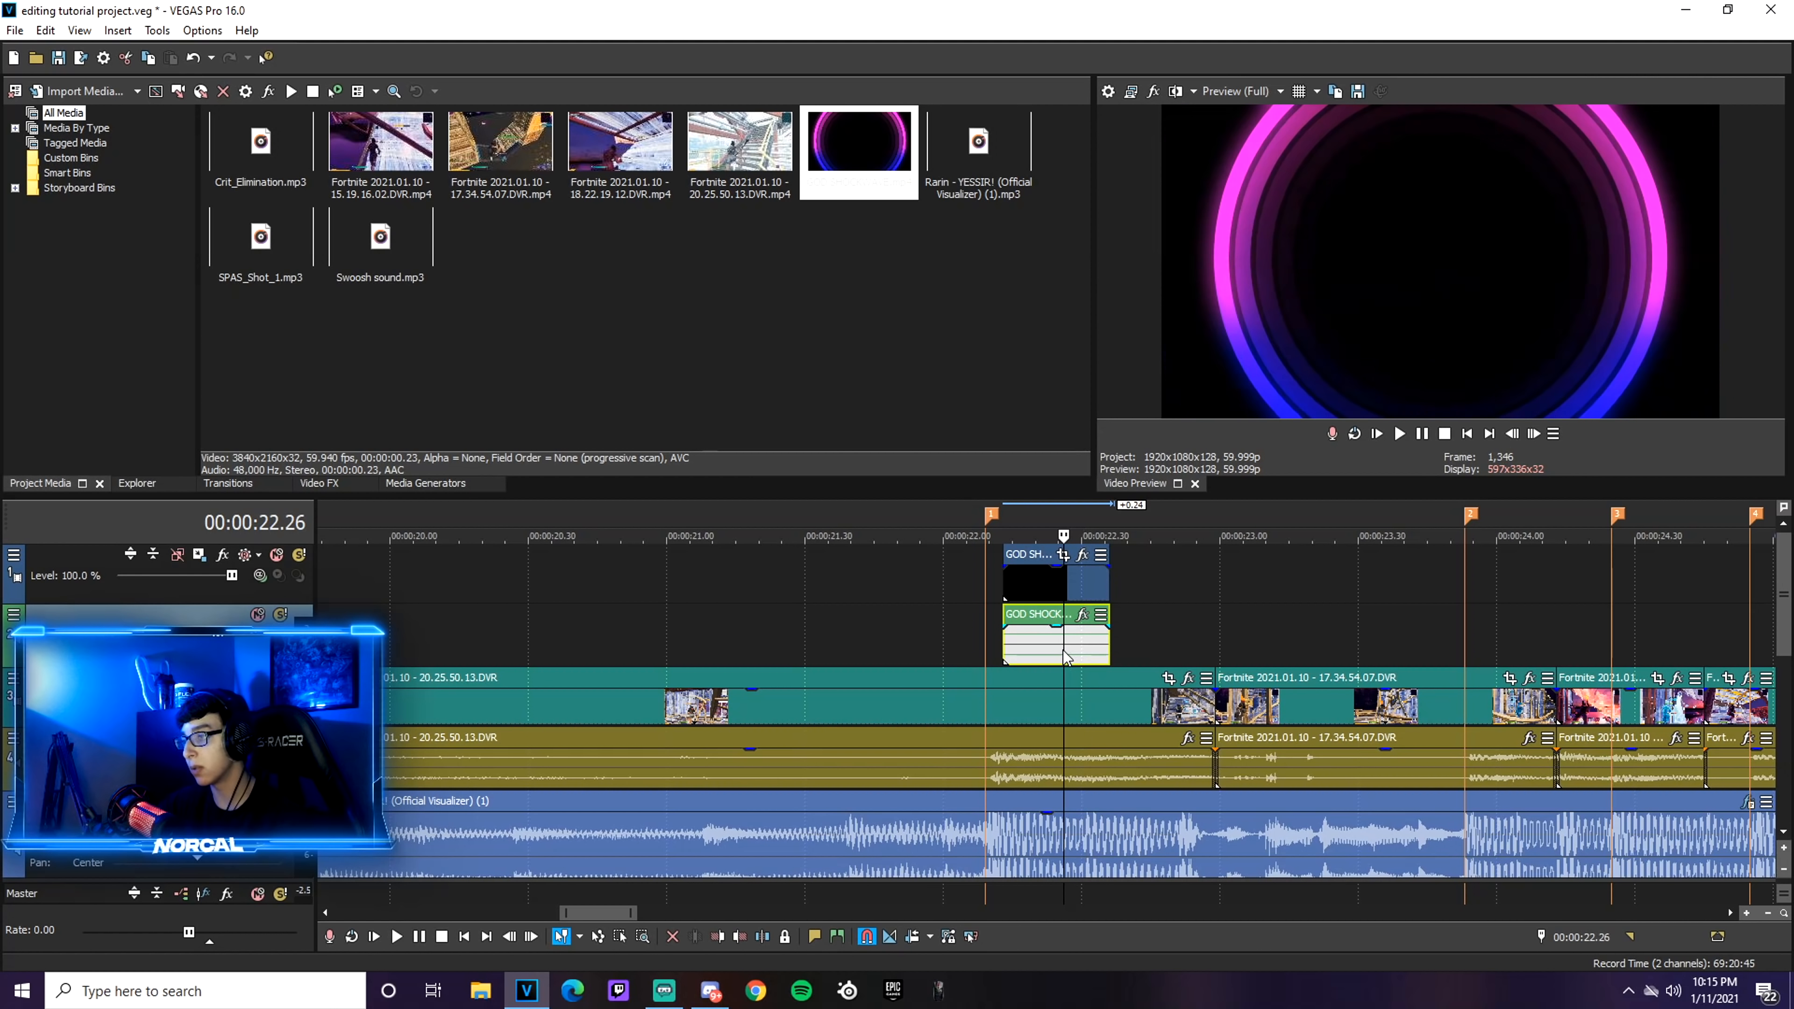
key("Delete")
scroll(1001, 639, "down", 1)
Align the start of the GOD SHOCKWAVE clip with the first marker and time-stretch its end by about 8 frames
left_click_drag(976, 594, 958, 593)
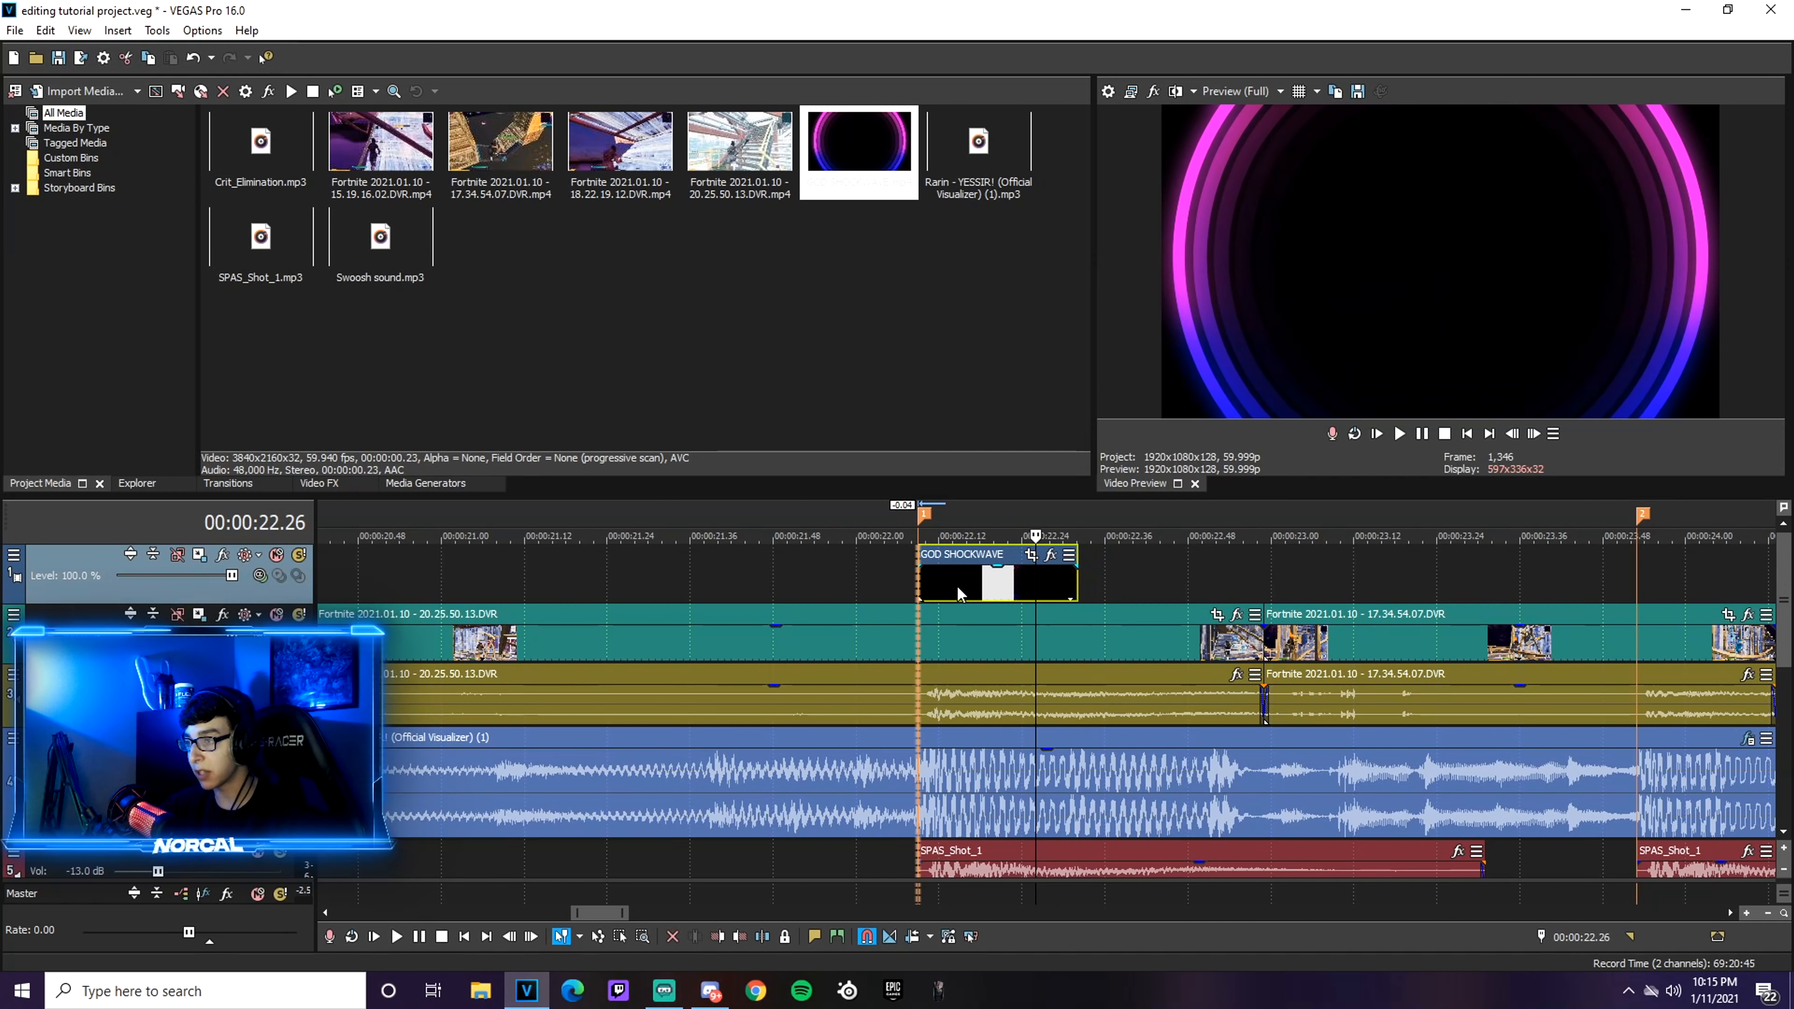
left_click(922, 584)
left_click_drag(1076, 584, 1128, 582)
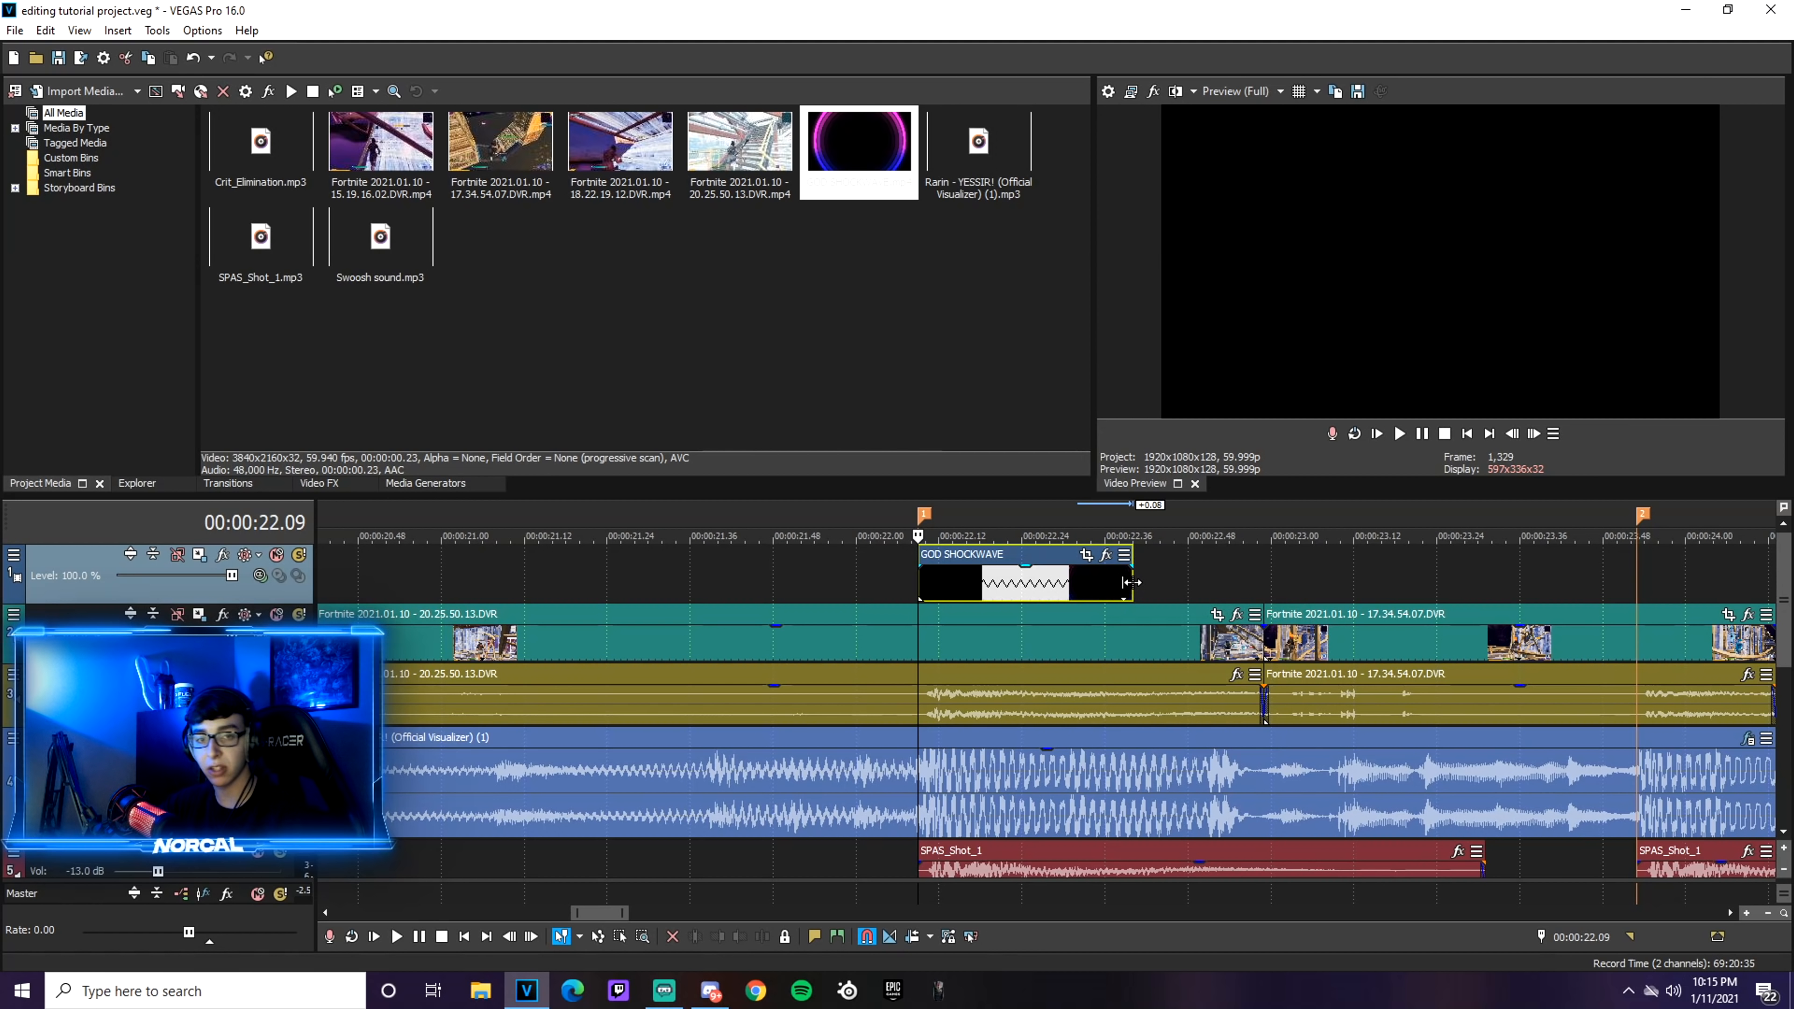
scroll(859, 582, "down", 2)
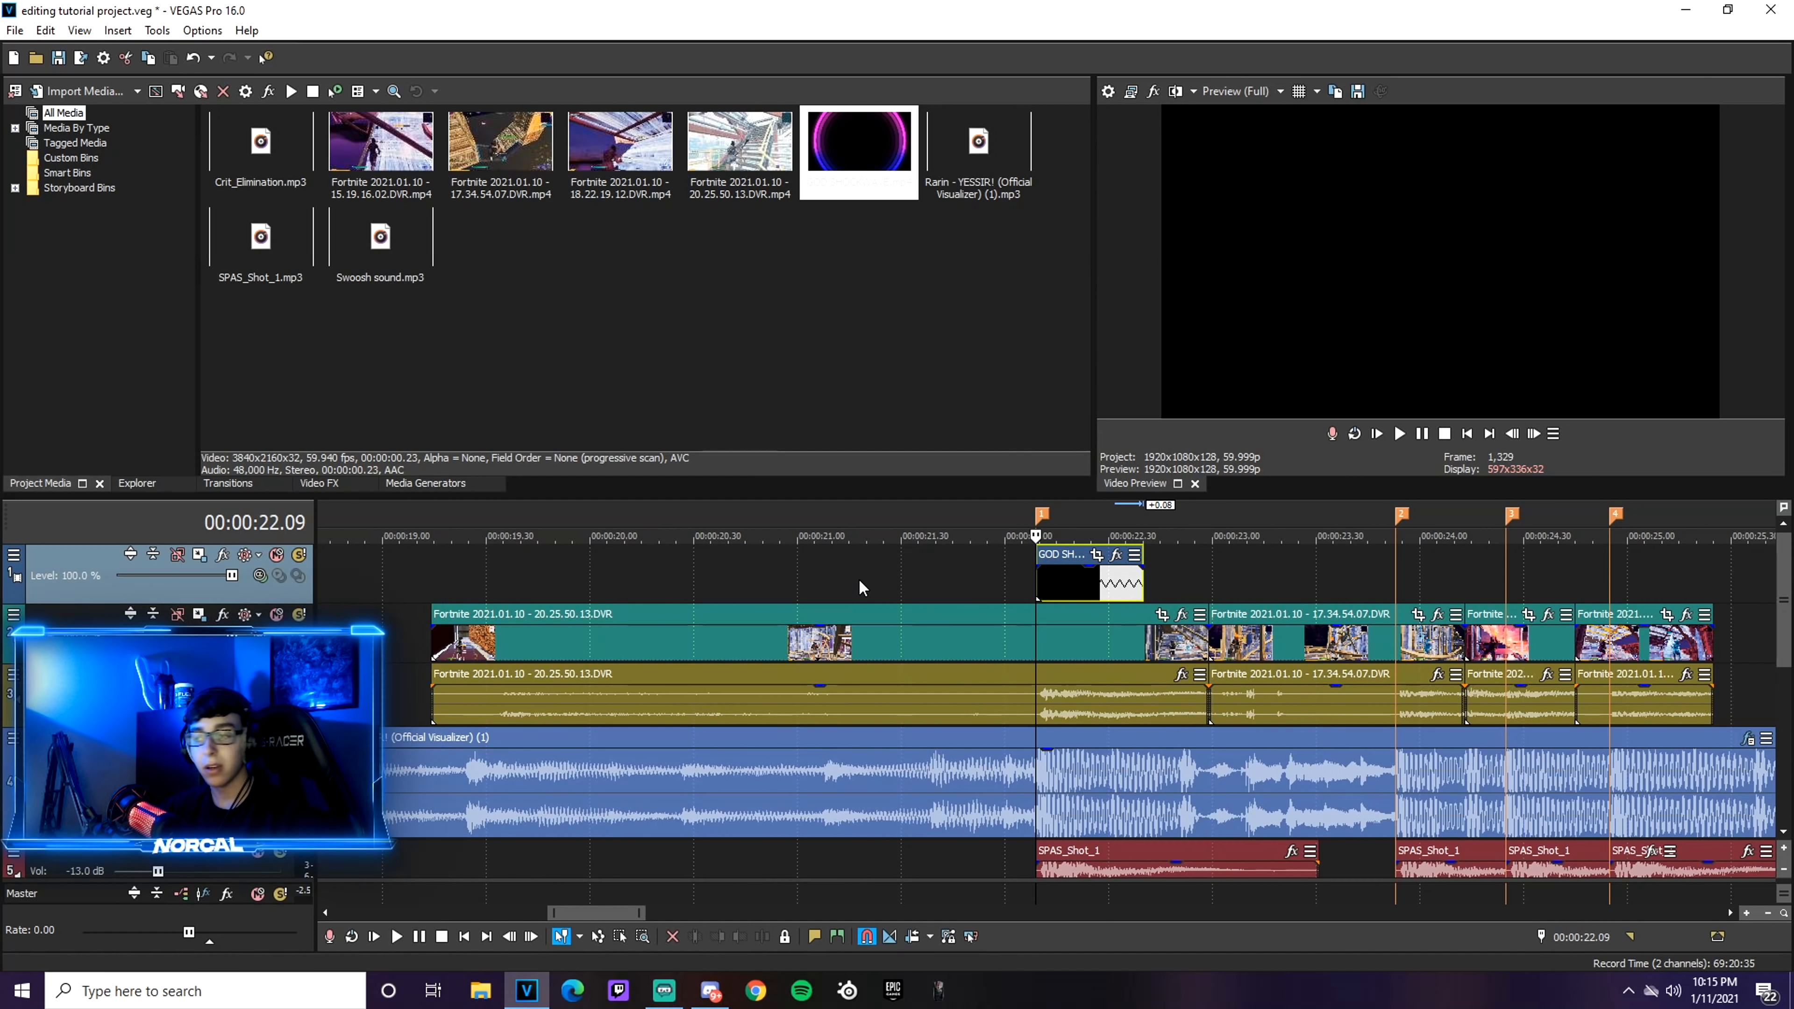
Keep all video track header controls, including Compositing Mode, enabled in the visible button set
left_click(17, 558)
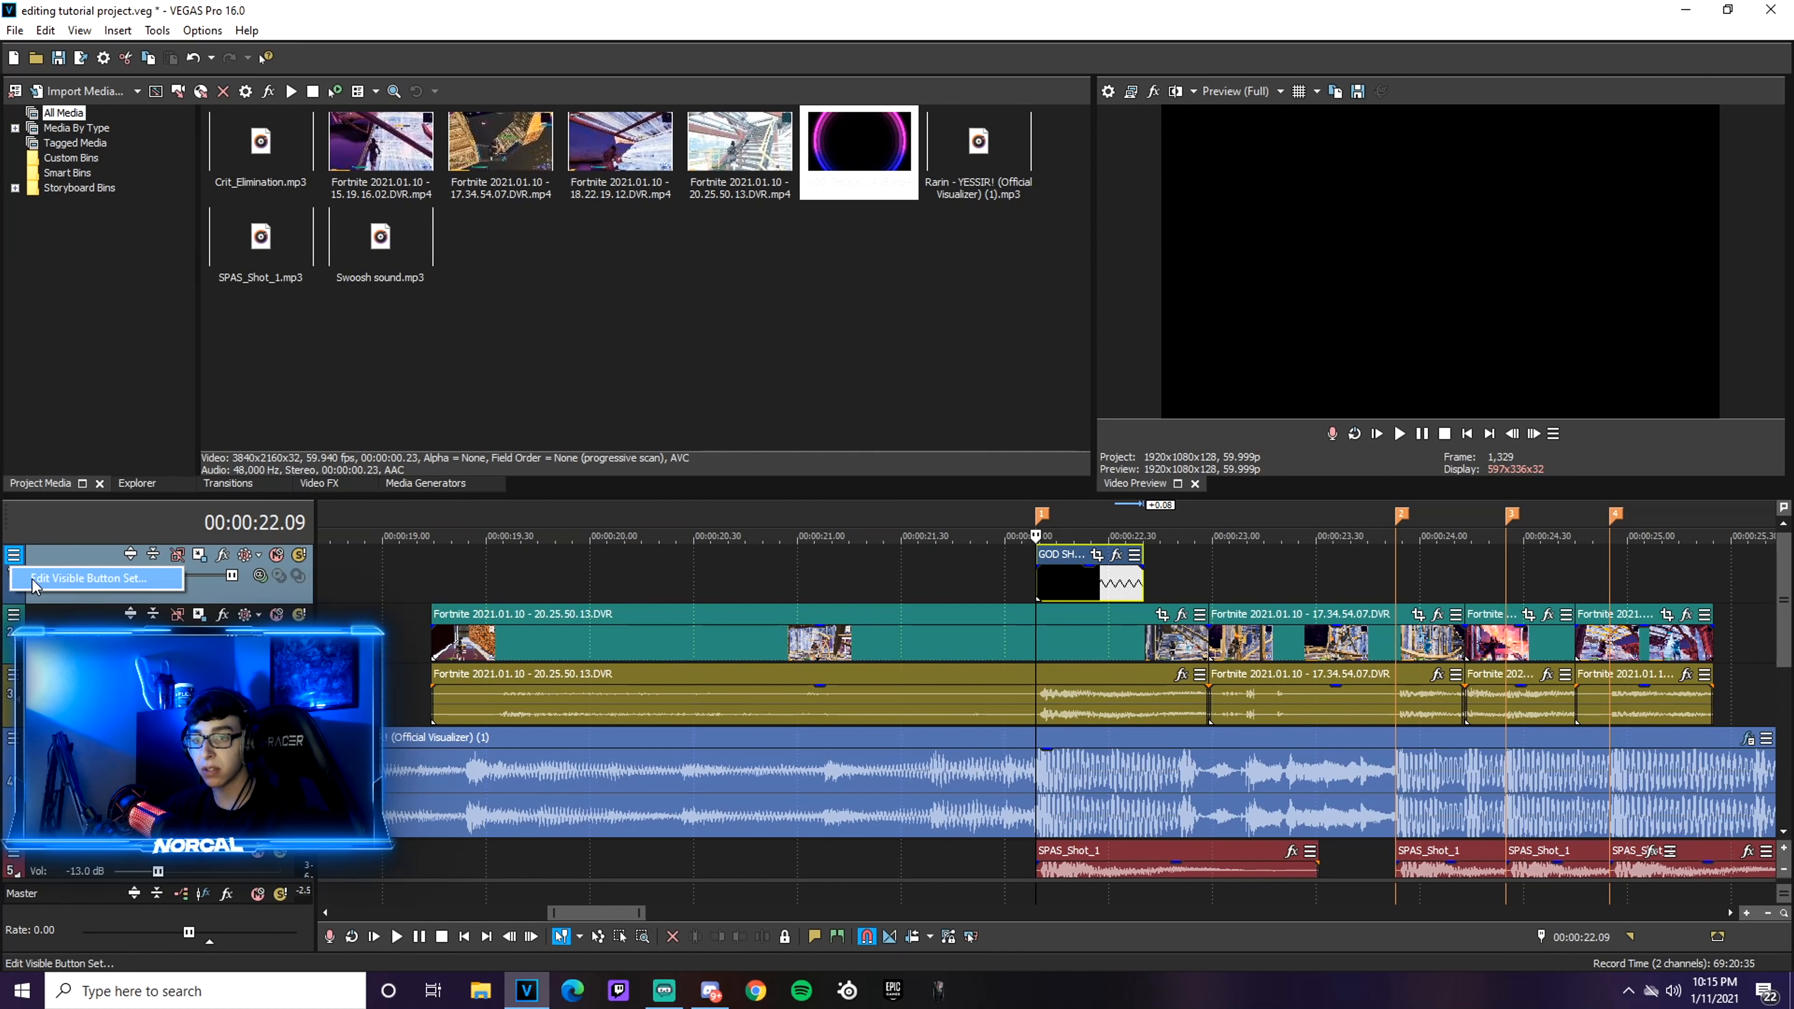
left_click(34, 587)
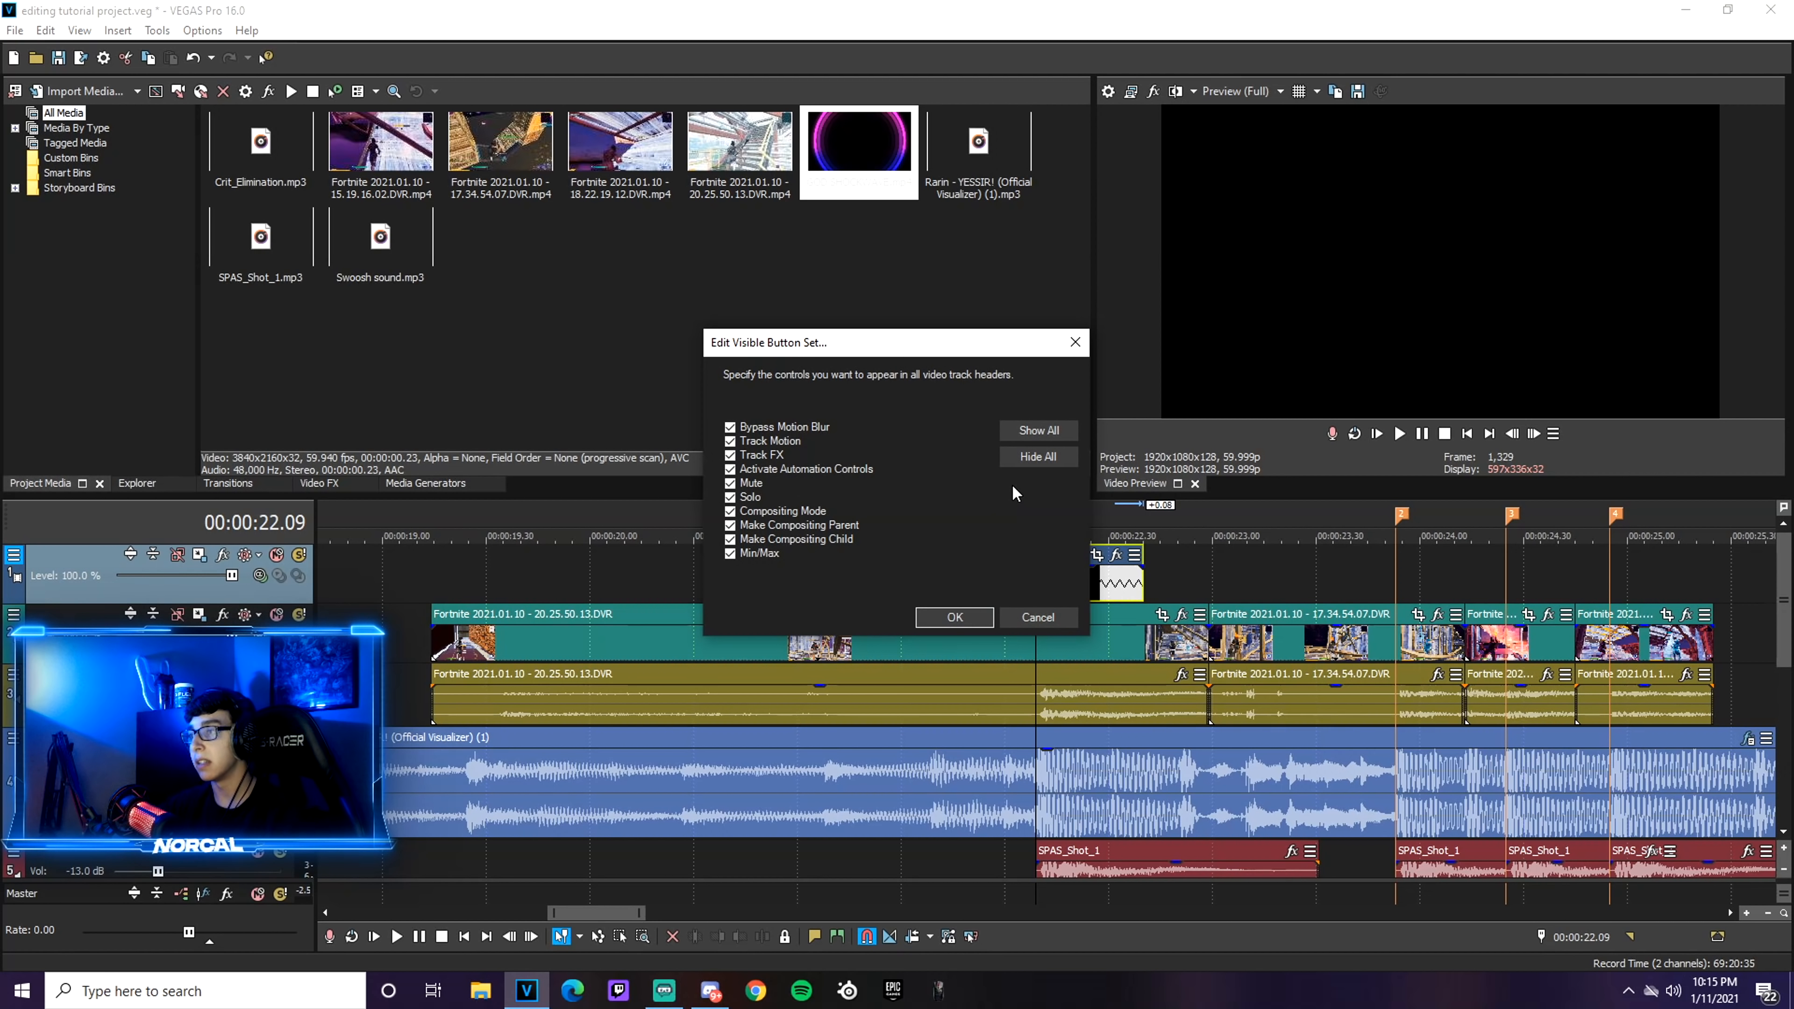
left_click(1021, 463)
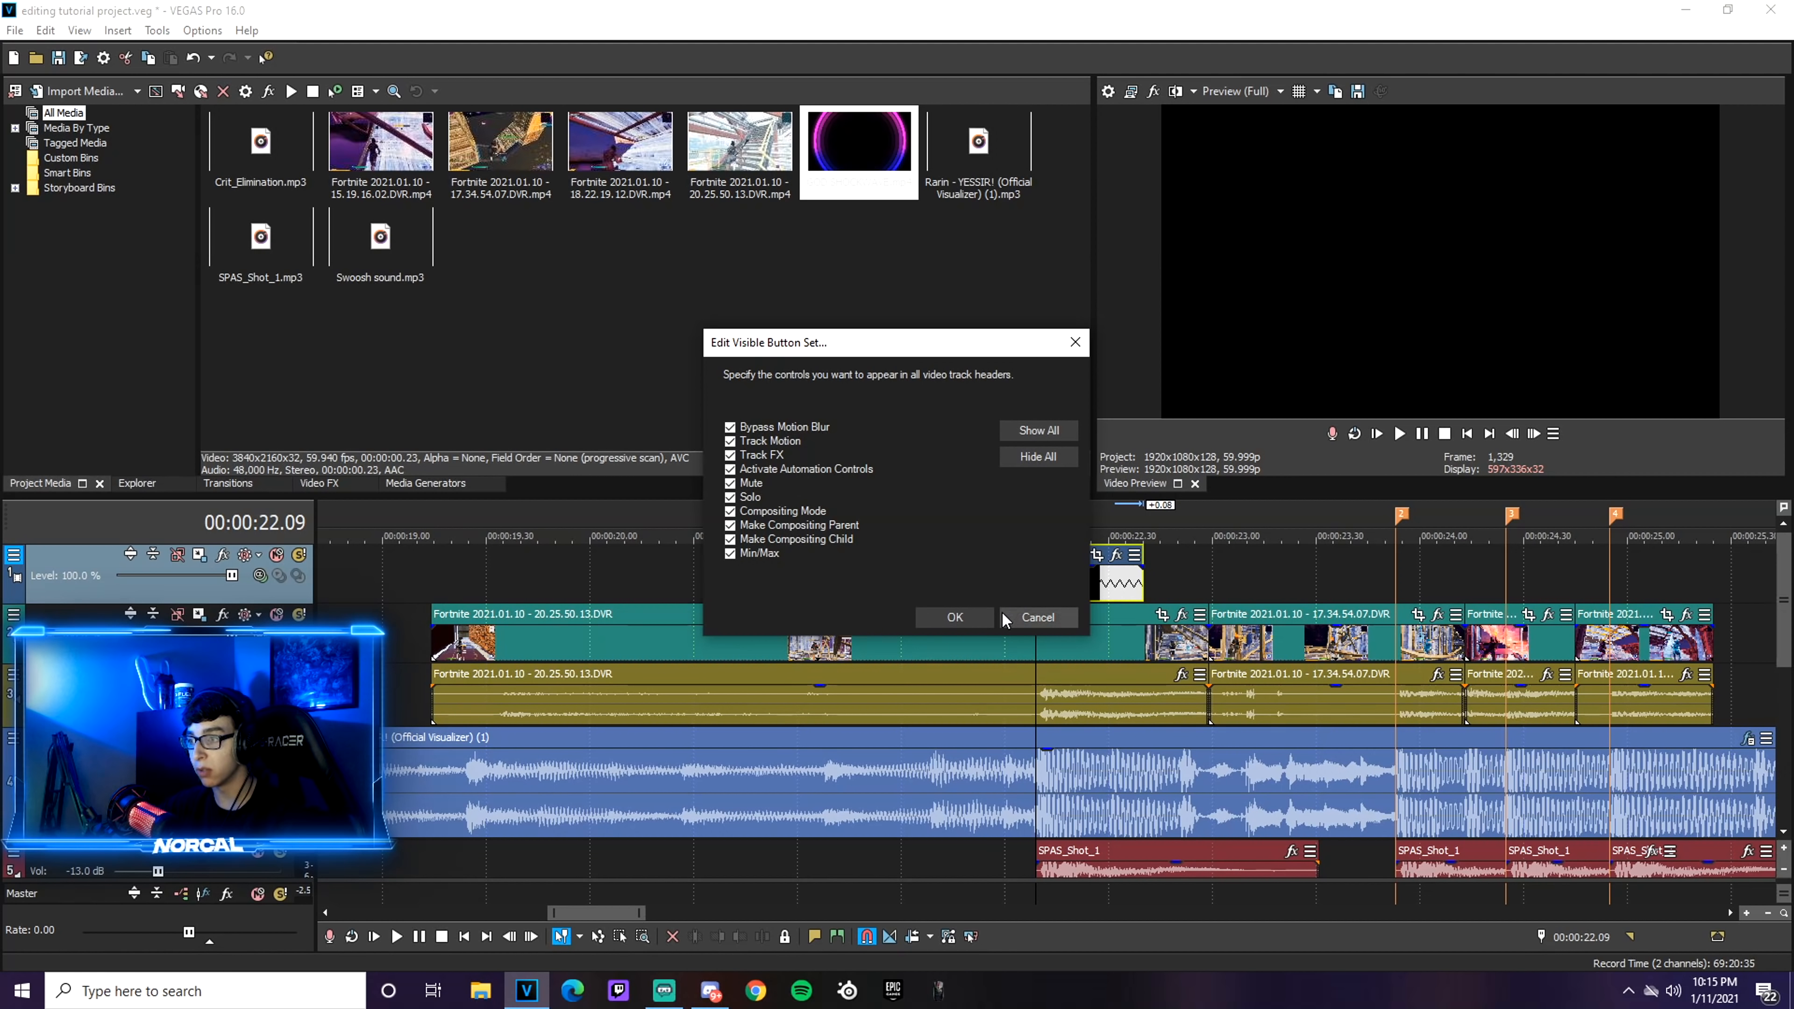
left_click(954, 618)
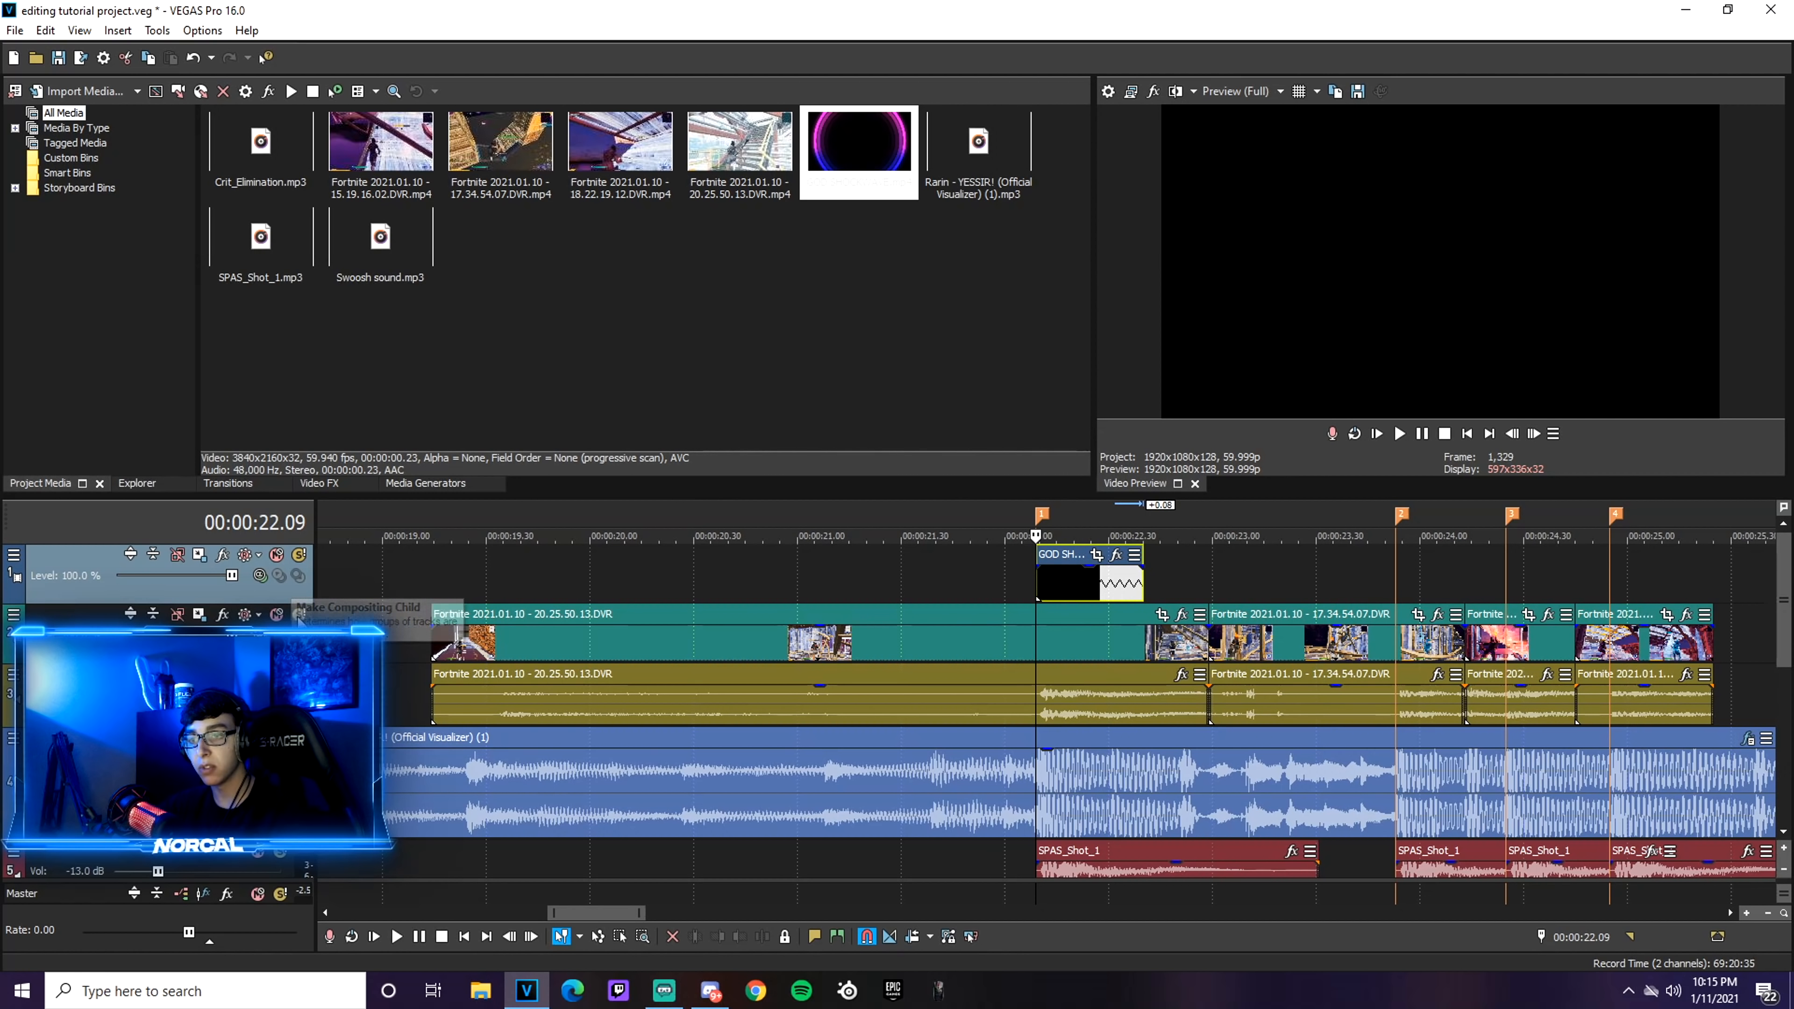
Change the shockwave track's compositing mode to drop out its black background over the gameplay, and play the effect from the first marker
left_click(262, 577)
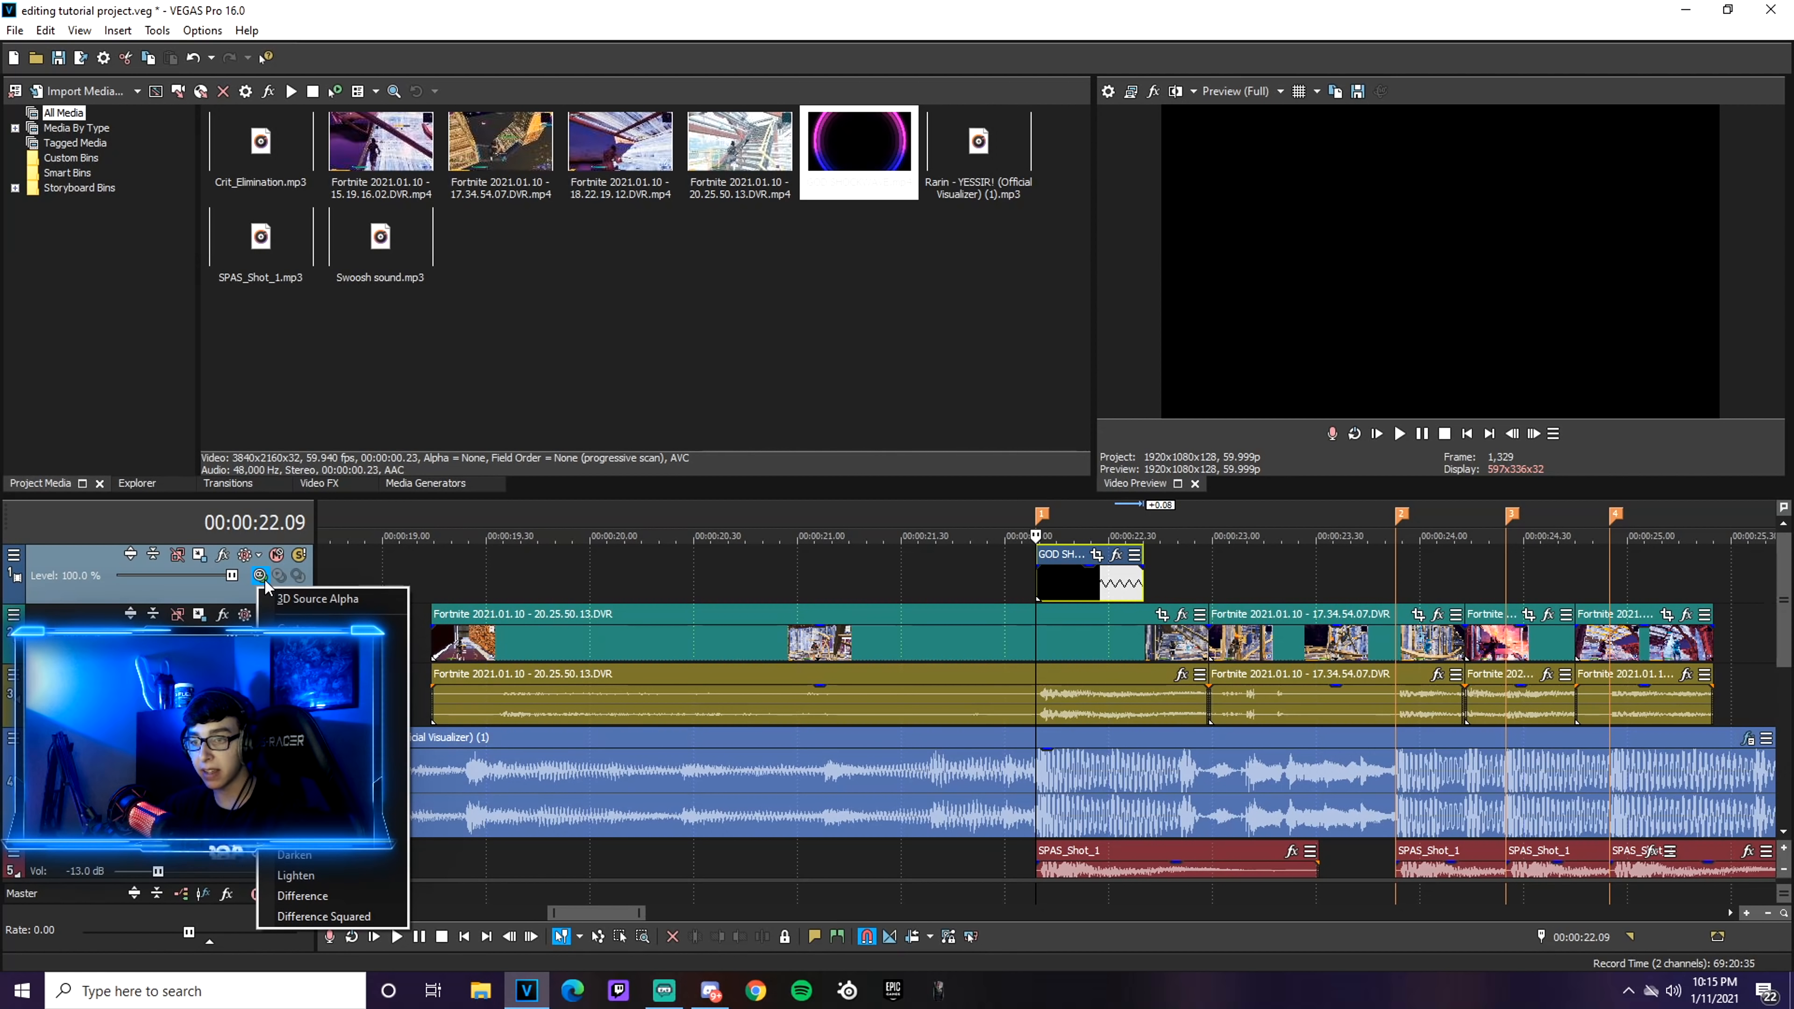
left_click(304, 752)
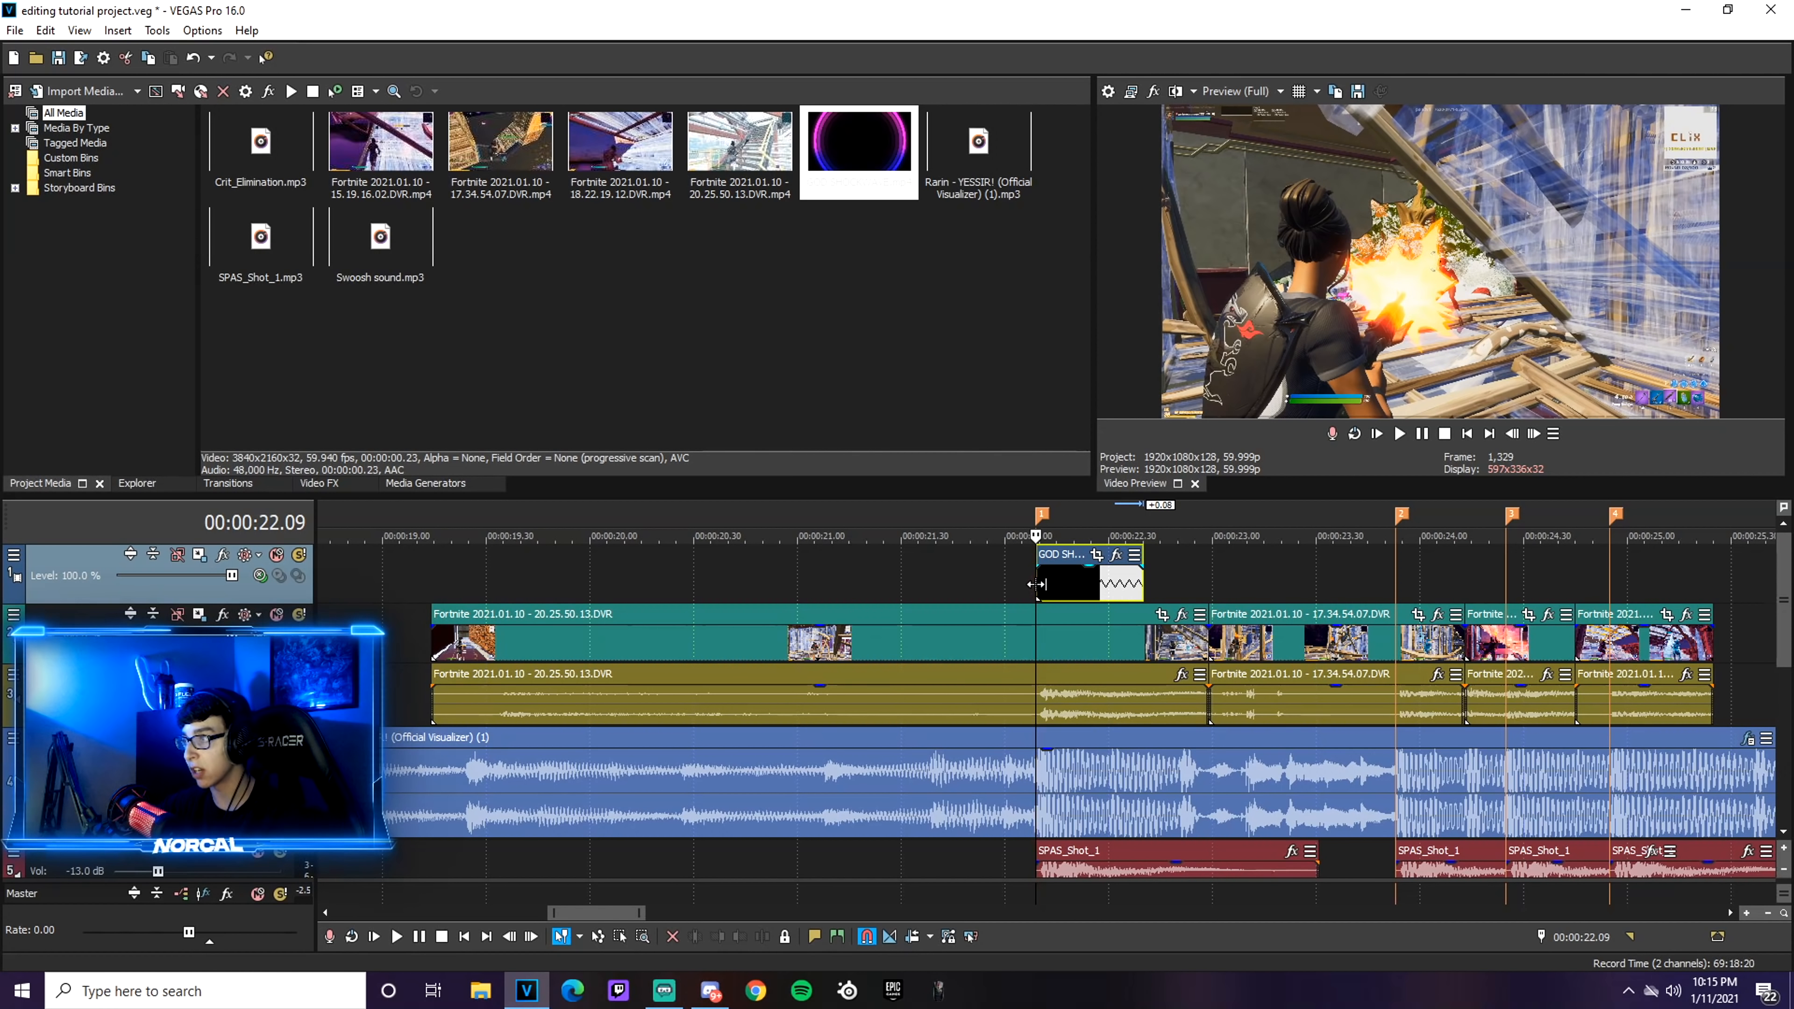
key("space")
key("space")
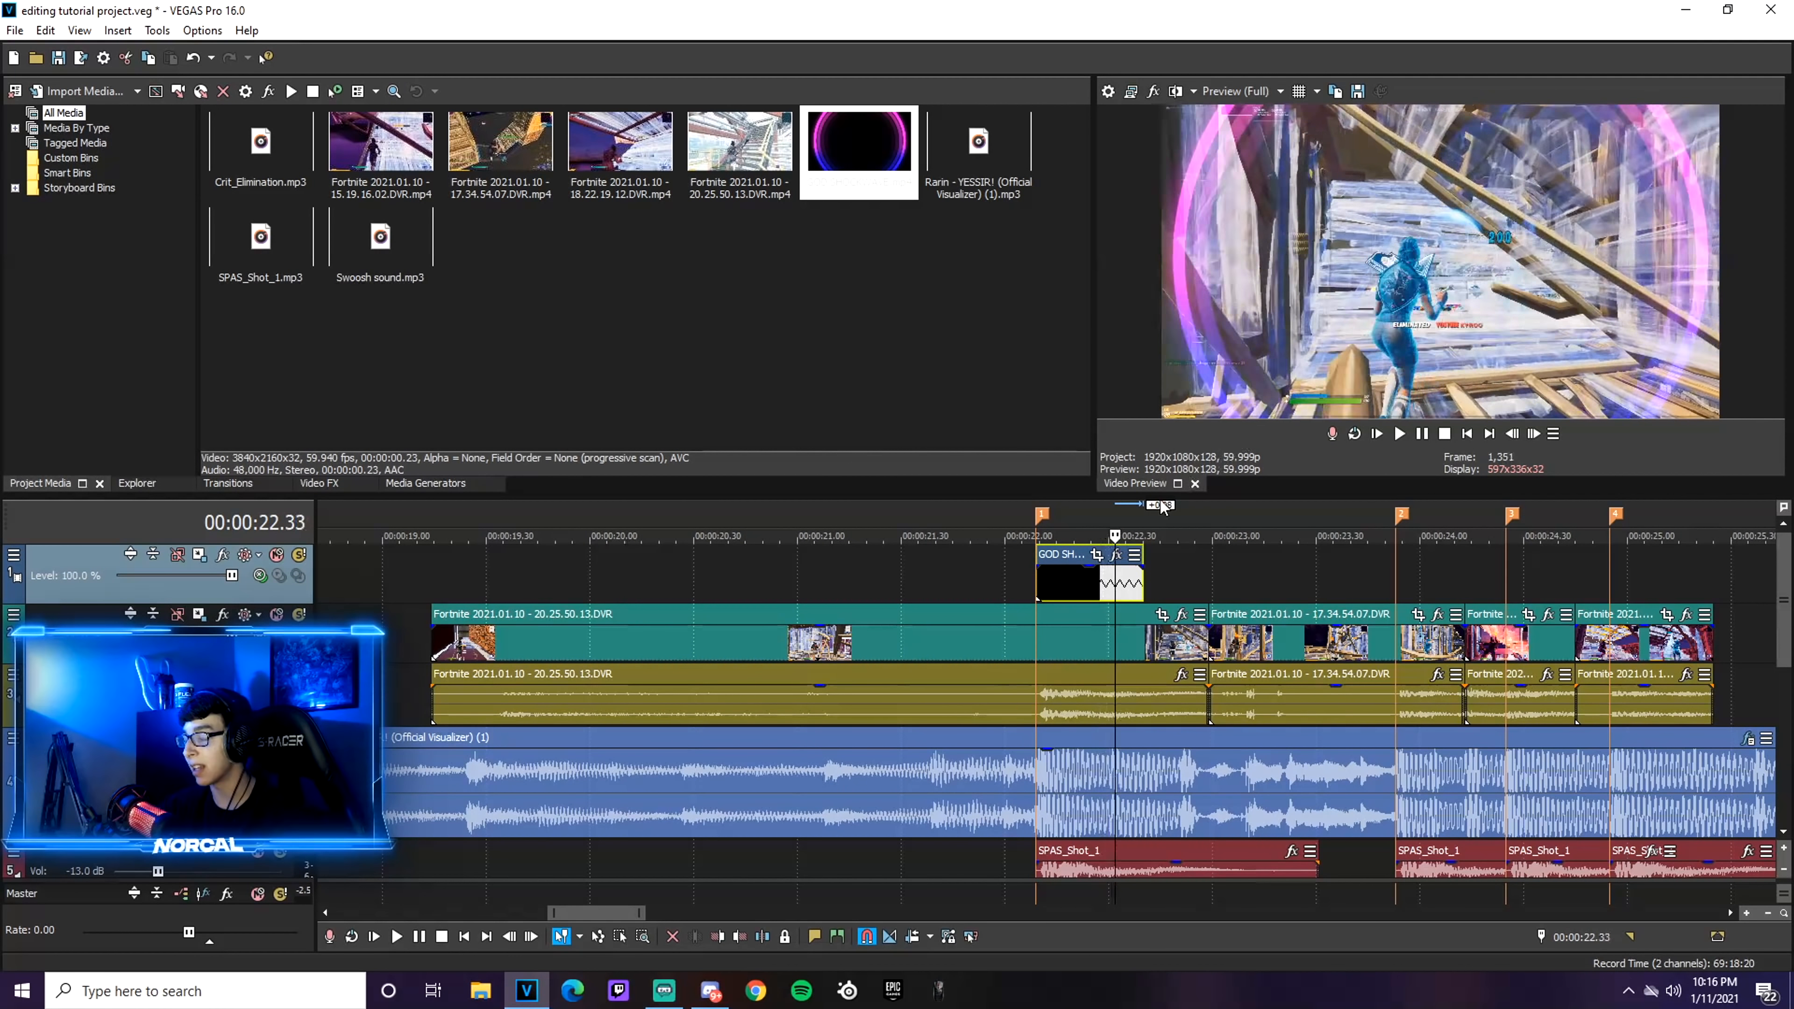